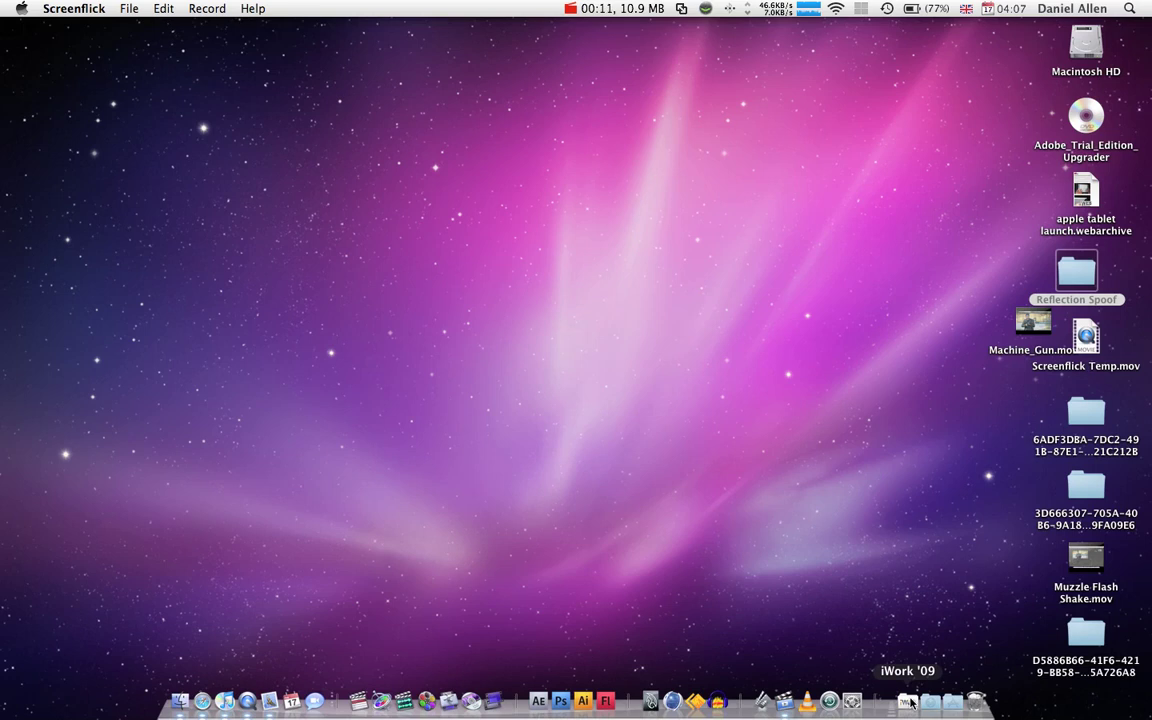
# Step: Launch Pages from the iWork '09 folder
pyautogui.click(910, 703)
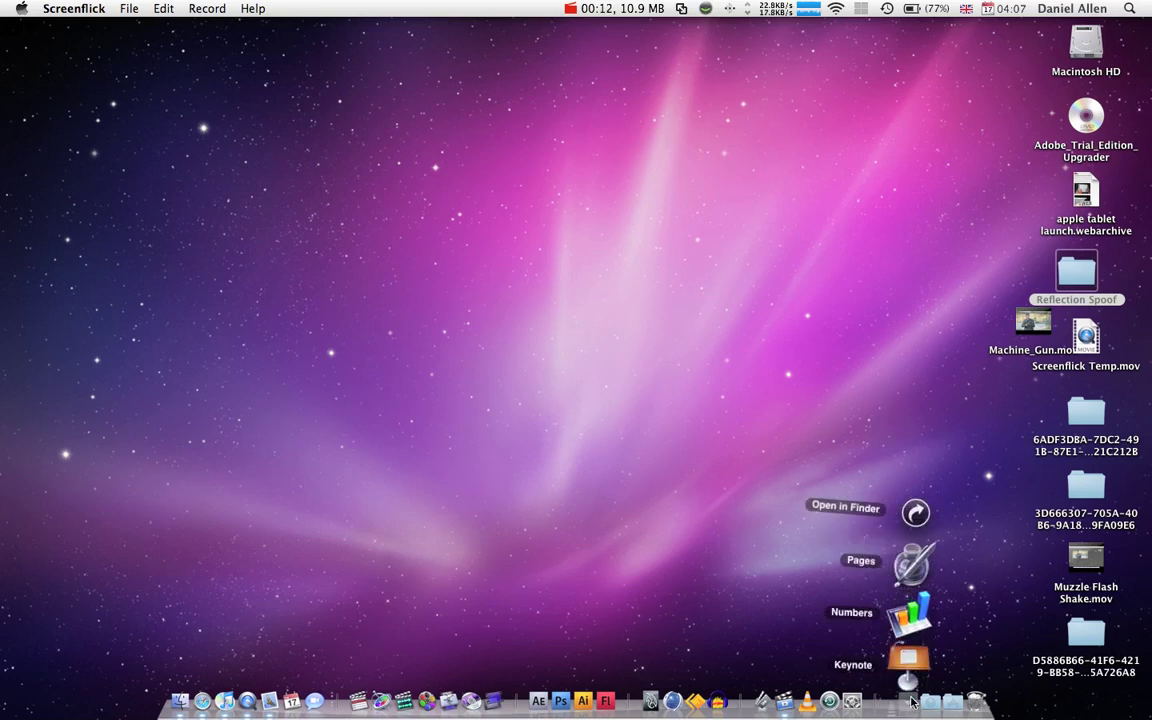
pyautogui.click(912, 568)
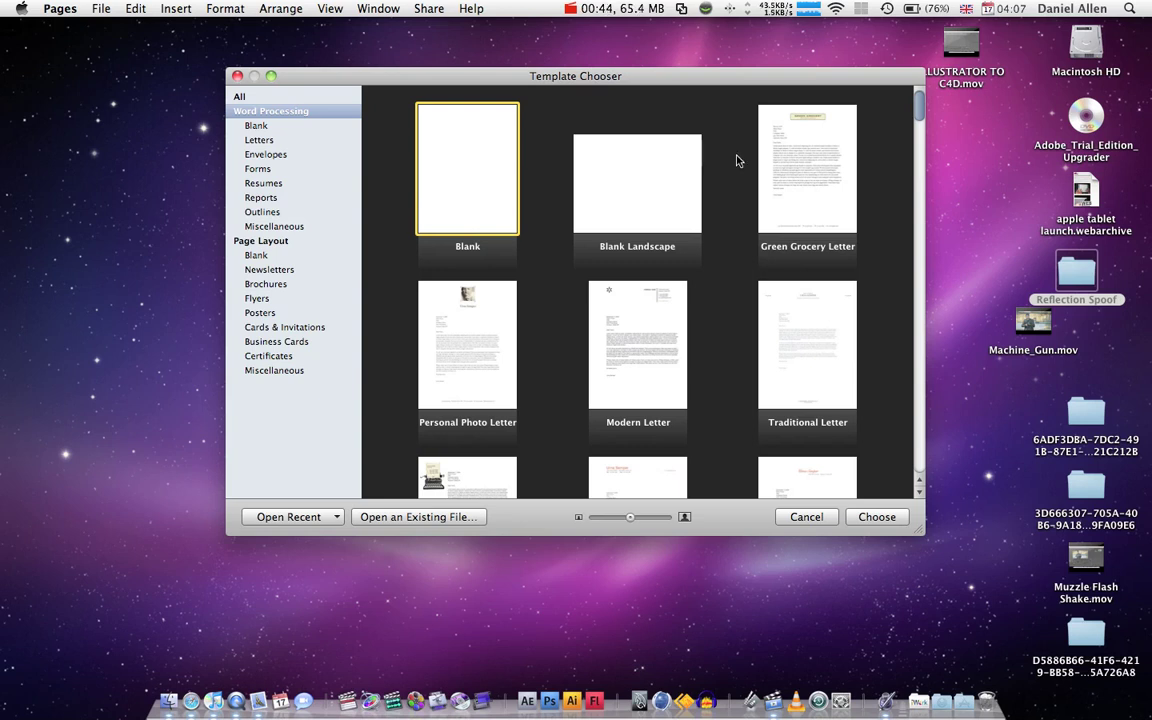
pyautogui.press('XF86Eject')
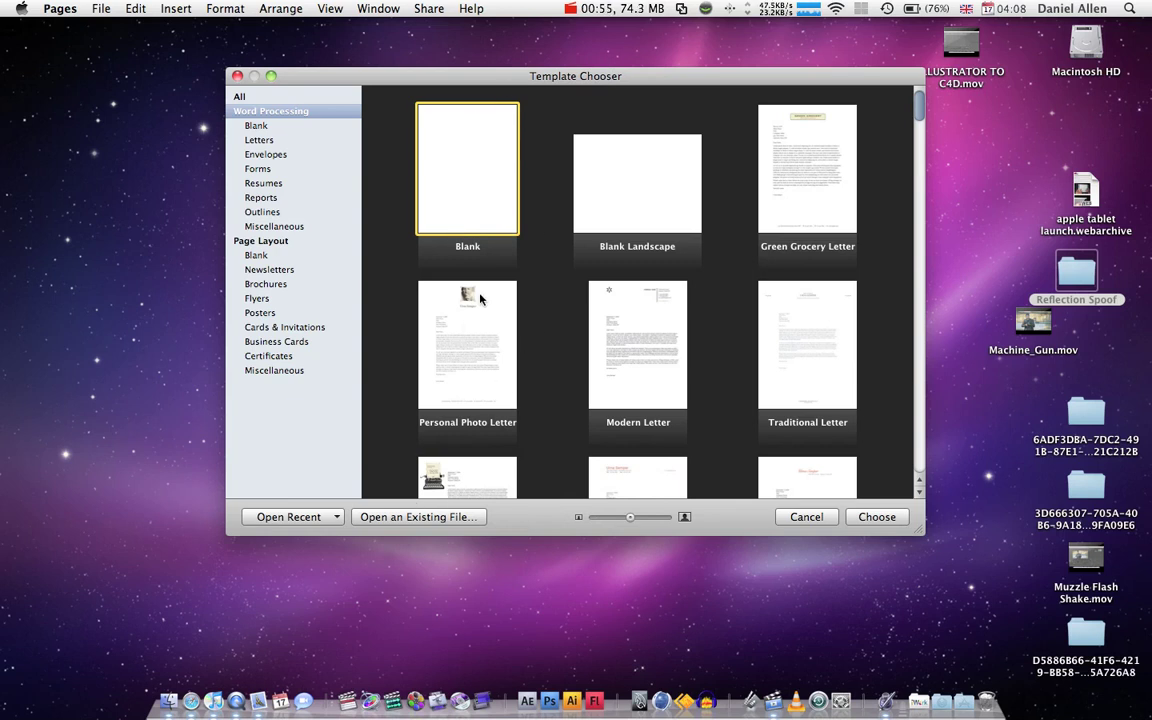
# Step: Dismiss the ILLUSTRATOR TO C4D.mov movie window and return to the Template Chooser in Pages
pyautogui.moveTo(548, 77); pyautogui.dragTo(504, 118)
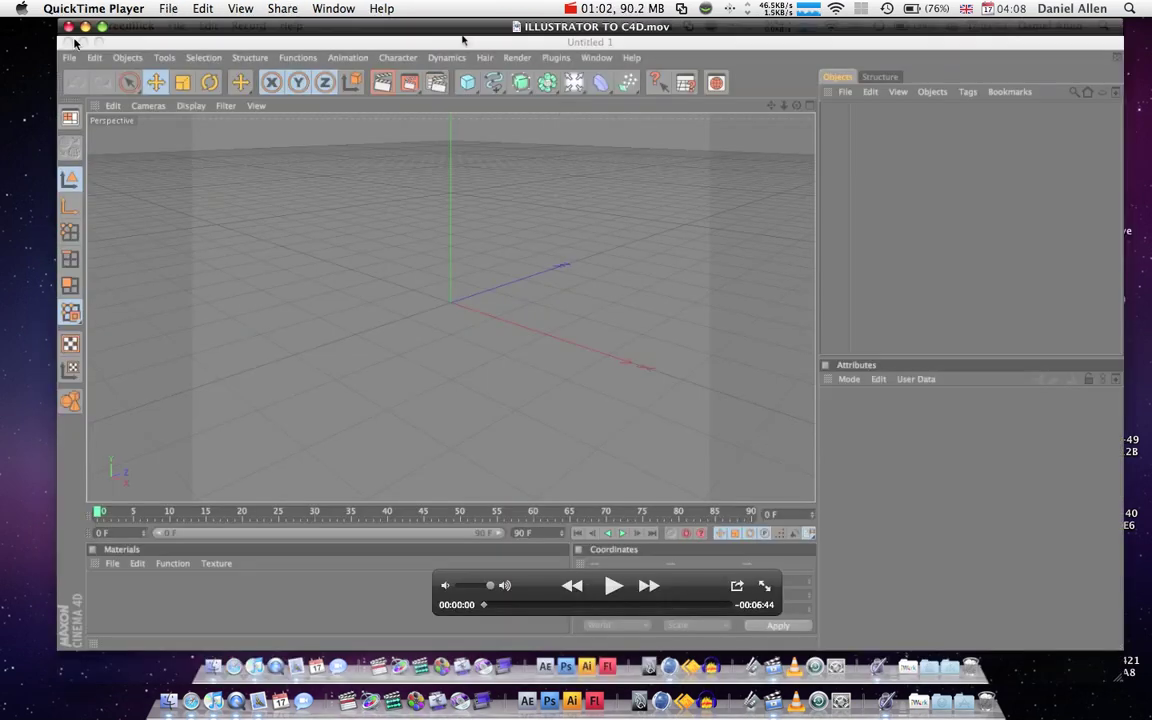
pyautogui.click(85, 26)
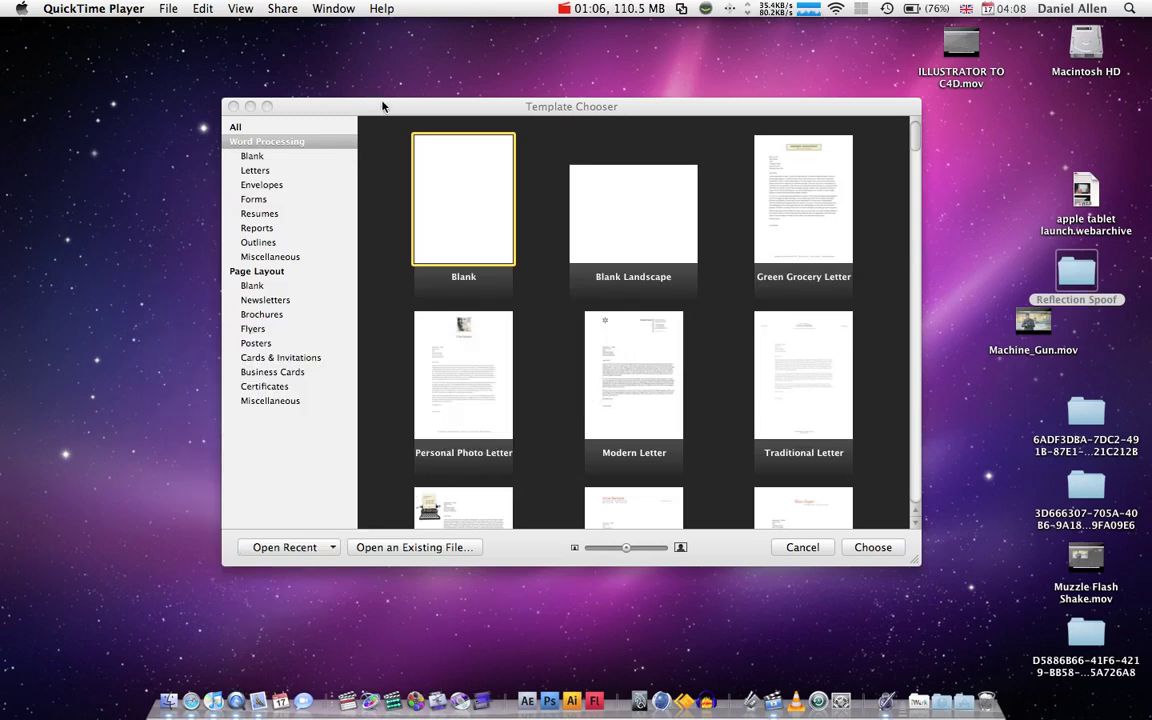
pyautogui.click(382, 106)
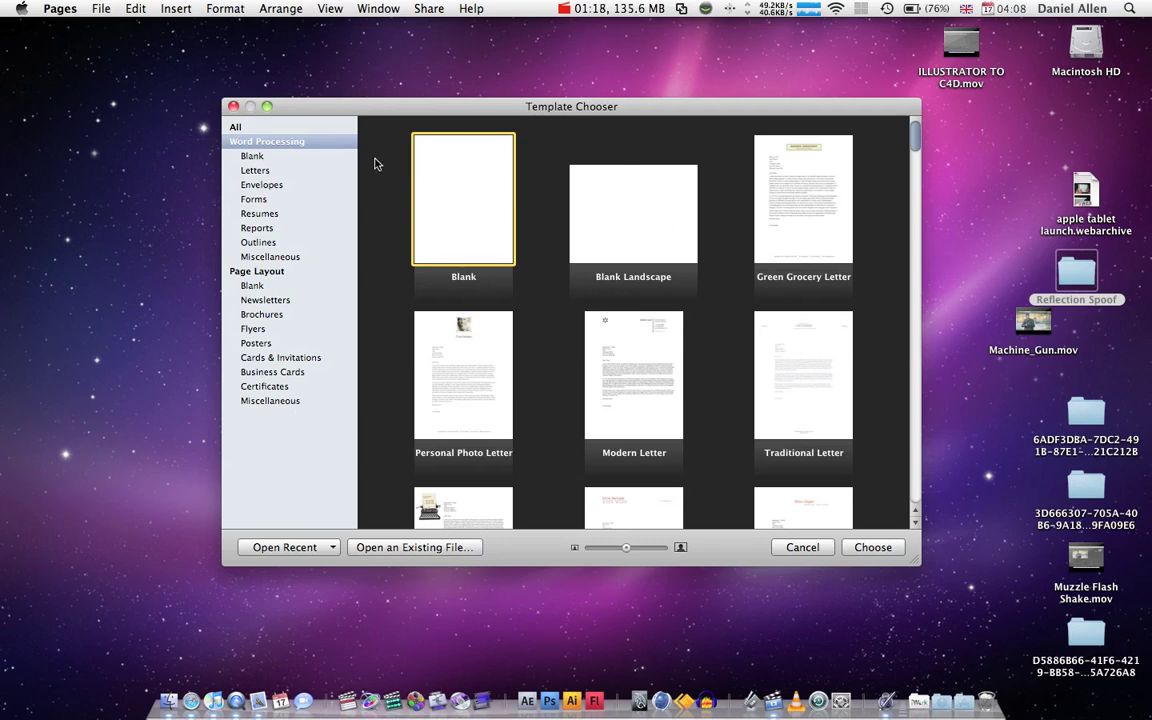
# Step: Browse the Word Processing template categories, including Blank, Letters, Envelopes, Forms, Resumes, Reports, Outlines and Miscellaneous
pyautogui.click(256, 157)
pyautogui.click(258, 173)
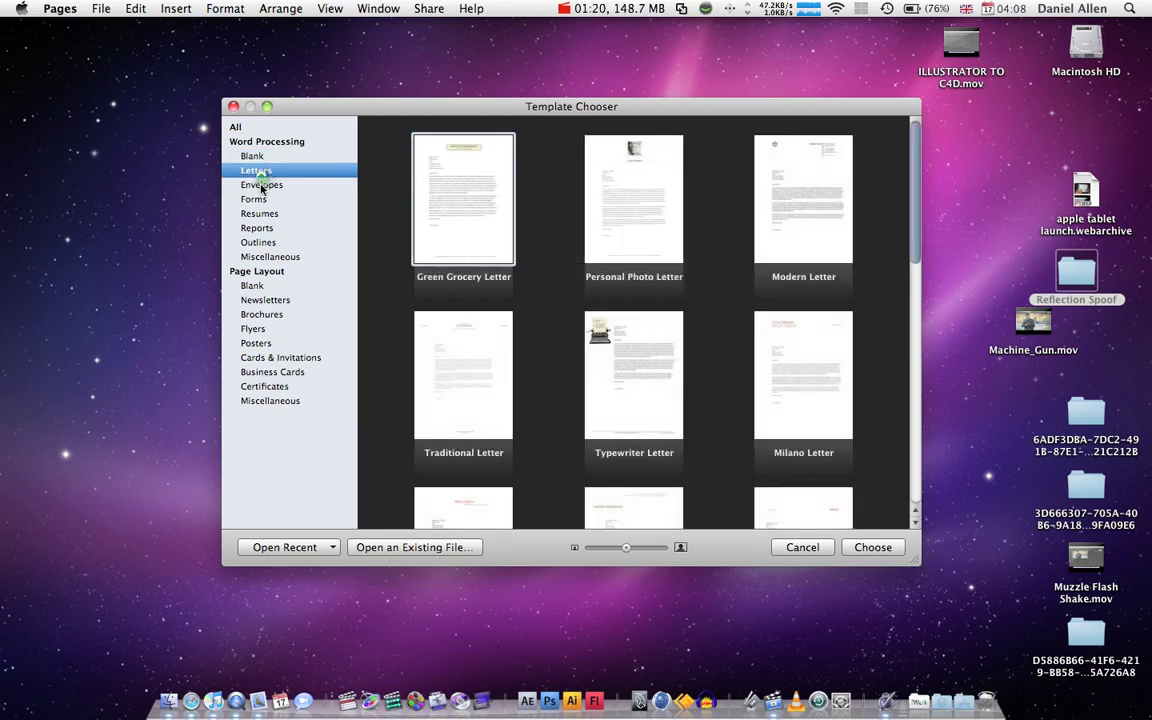
pyautogui.click(264, 186)
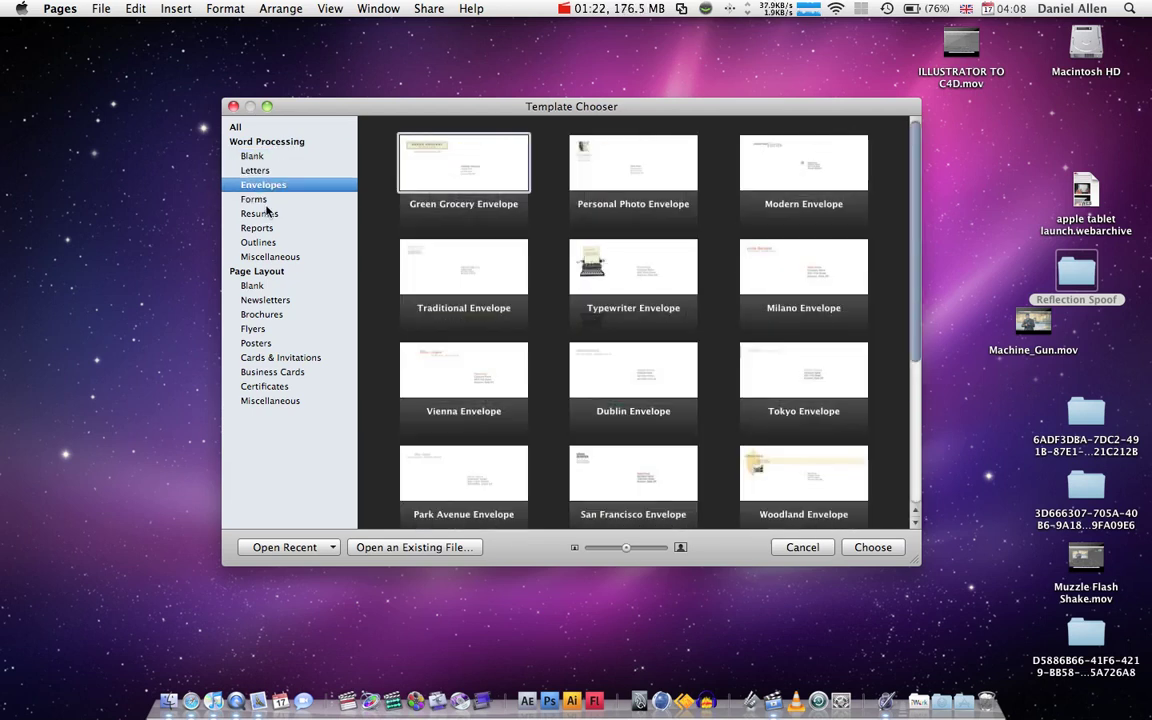
pyautogui.click(258, 199)
pyautogui.click(262, 214)
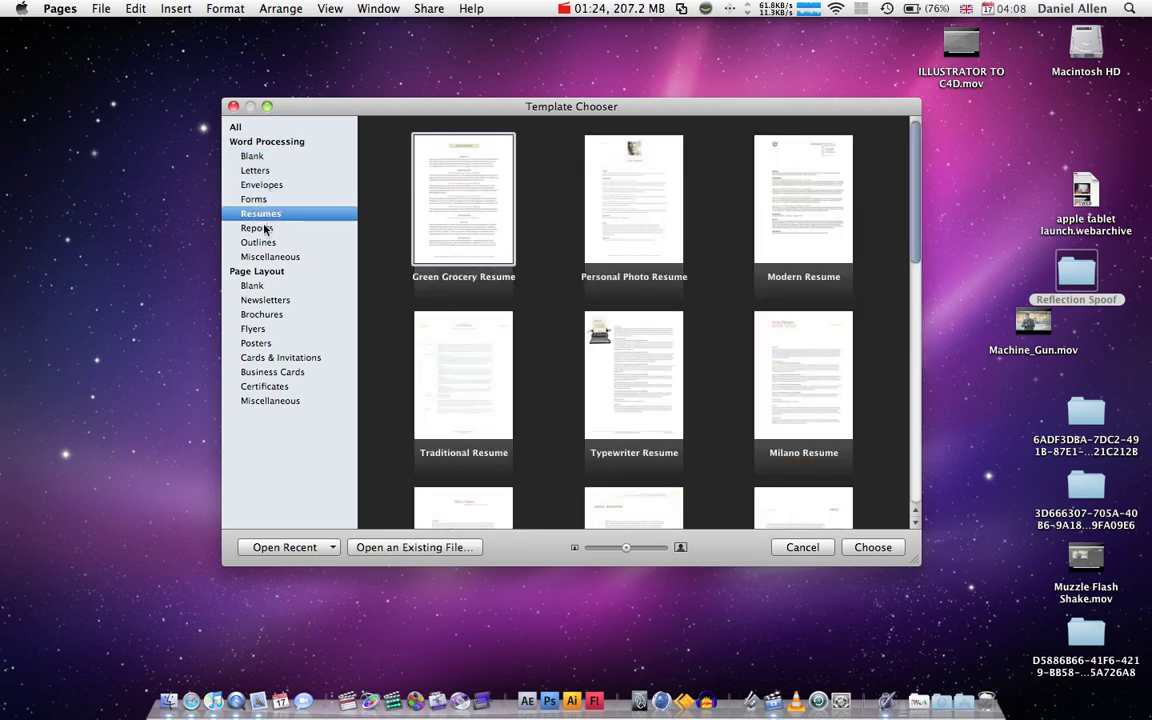
pyautogui.click(258, 228)
pyautogui.click(260, 243)
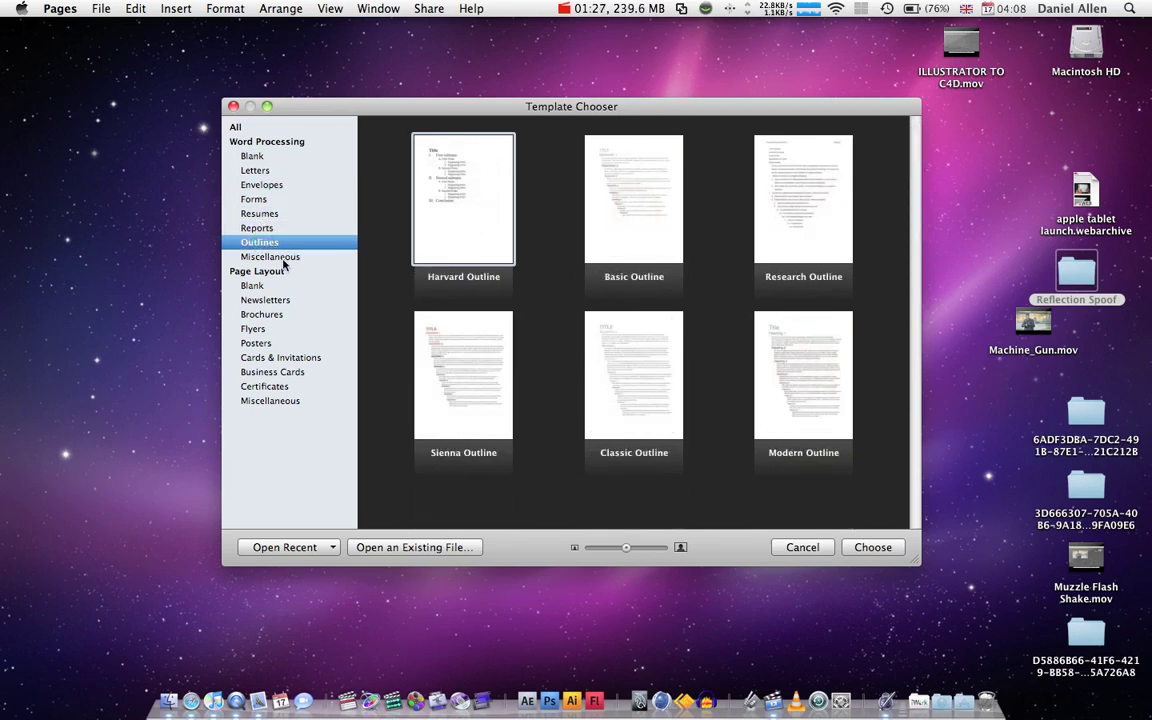
pyautogui.click(270, 257)
pyautogui.click(272, 183)
pyautogui.click(258, 170)
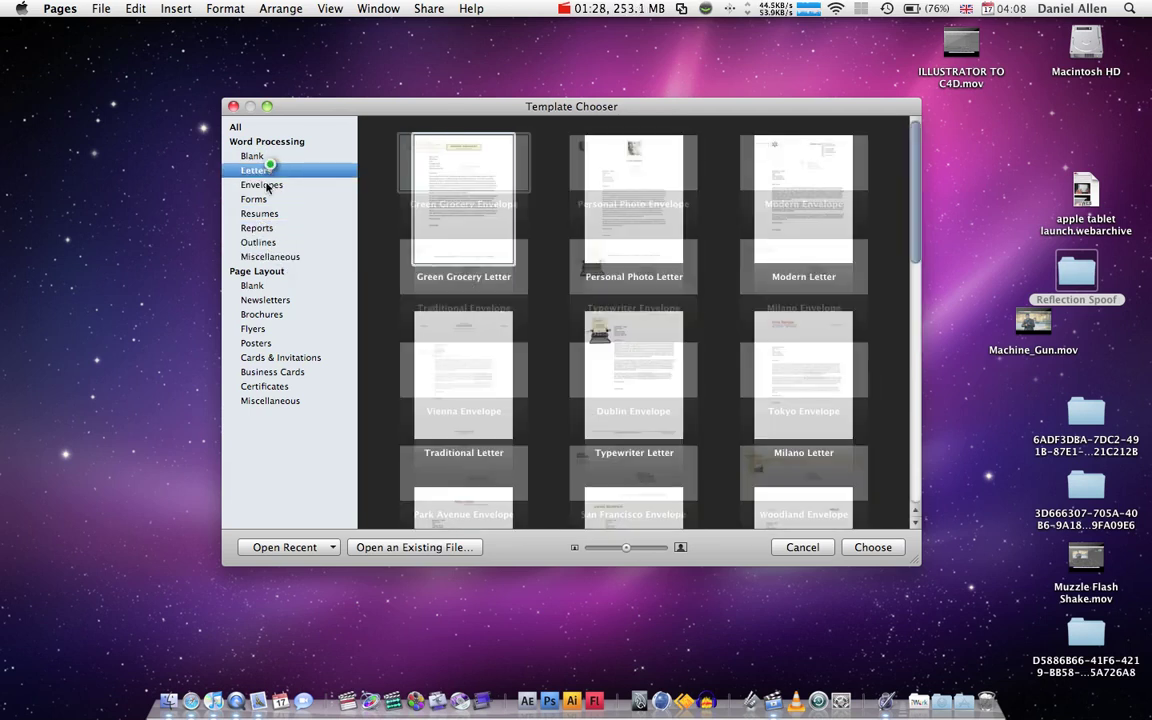
pyautogui.click(264, 185)
pyautogui.click(265, 226)
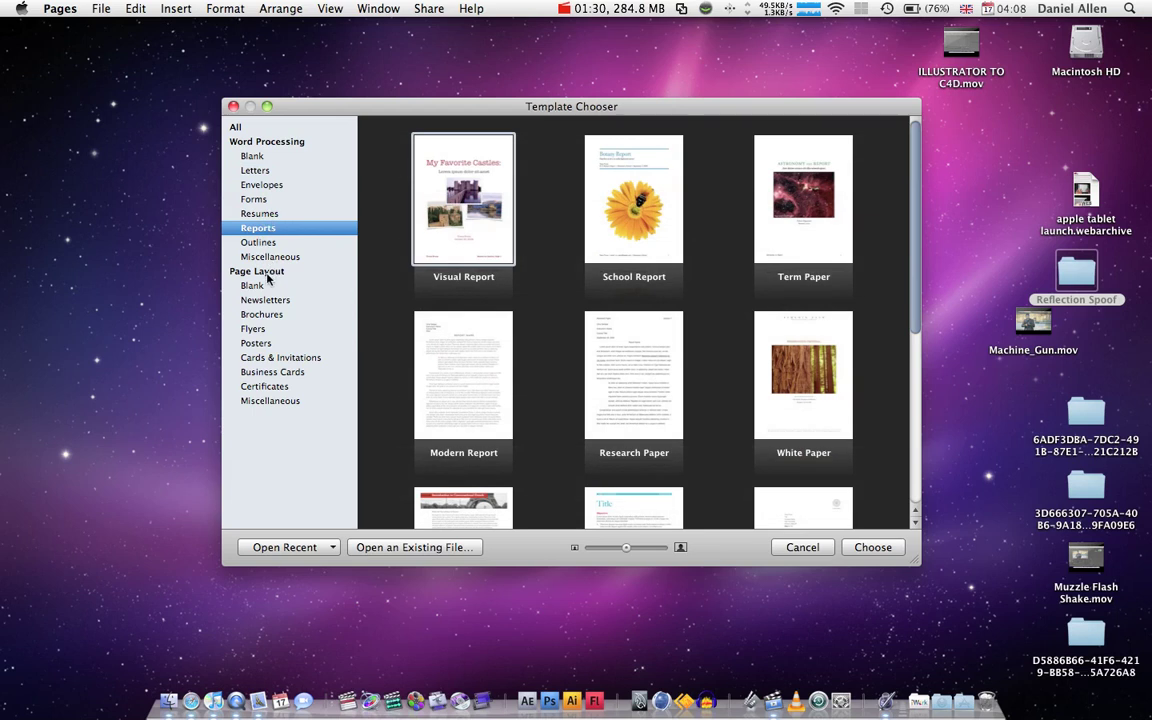
# Step: Browse the Page Layout templates in the Blank, Newsletters and Flyers categories, looking through the full set of flyers
pyautogui.click(262, 285)
pyautogui.click(274, 272)
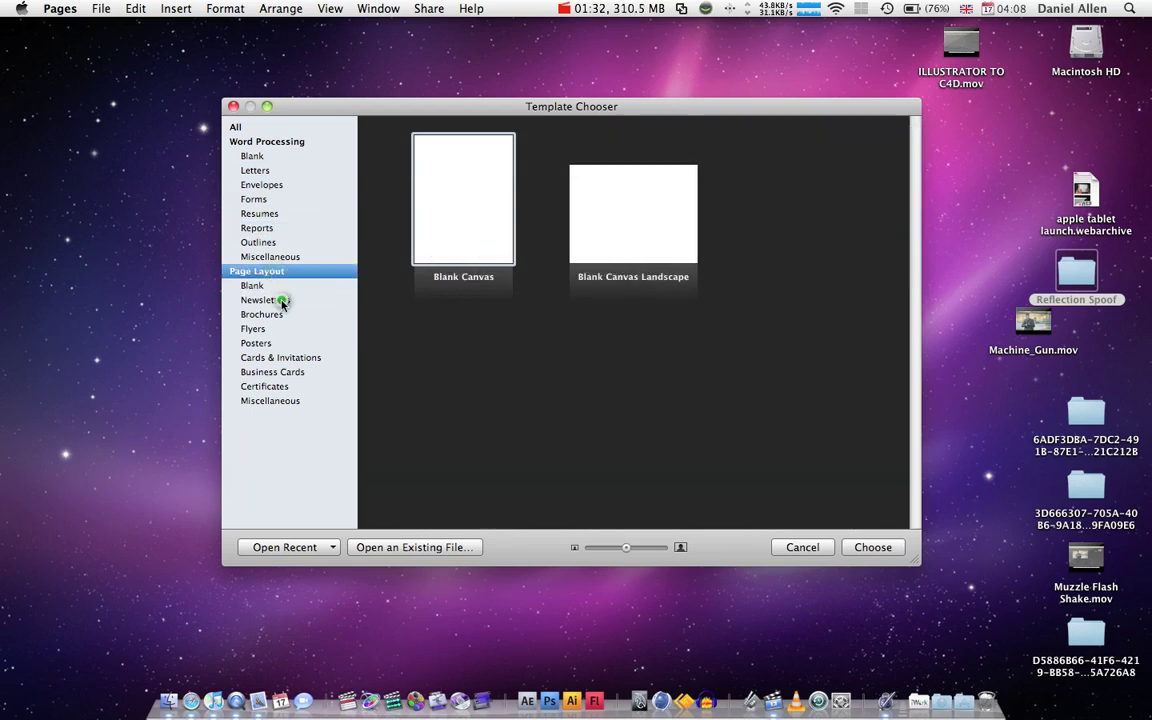
pyautogui.click(272, 302)
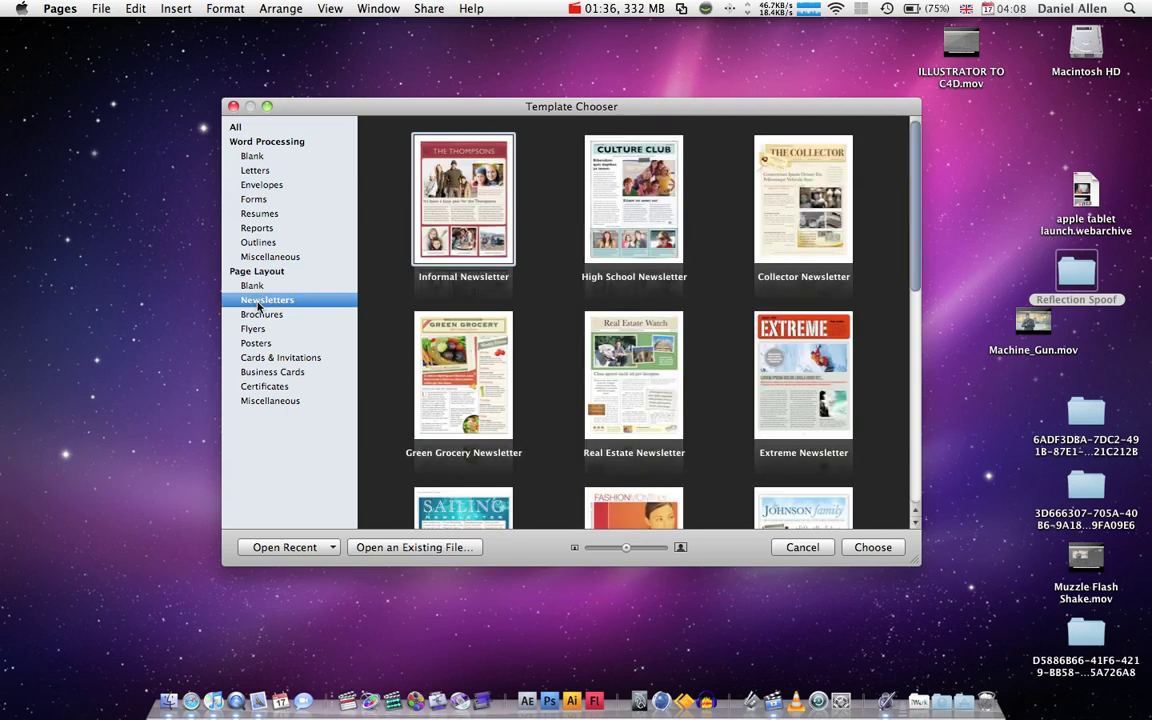
pyautogui.click(254, 329)
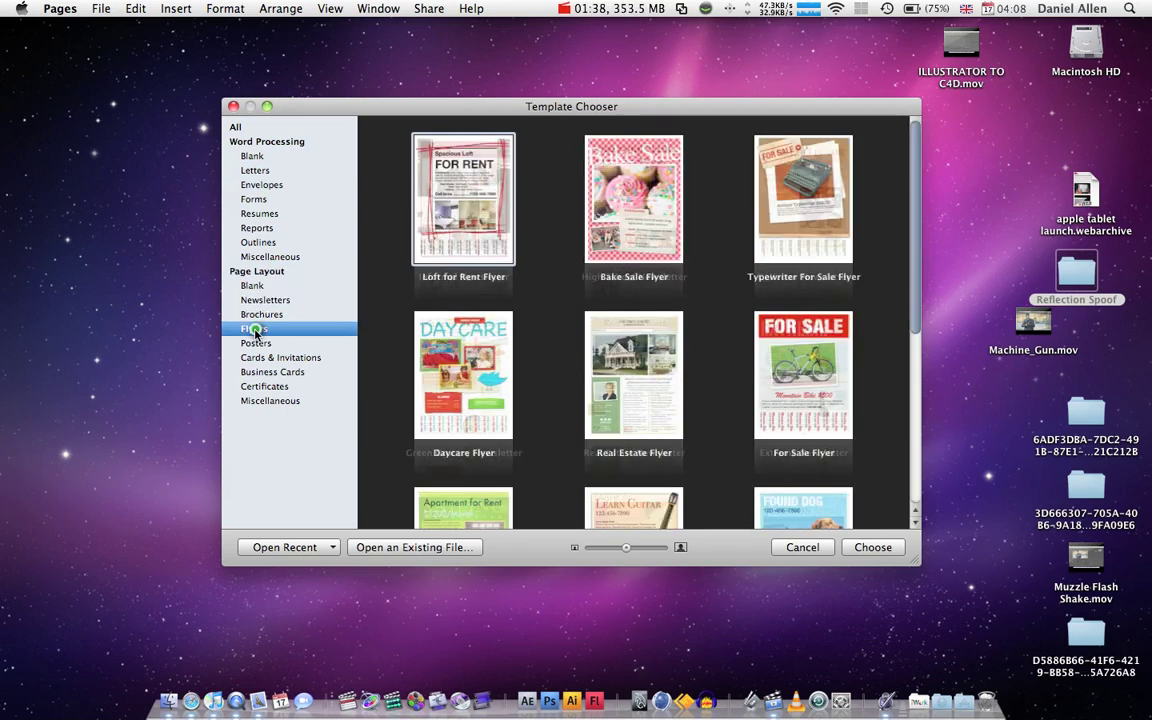
pyautogui.scroll(-5, 508, 228)
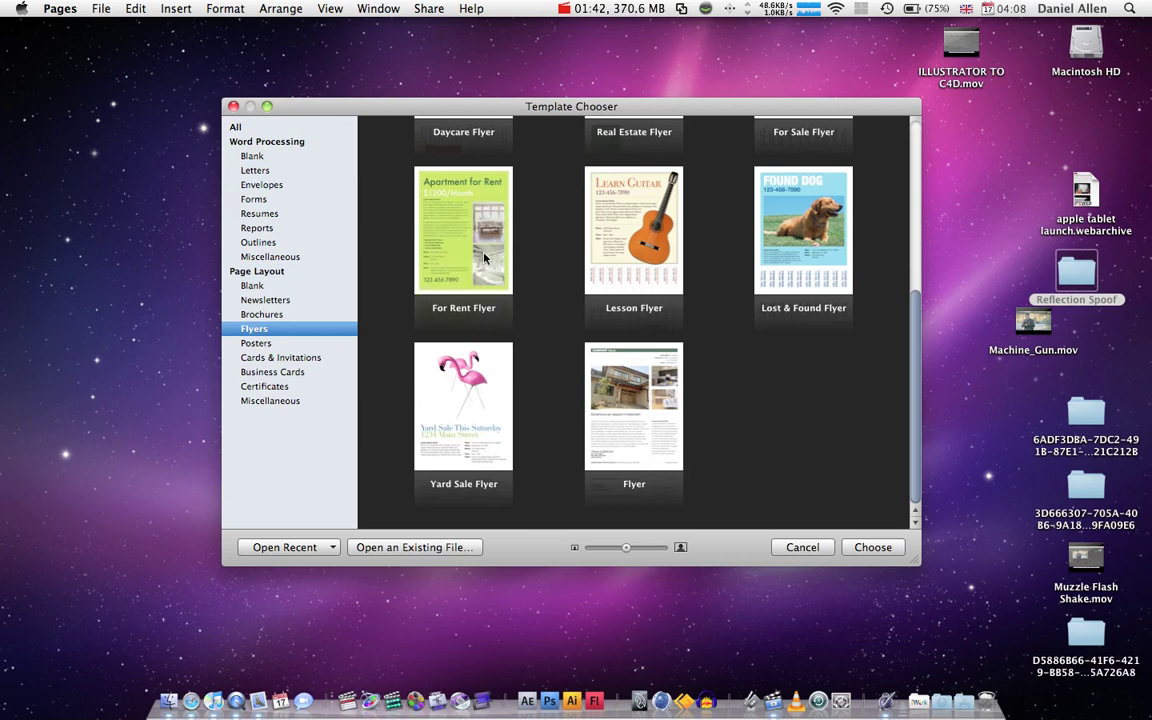
pyautogui.scroll(5, 740, 245)
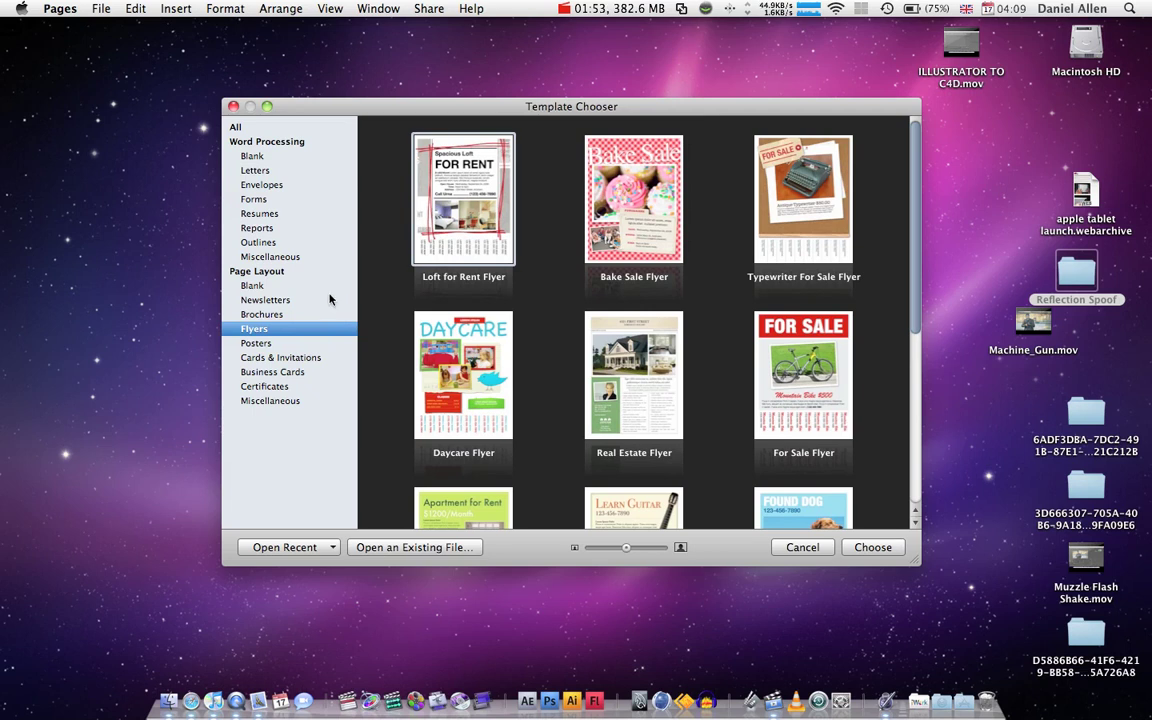
# Step: Review the Blank, Letters and Resumes categories under Word Processing, and check the list of recently opened documents
pyautogui.click(256, 156)
pyautogui.click(257, 170)
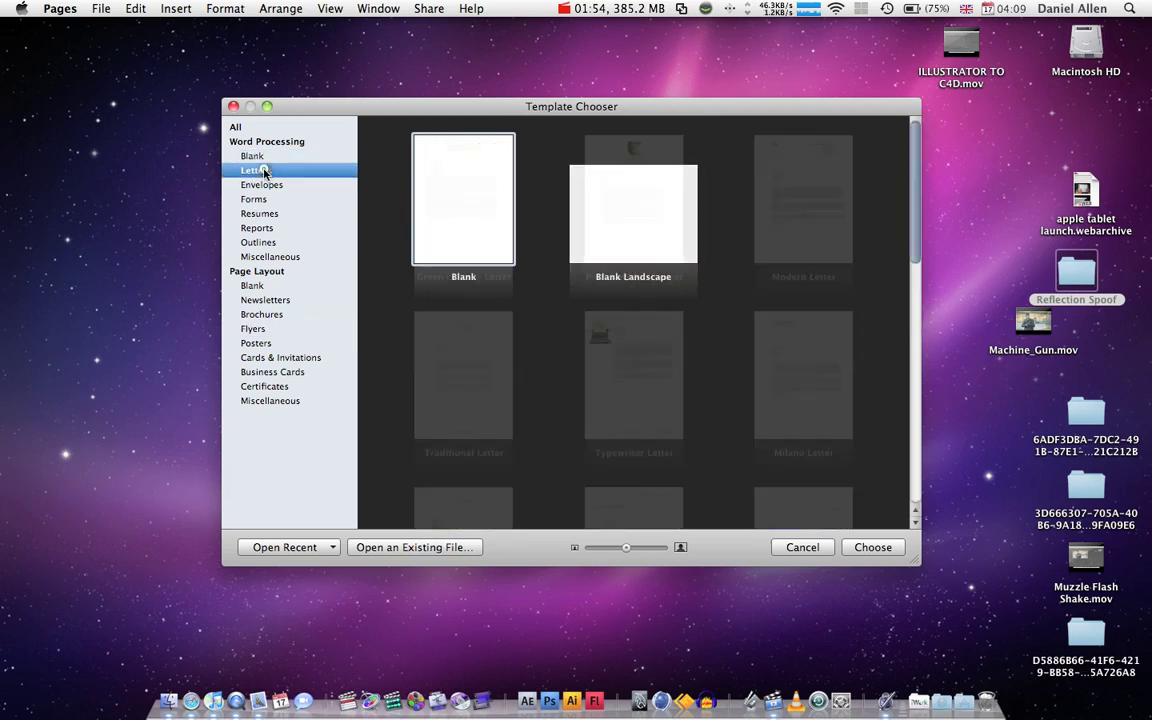
pyautogui.click(262, 213)
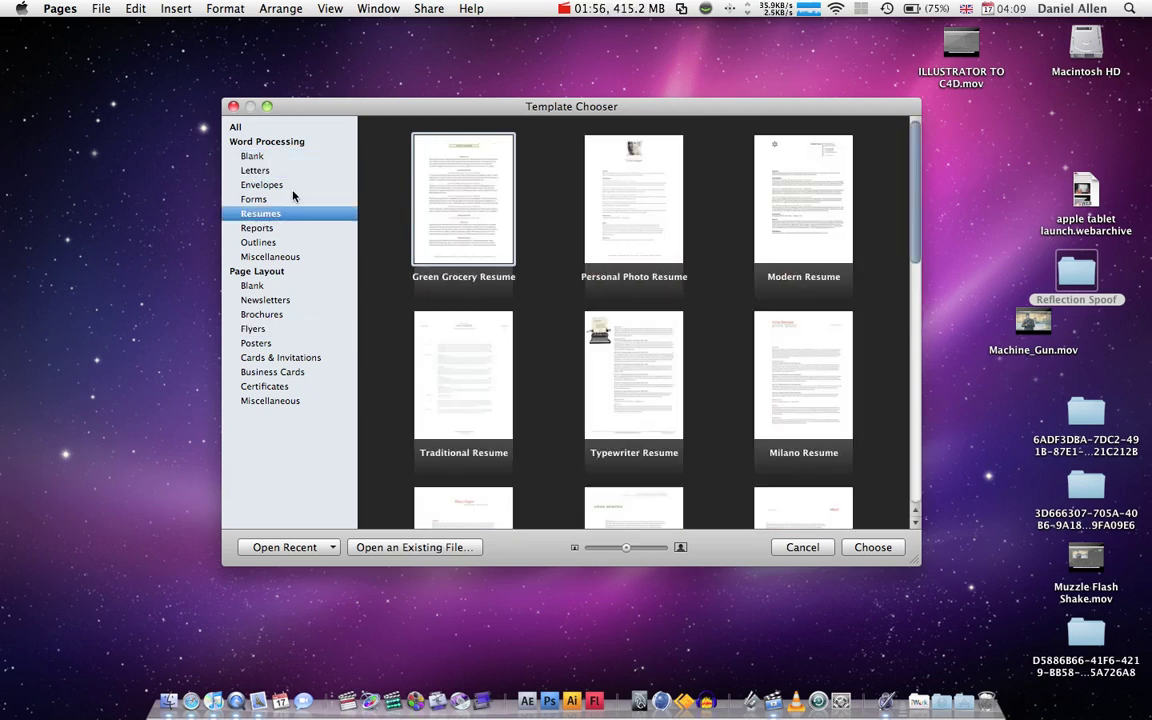
pyautogui.click(253, 156)
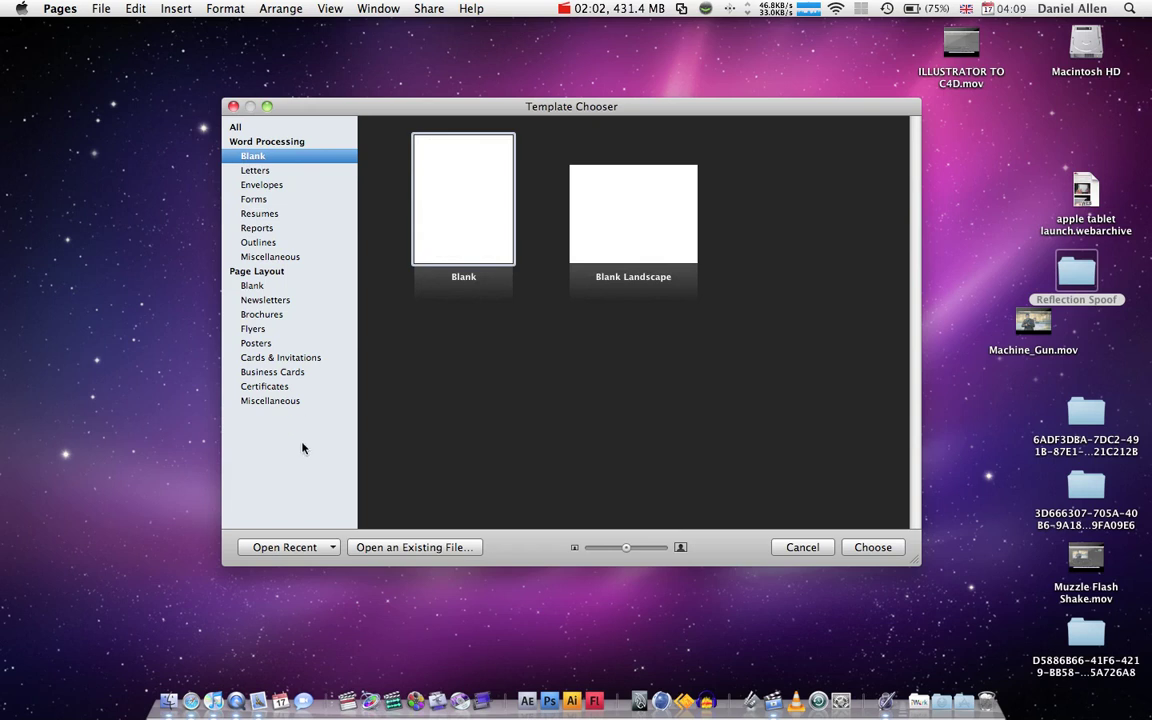
pyautogui.click(326, 549)
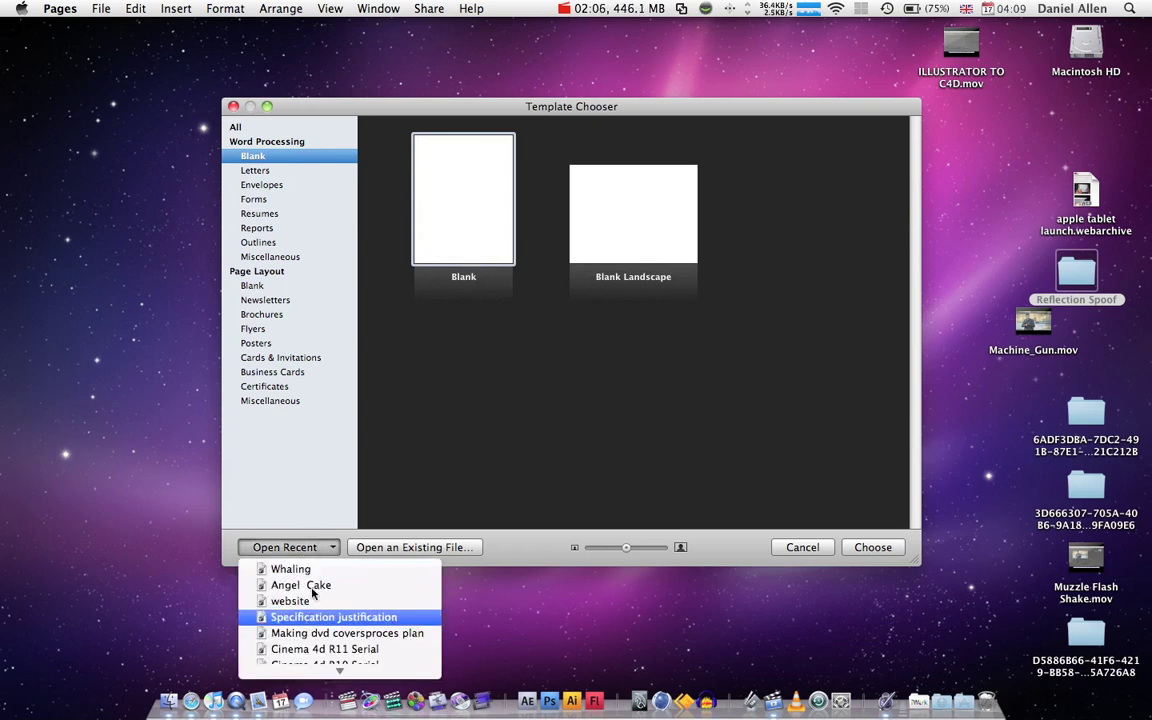
pyautogui.click(322, 504)
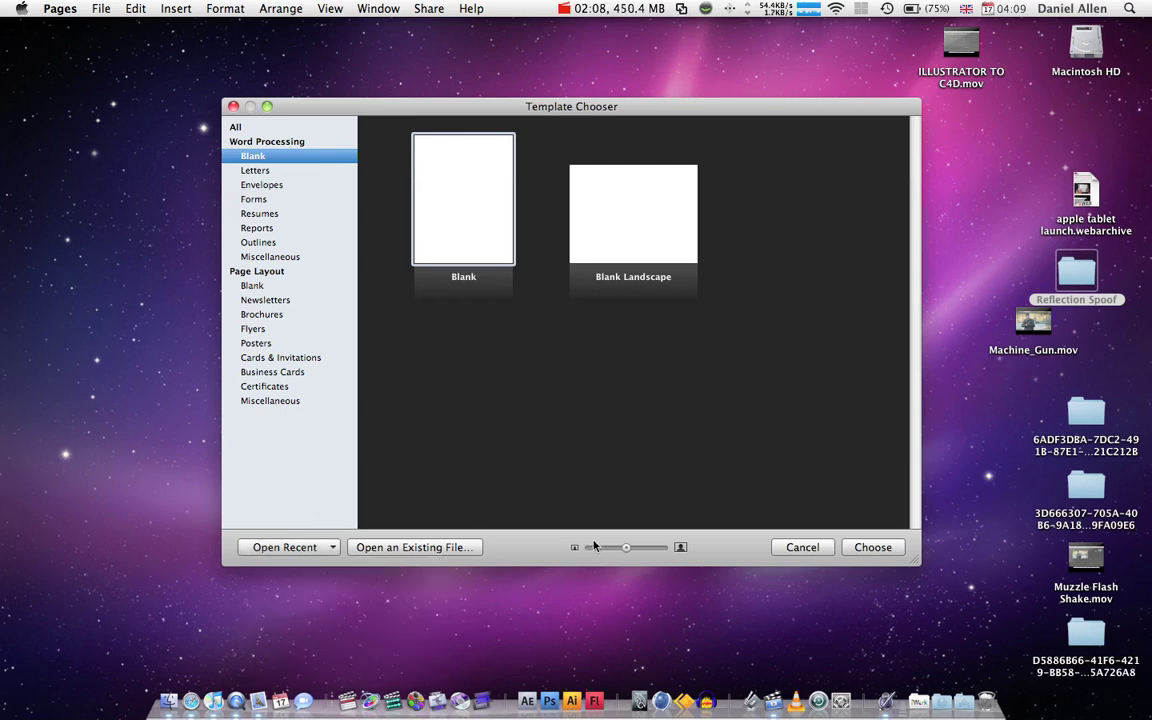
# Step: Show the Letters templates and enlarge the template thumbnails slightly
pyautogui.click(262, 171)
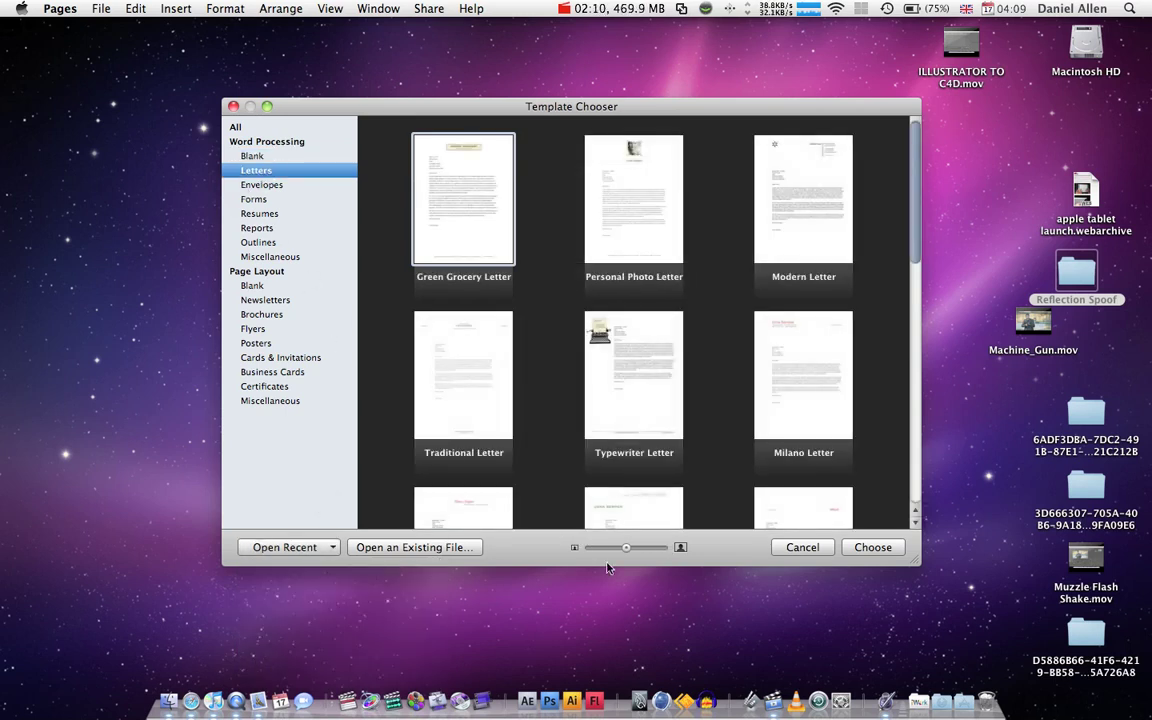
pyautogui.moveTo(624, 551)
pyautogui.mouseDown()
pyautogui.moveTo(674, 550)
pyautogui.moveTo(612, 550)
pyautogui.moveTo(632, 552)
pyautogui.mouseUp()
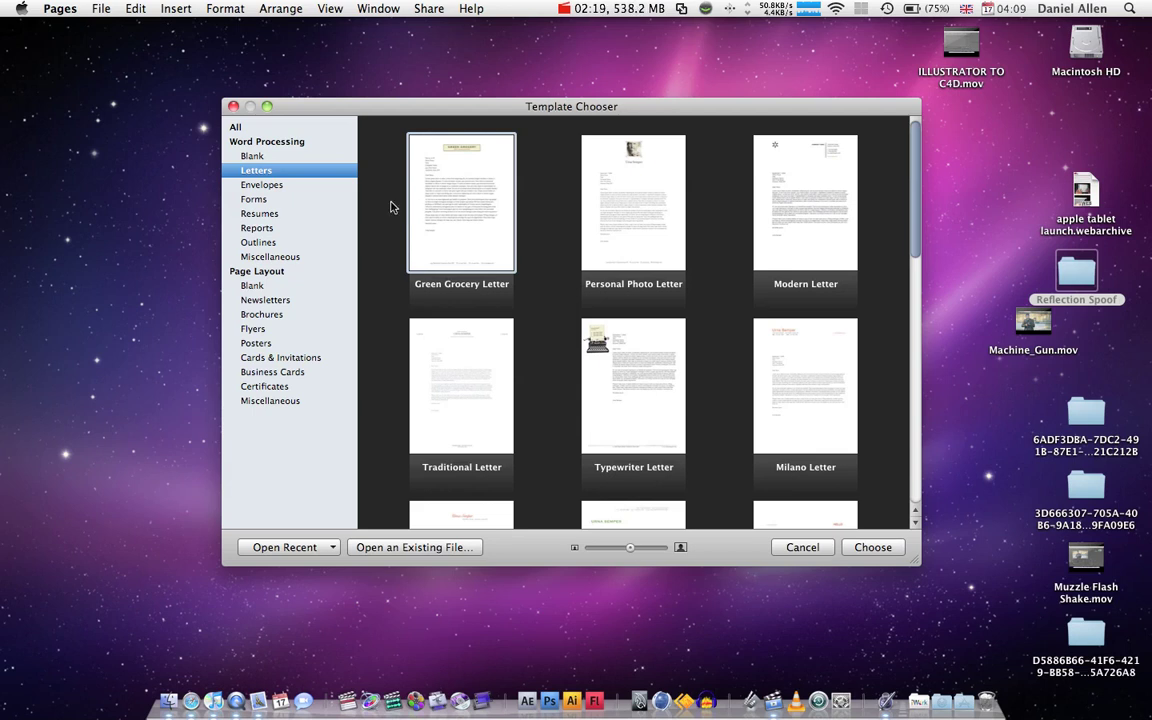
# Step: Create a new document from the Blank word processing template and shift its window slightly sideways
pyautogui.click(268, 156)
pyautogui.click(416, 157)
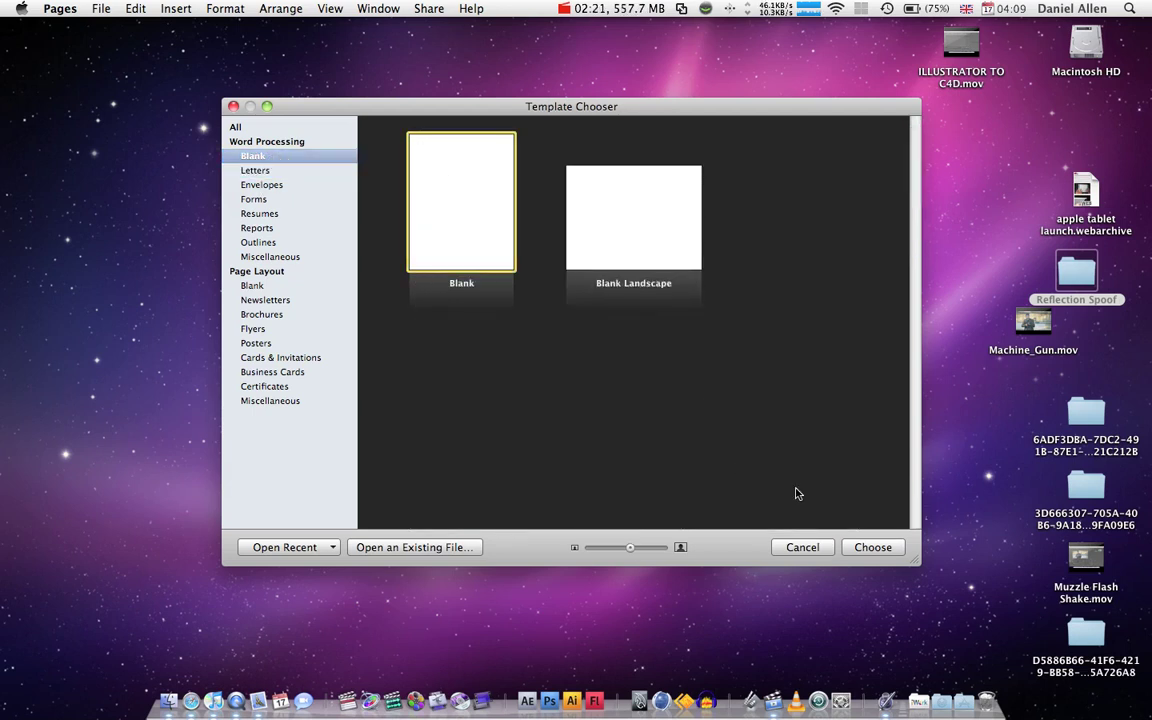
pyautogui.click(869, 547)
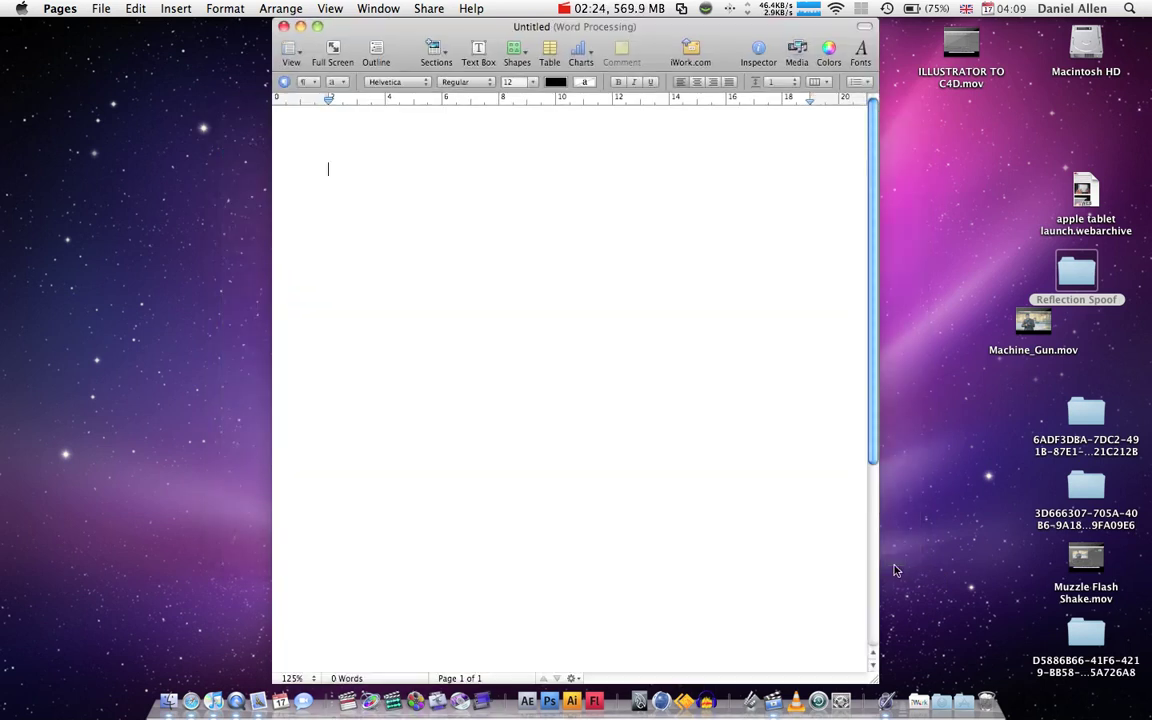
pyautogui.moveTo(580, 30); pyautogui.dragTo(558, 33)
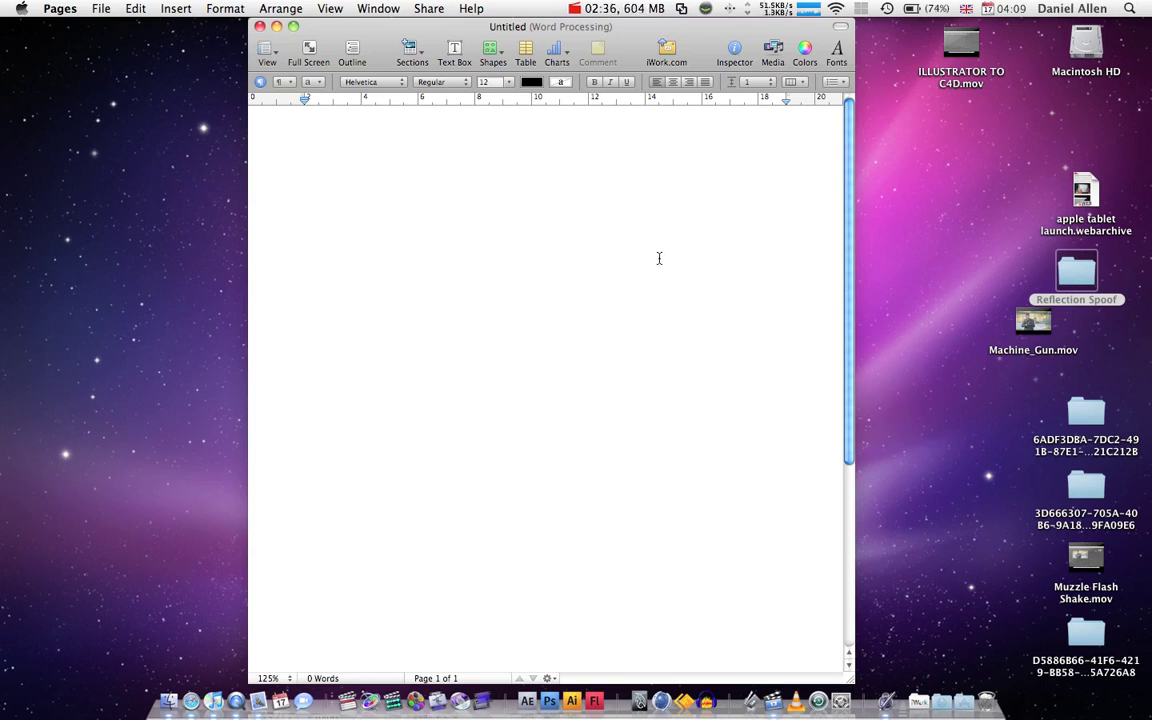
# Step: Enter a first name followed by "from Essex" in the page header
pyautogui.click(574, 143)
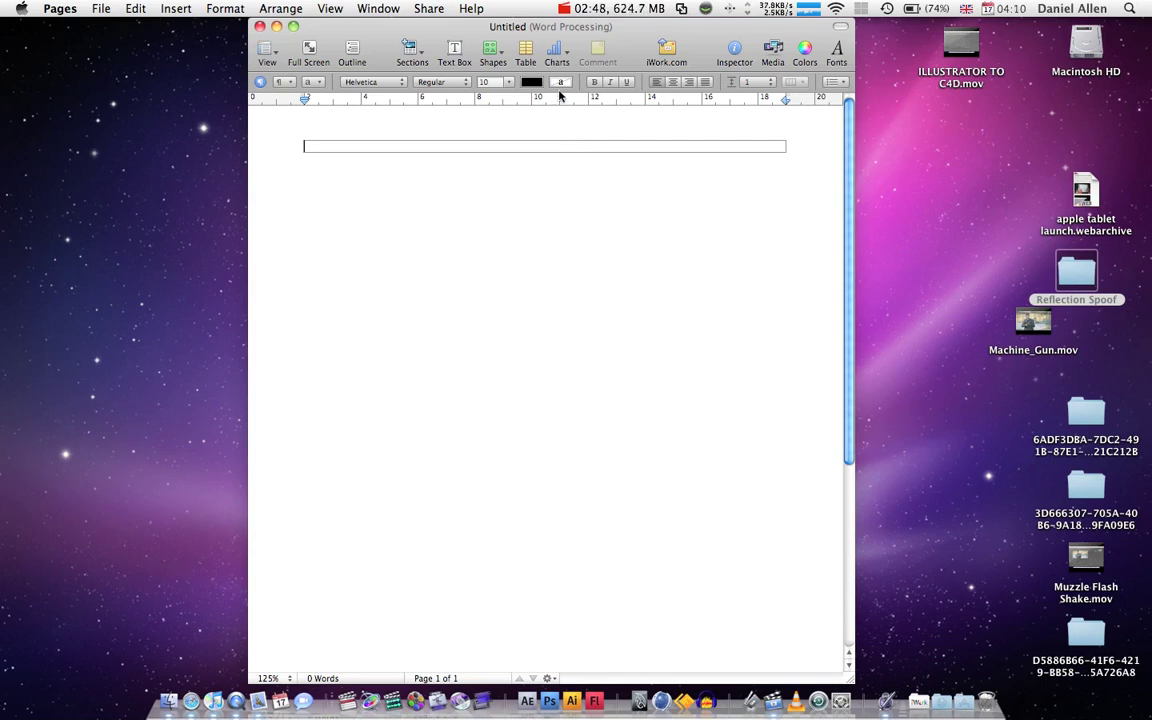
pyautogui.write('h')
pyautogui.write('Jeff from E')
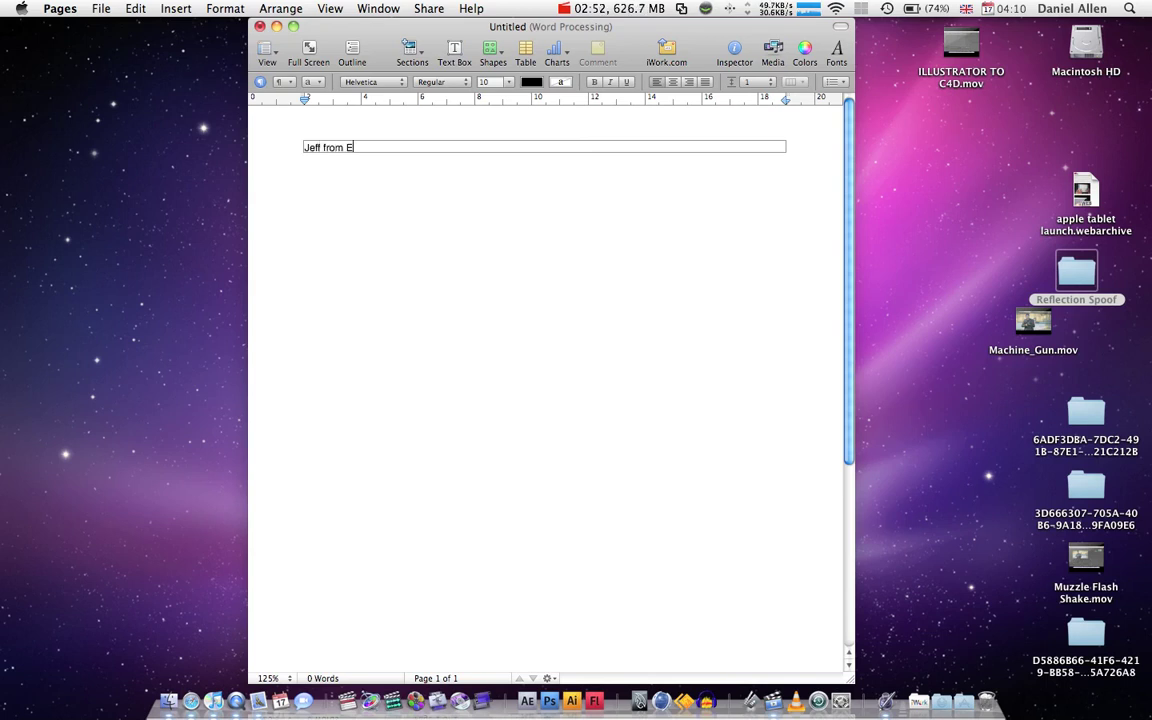
pyautogui.write('ss')
pyautogui.press('BackSpace')
pyautogui.write('ex')
pyautogui.press('Return')
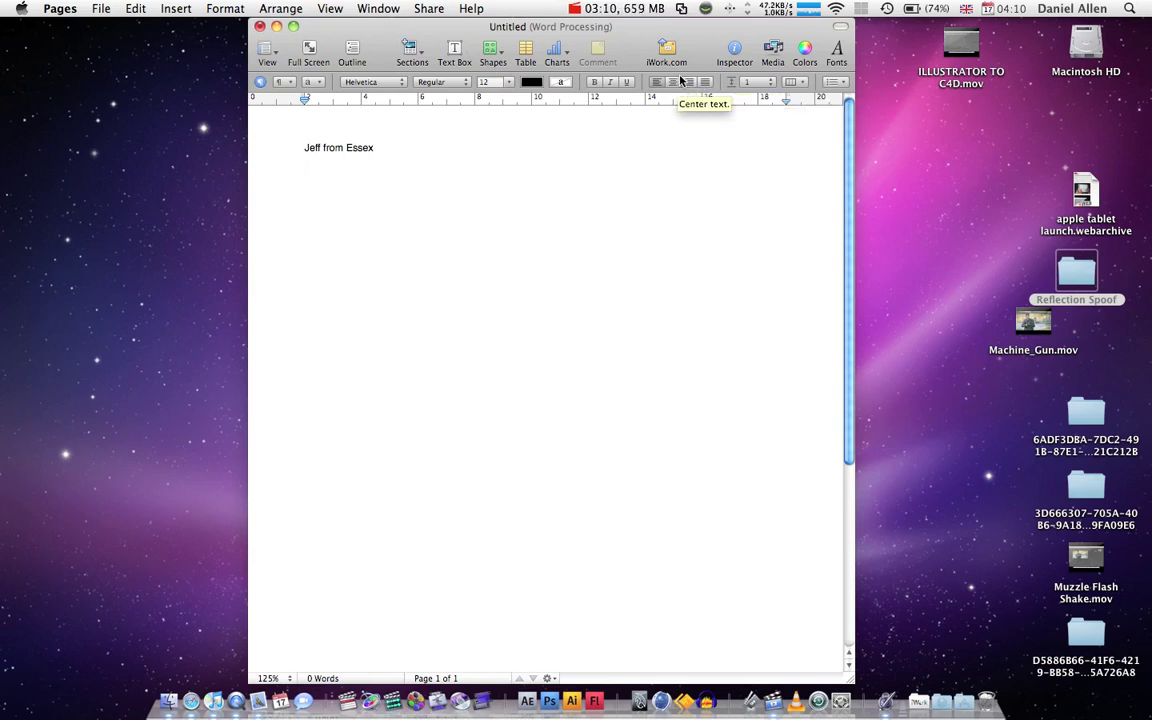
pyautogui.click(914, 706)
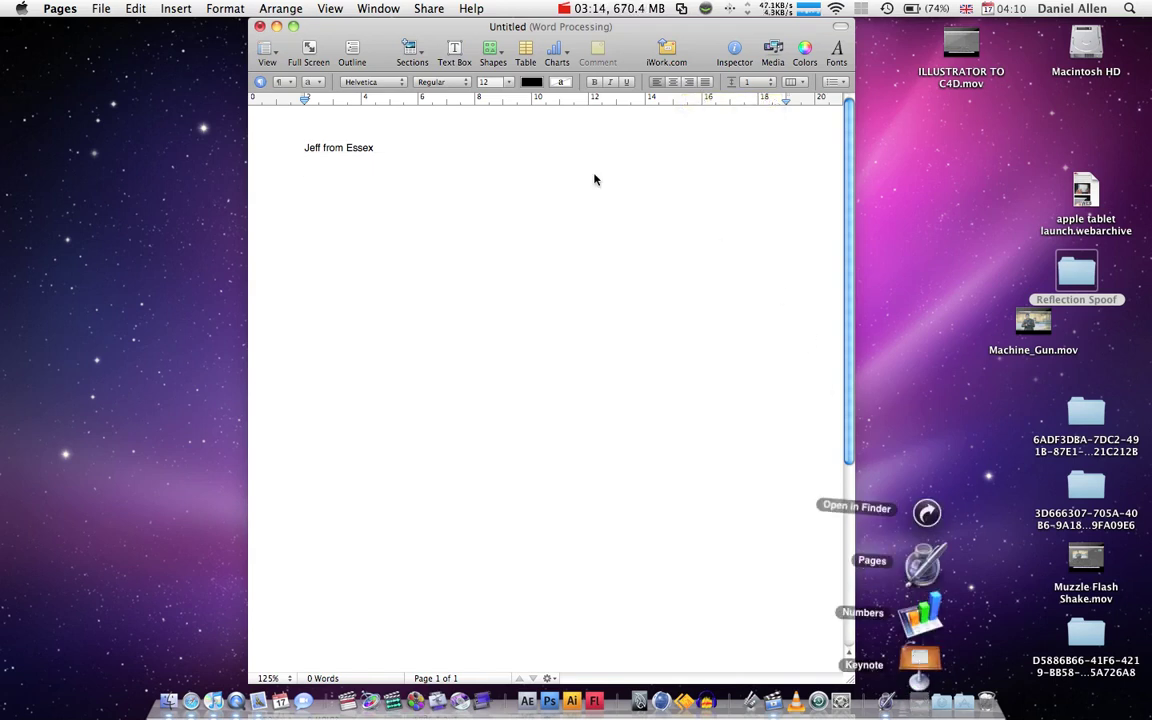
pyautogui.click(488, 203)
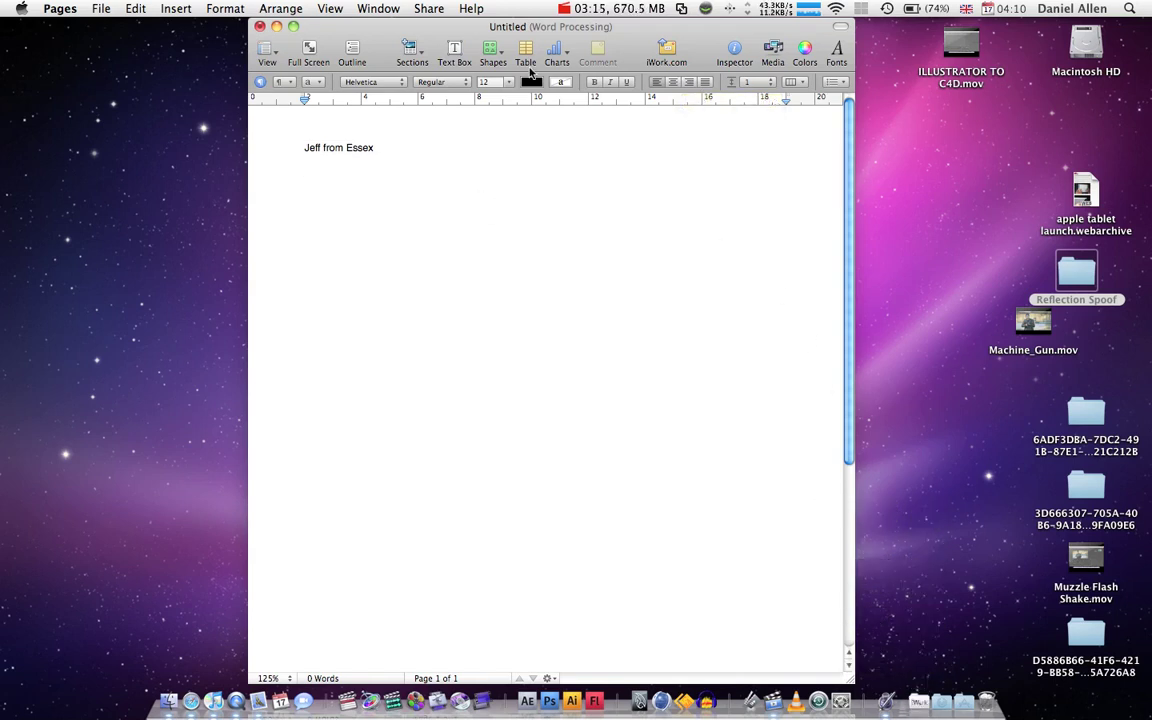
# Step: Insert a text box in the middle of the page containing the text "KJFHJFHLJF"
pyautogui.click(452, 50)
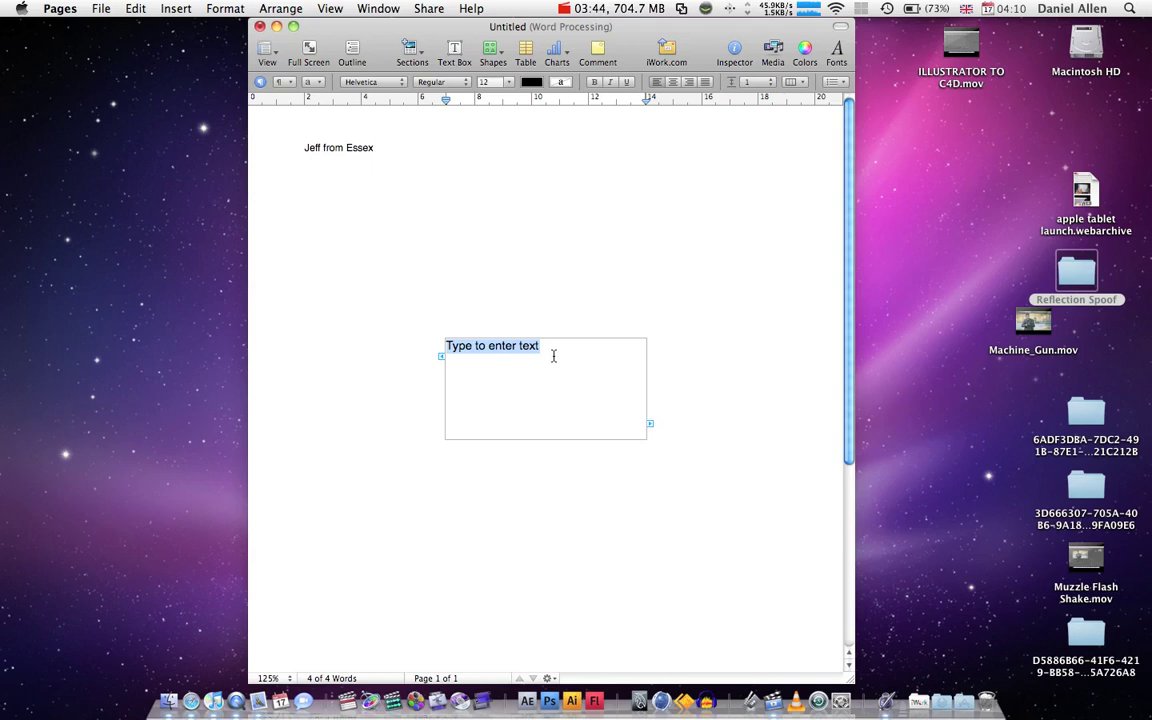
pyautogui.write('KJFHJFHLJF')
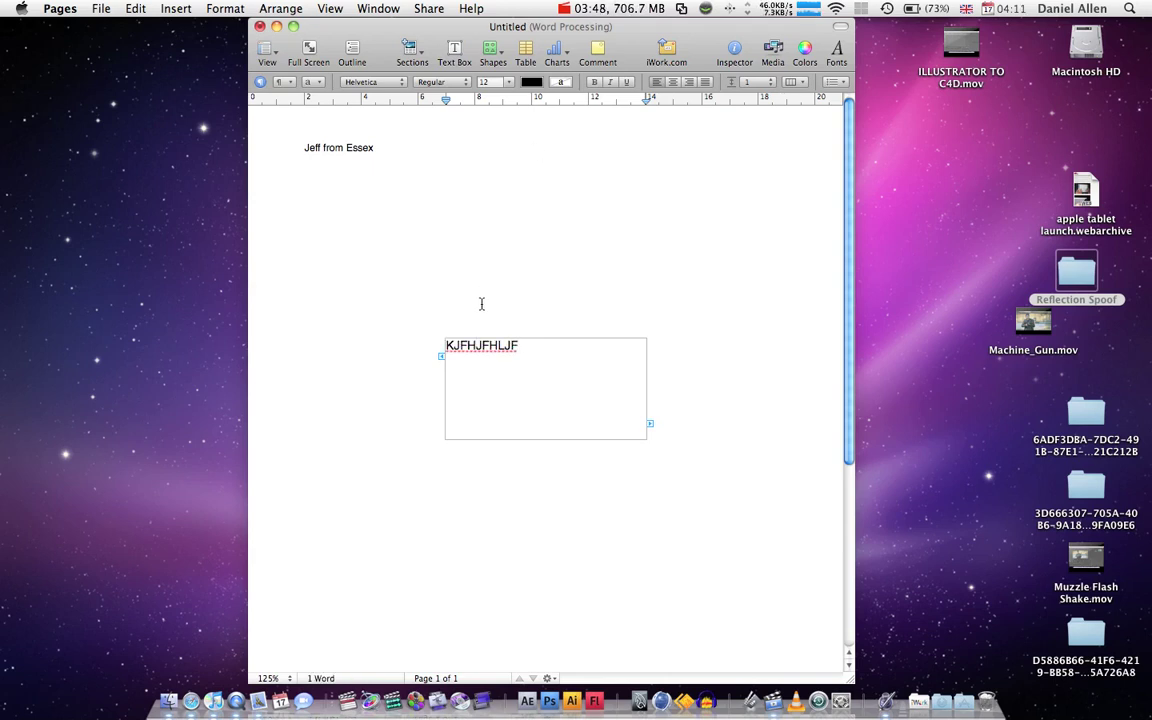
pyautogui.click(440, 440)
pyautogui.click(475, 417)
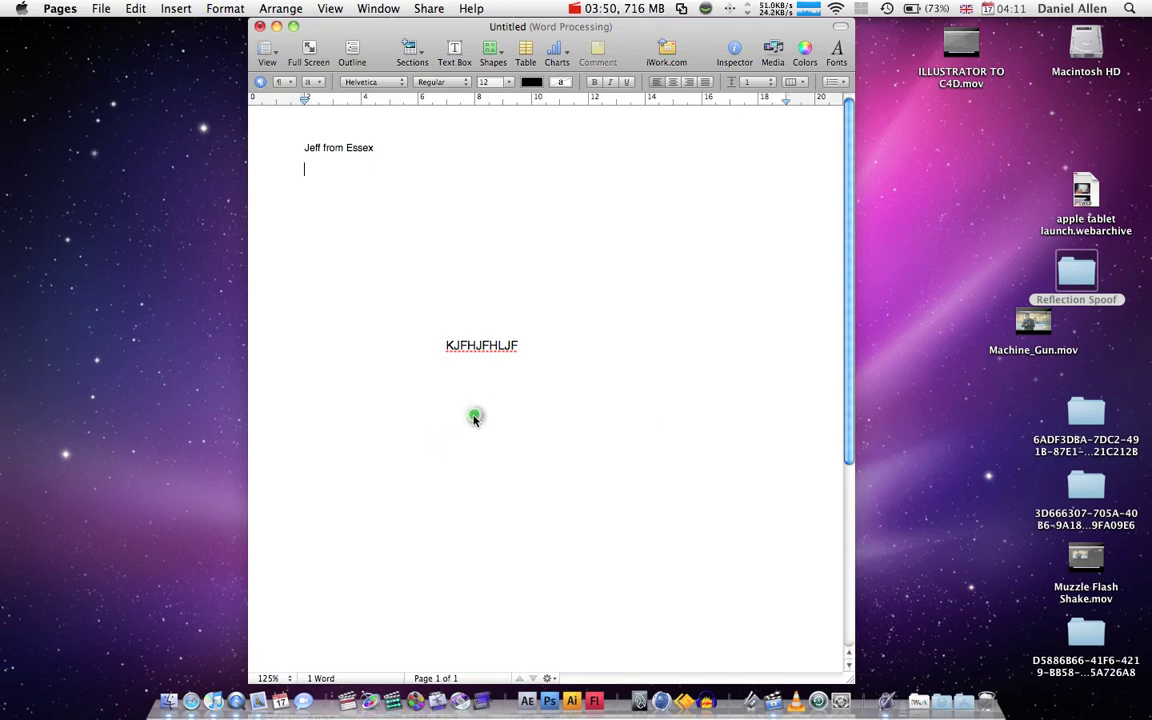
# Step: Move the text box slightly towards the left margin of the page and shift the document window sideways
pyautogui.click(450, 345)
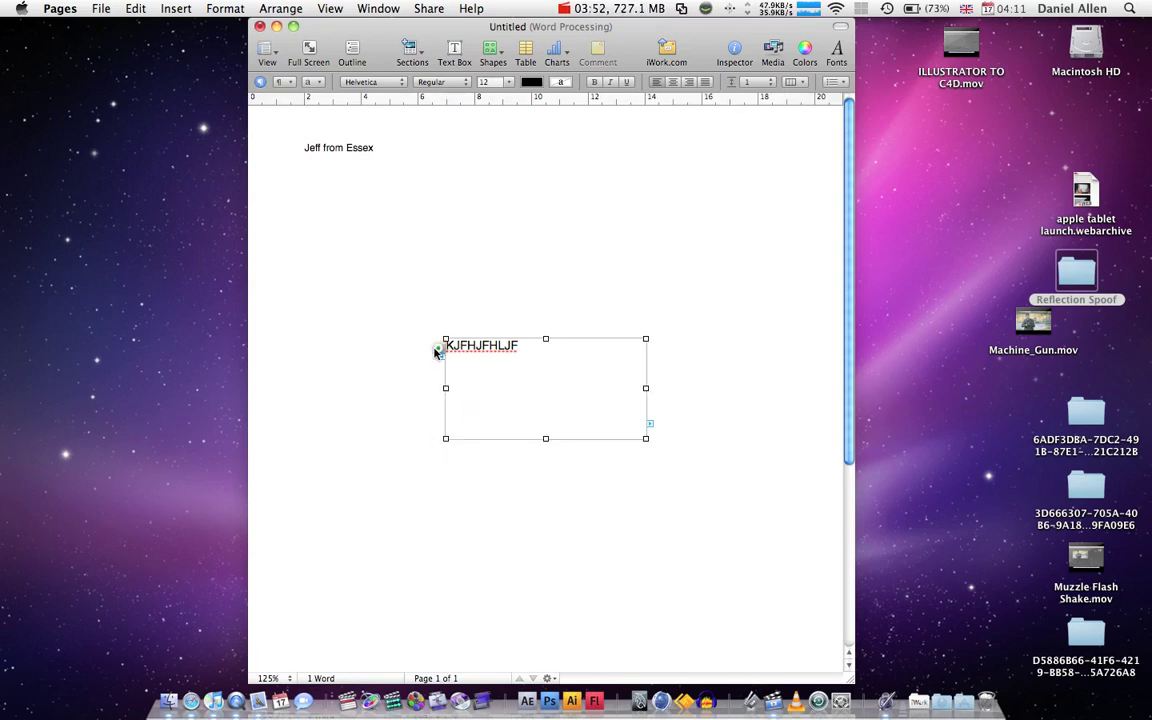
pyautogui.click(442, 363)
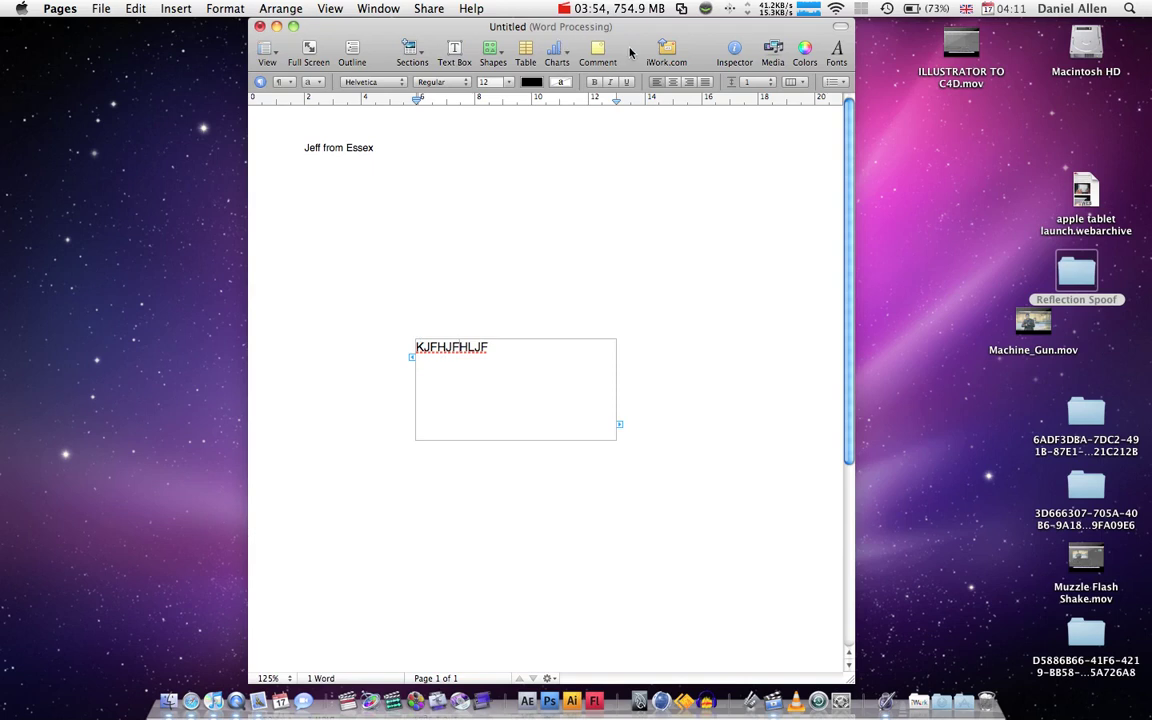
pyautogui.moveTo(435, 27); pyautogui.dragTo(350, 7)
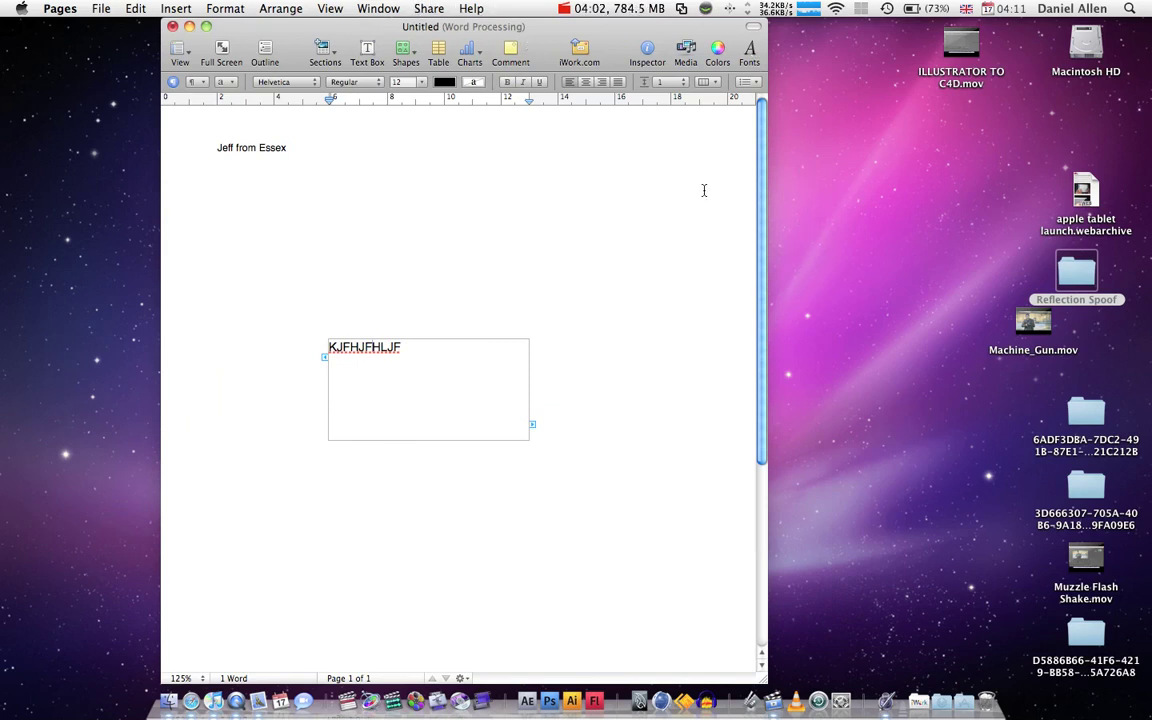
# Step: Show the Inspector with the document settings and place it right beside the document window
pyautogui.click(332, 9)
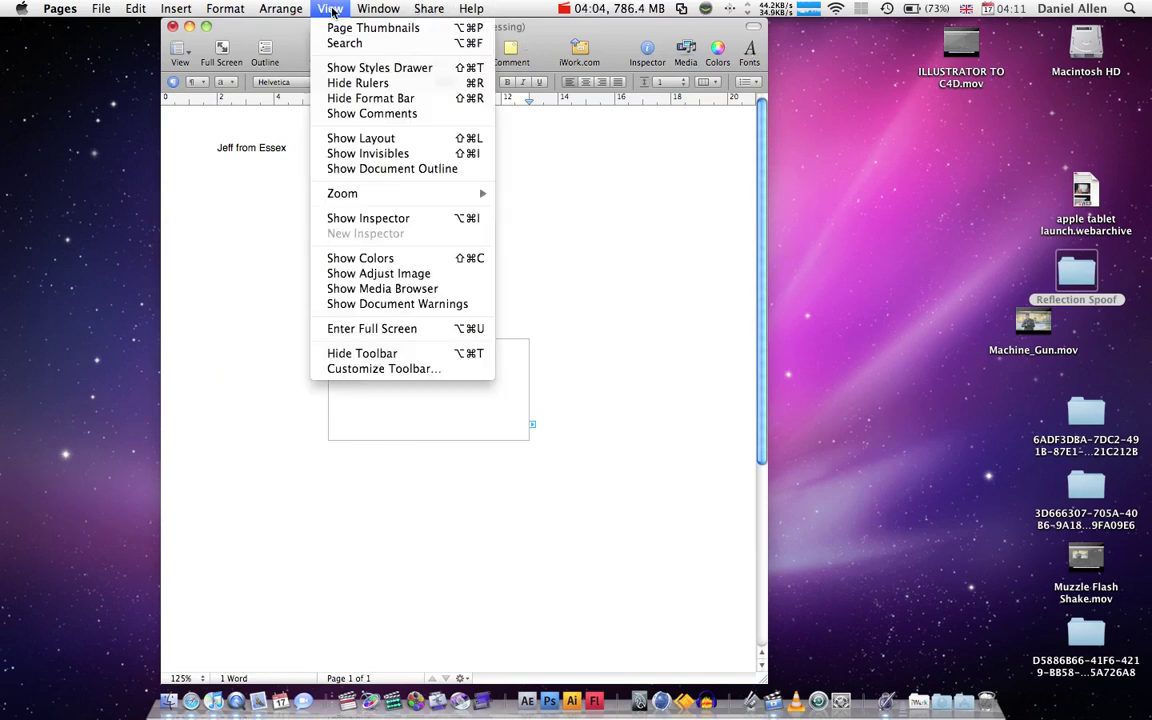
pyautogui.moveTo(413, 10)
pyautogui.moveTo(336, 8)
pyautogui.click(444, 221)
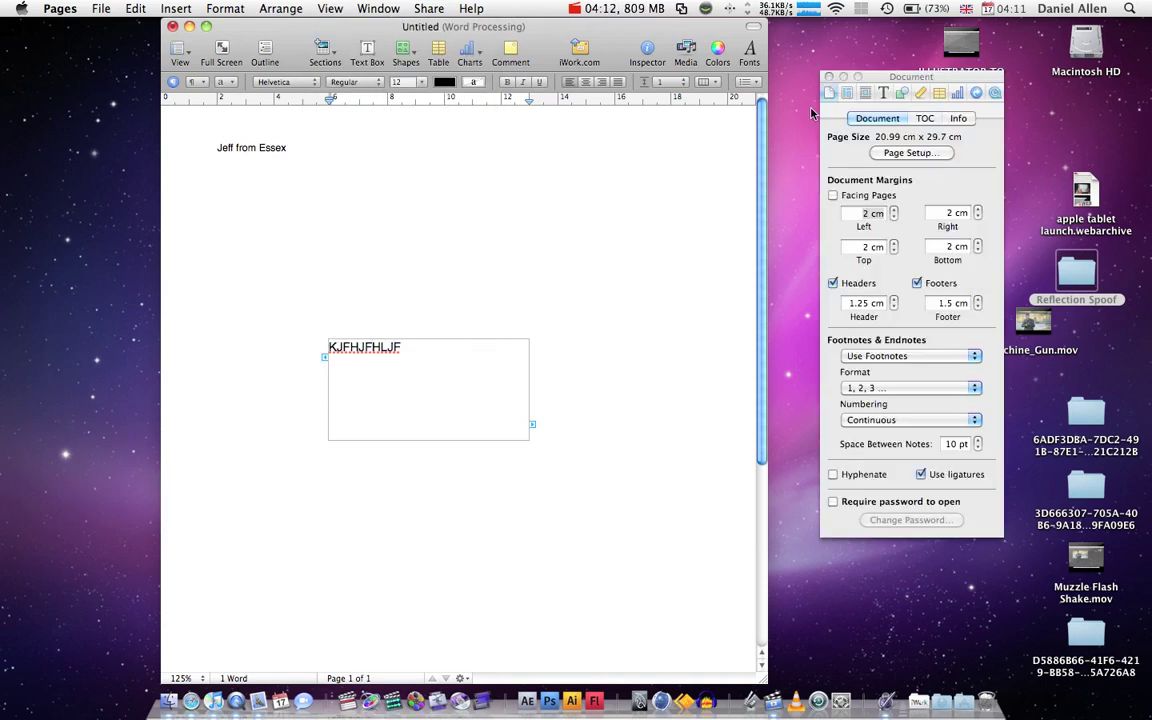
pyautogui.moveTo(910, 82); pyautogui.dragTo(881, 99)
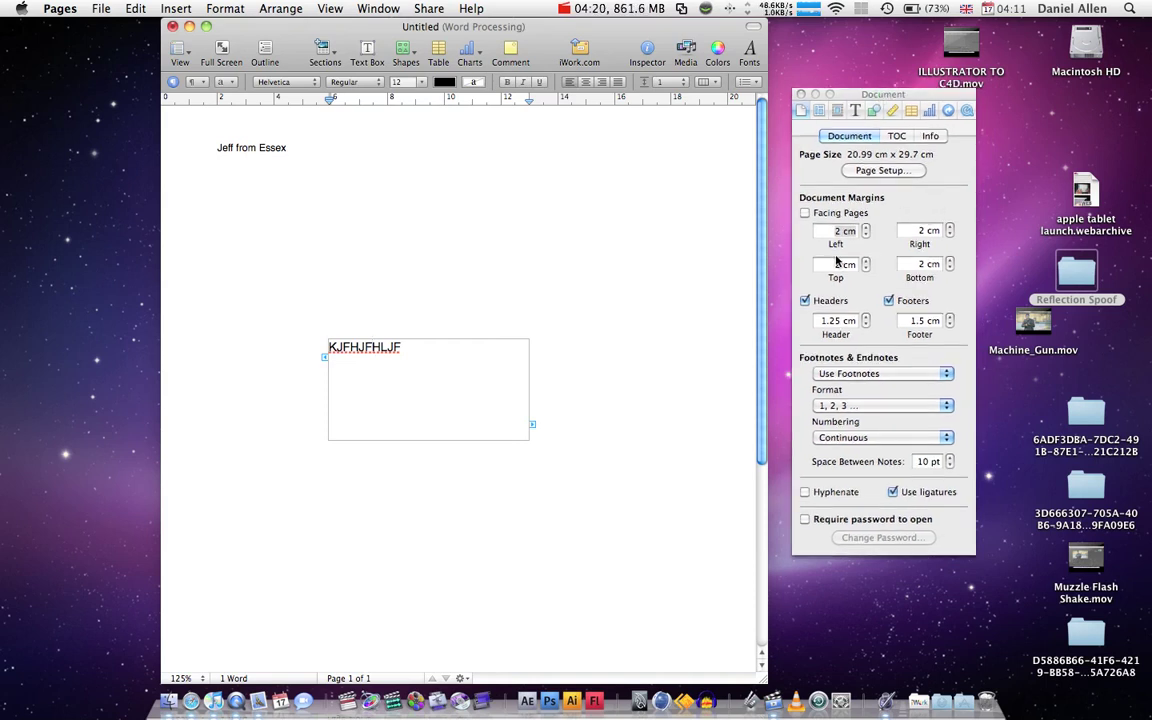
# Step: Try to edit the header distance in the document settings
pyautogui.click(845, 320)
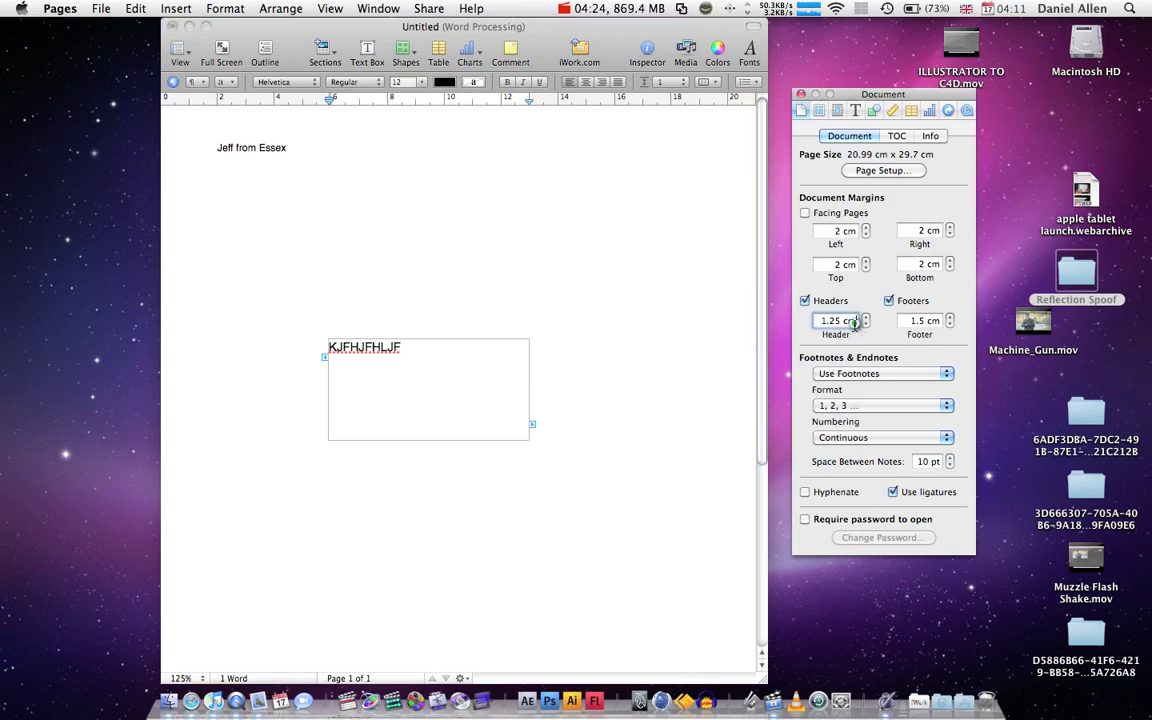
pyautogui.press('BackSpace')
pyautogui.press('BackSpace')
pyautogui.press('BackSpace')
pyautogui.press('Return')
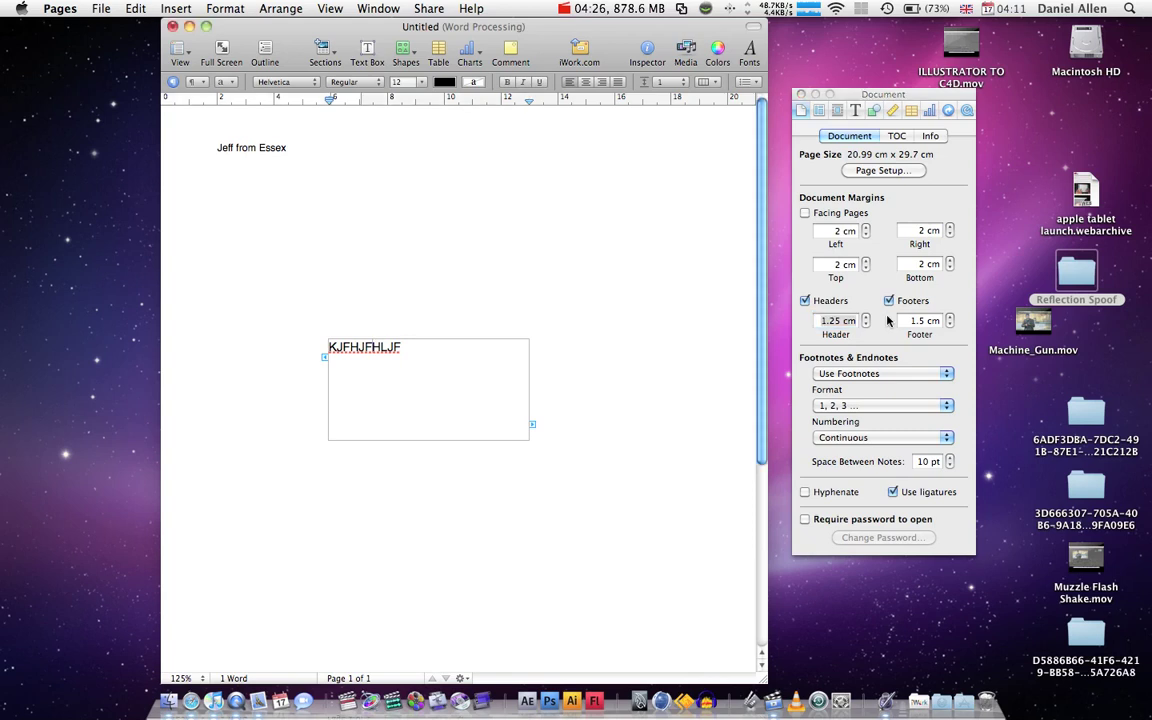
# Step: Show the Inspector's text settings and place the cursor in the document body below the header
pyautogui.click(854, 112)
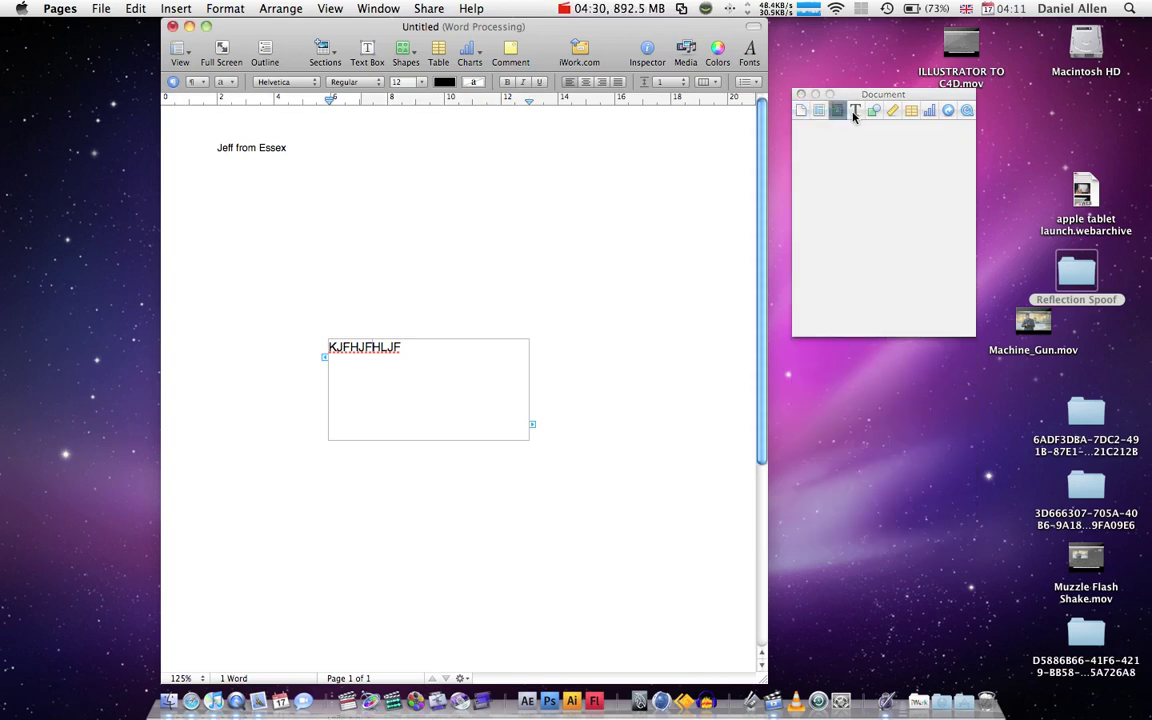
pyautogui.click(855, 111)
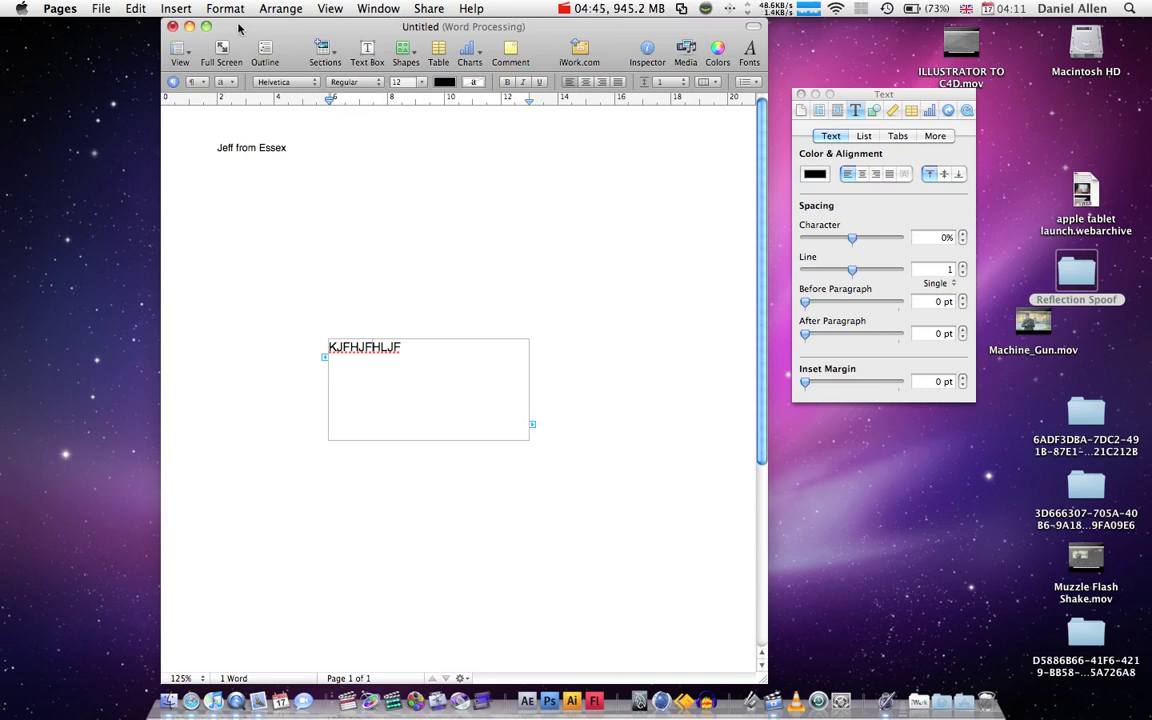
pyautogui.click(391, 203)
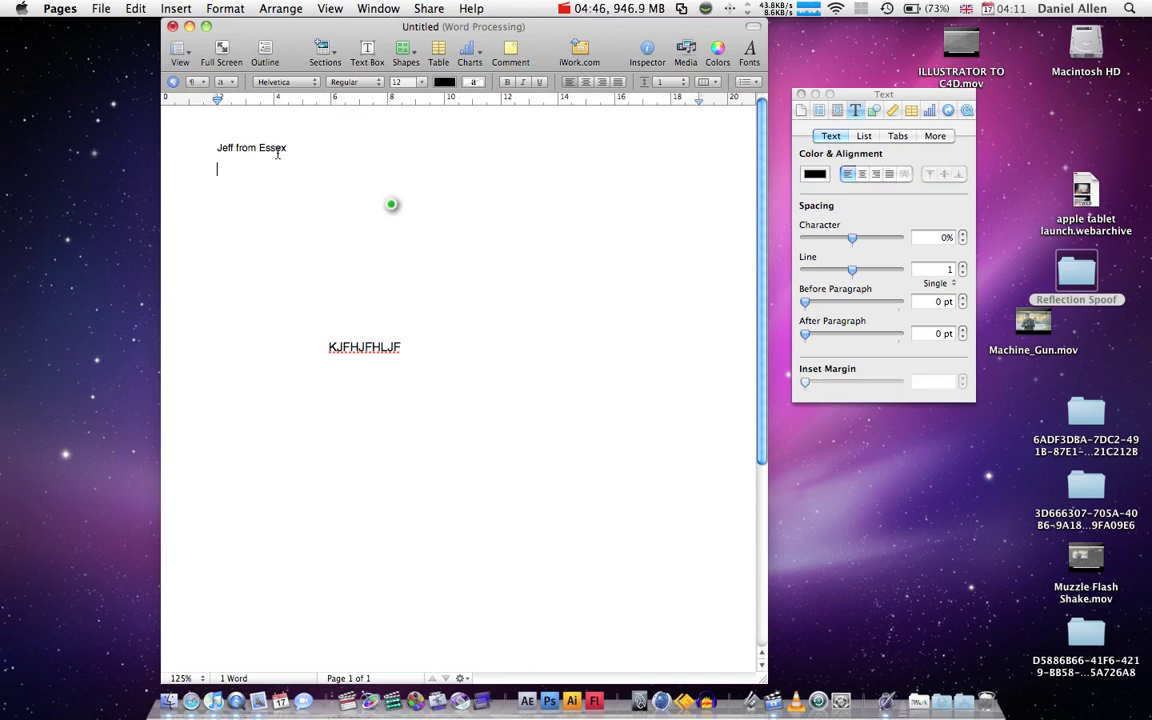
# Step: View the document in full screen and return to the normal window
pyautogui.click(222, 54)
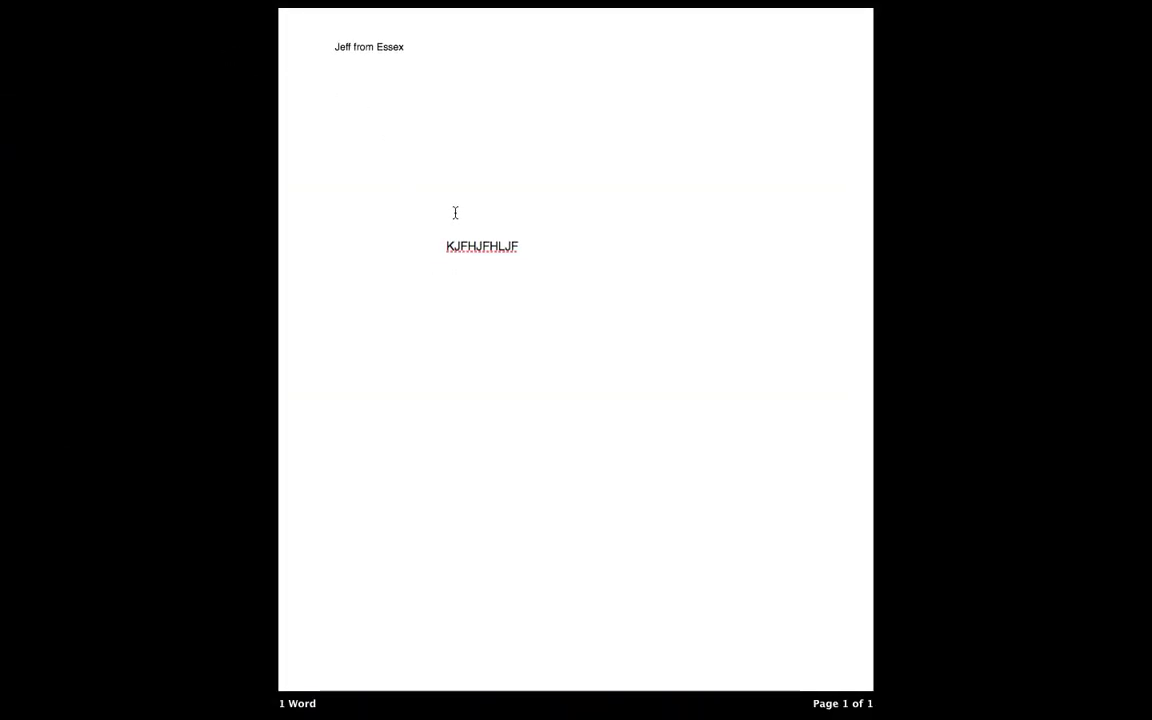
pyautogui.click(404, 175)
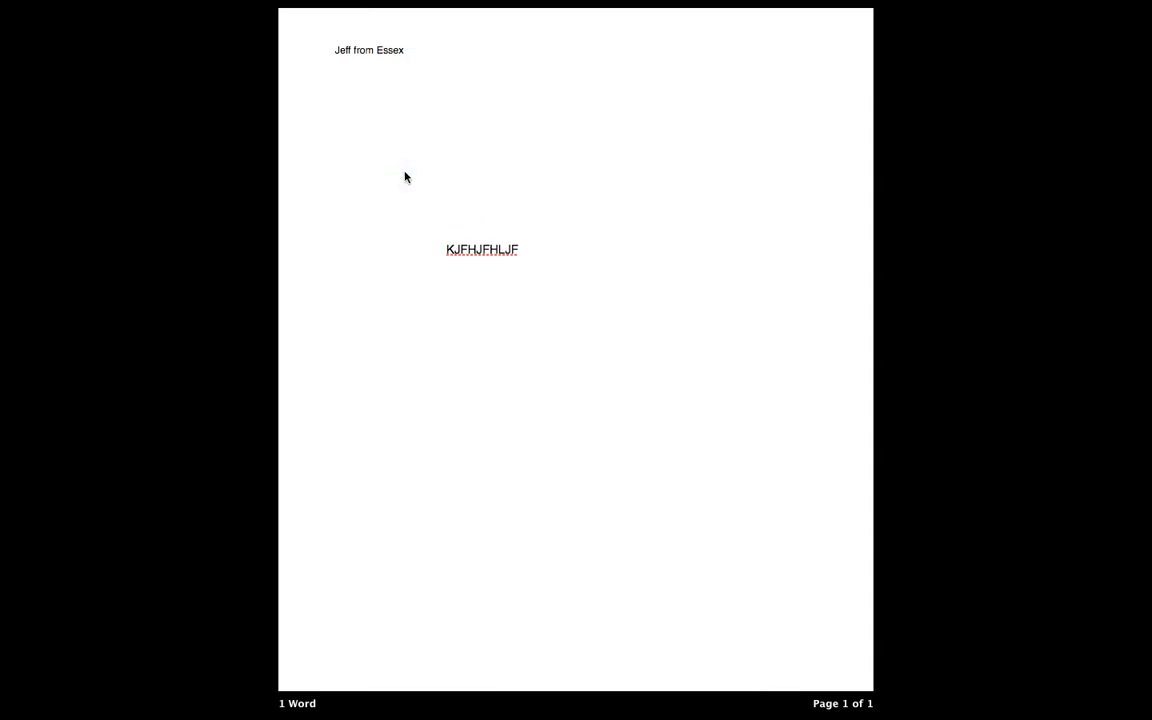
pyautogui.press('Escape')
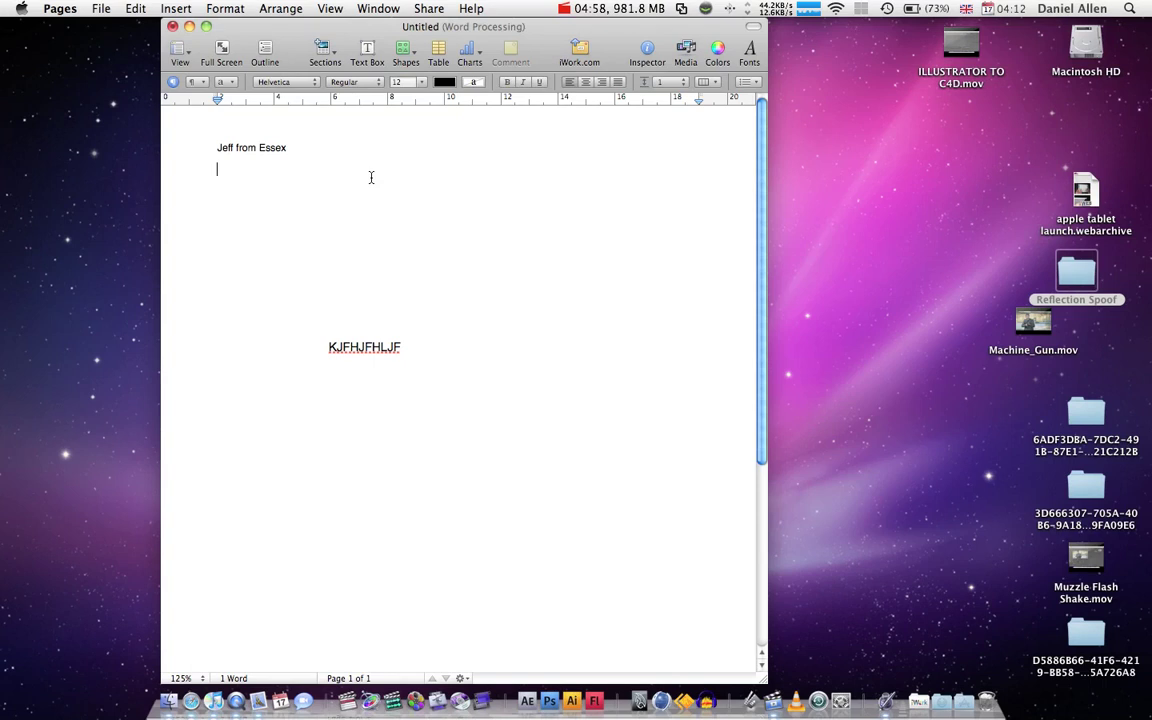
# Step: Enter the sample line "jkfhsdjkfhjkfhkjsahfkshfkjshfkjhfkjhfkjhkjshafh" in the document body and delete it again
pyautogui.write('jkfhsdjkfhjkfhkjsahfkshf')
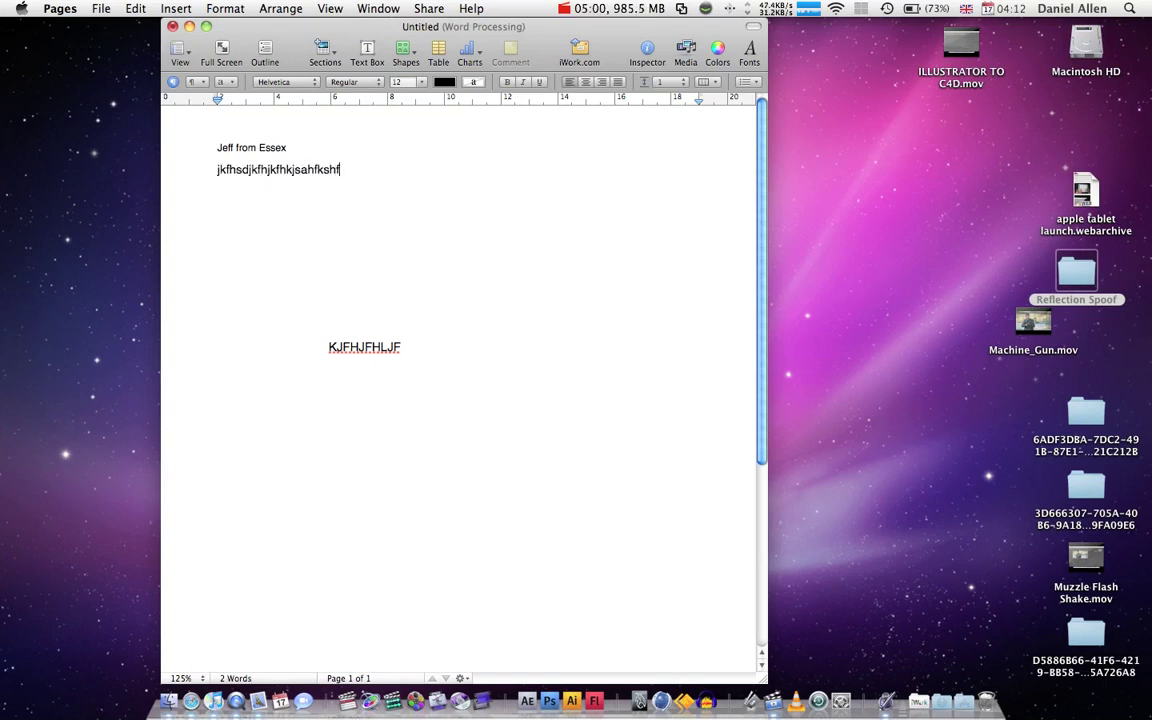
pyautogui.write('kjshfkjhfkjhfkjhkjshafh')
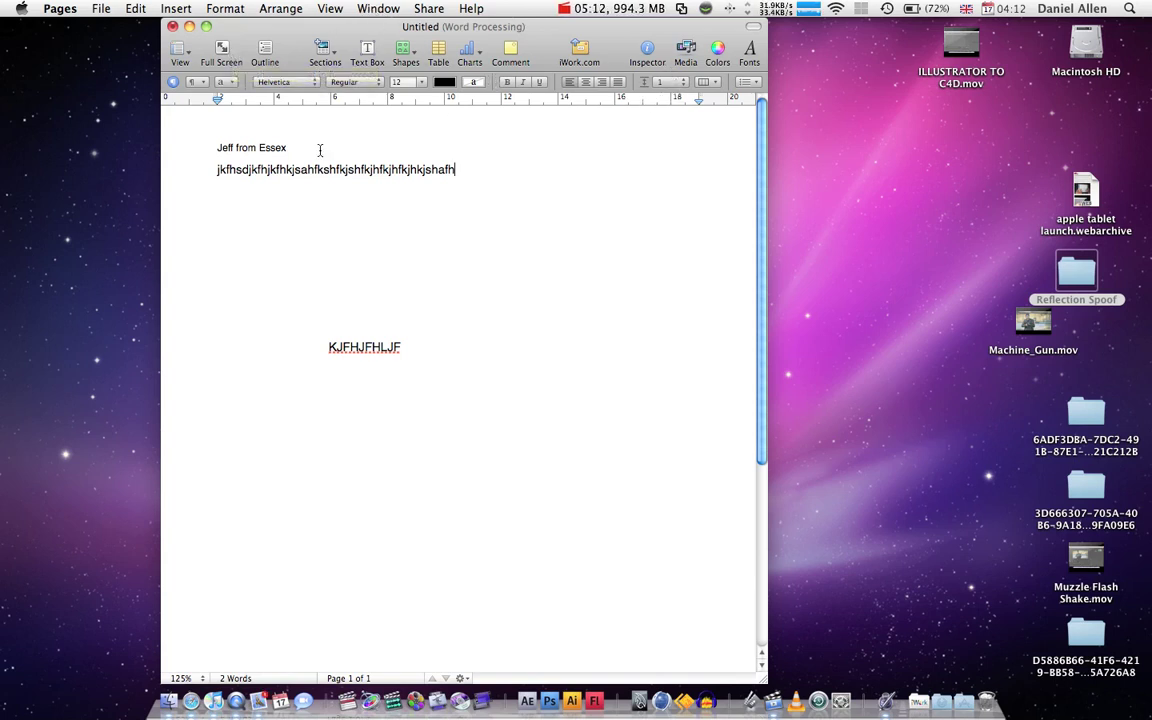
pyautogui.moveTo(502, 190); pyautogui.dragTo(208, 175)
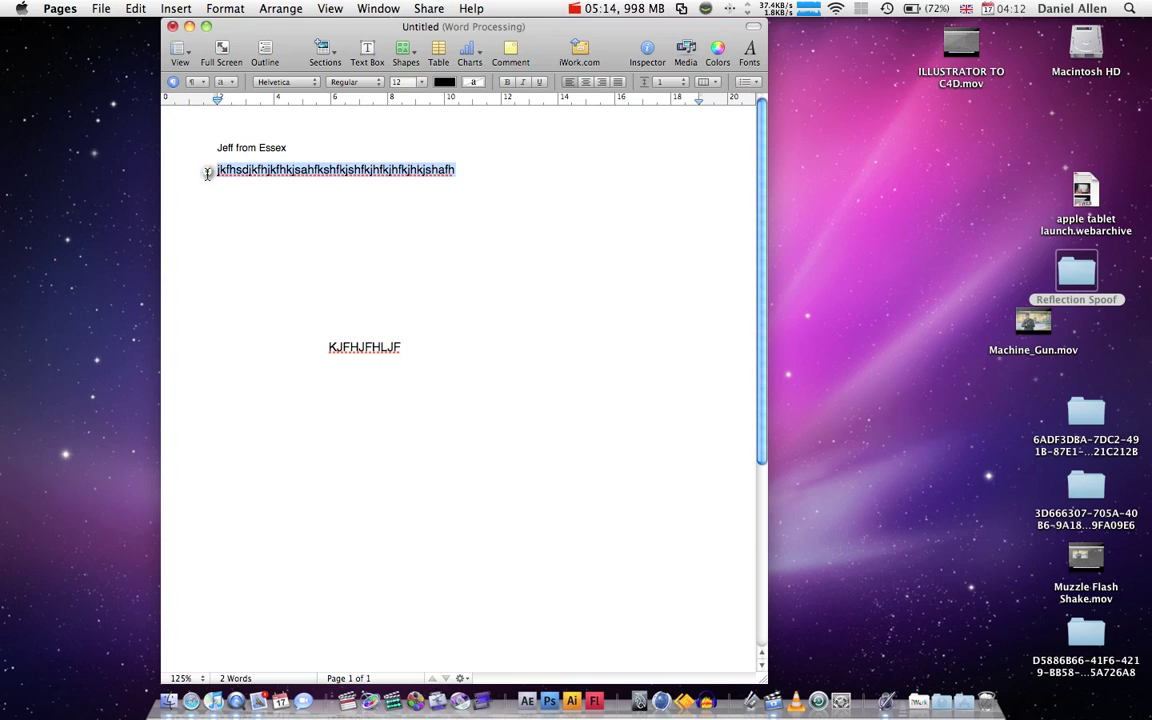
pyautogui.press('BackSpace')
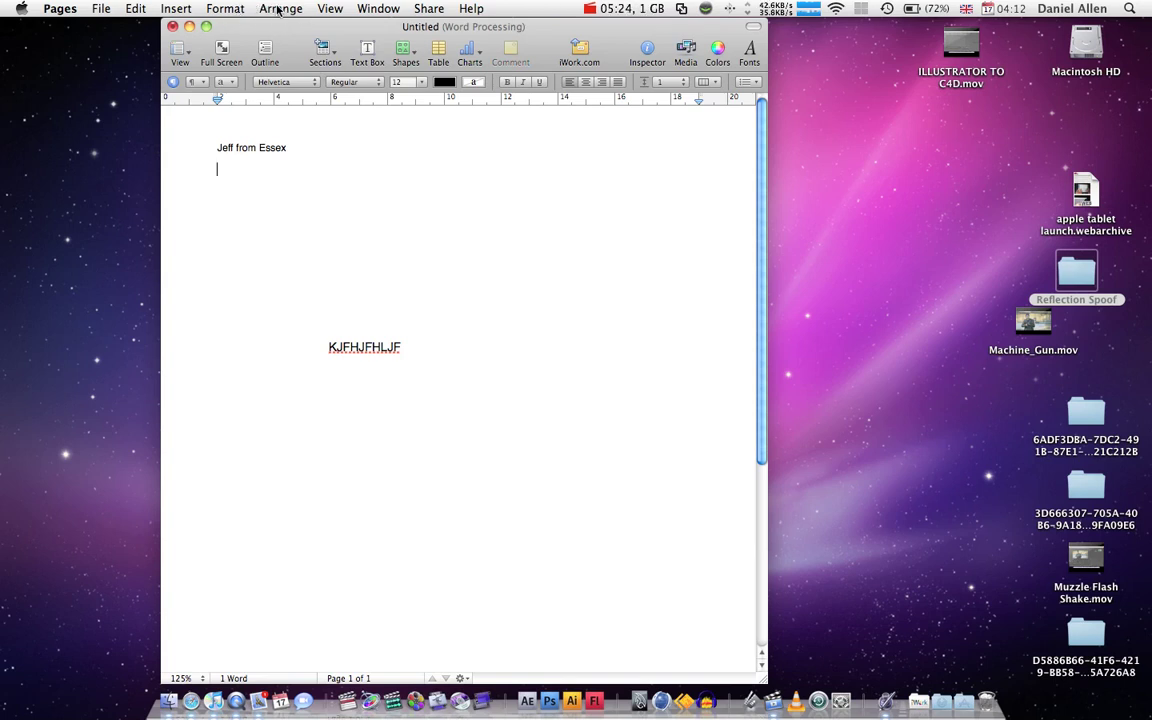
pyautogui.click(222, 8)
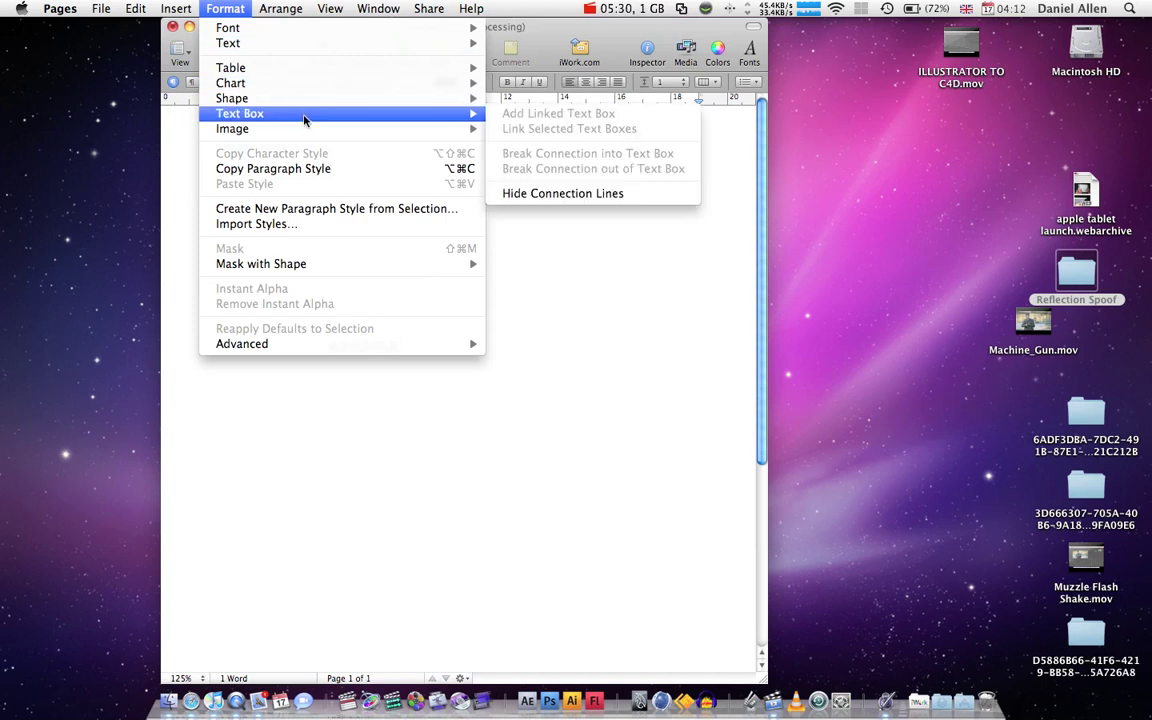
pyautogui.moveTo(269, 128)
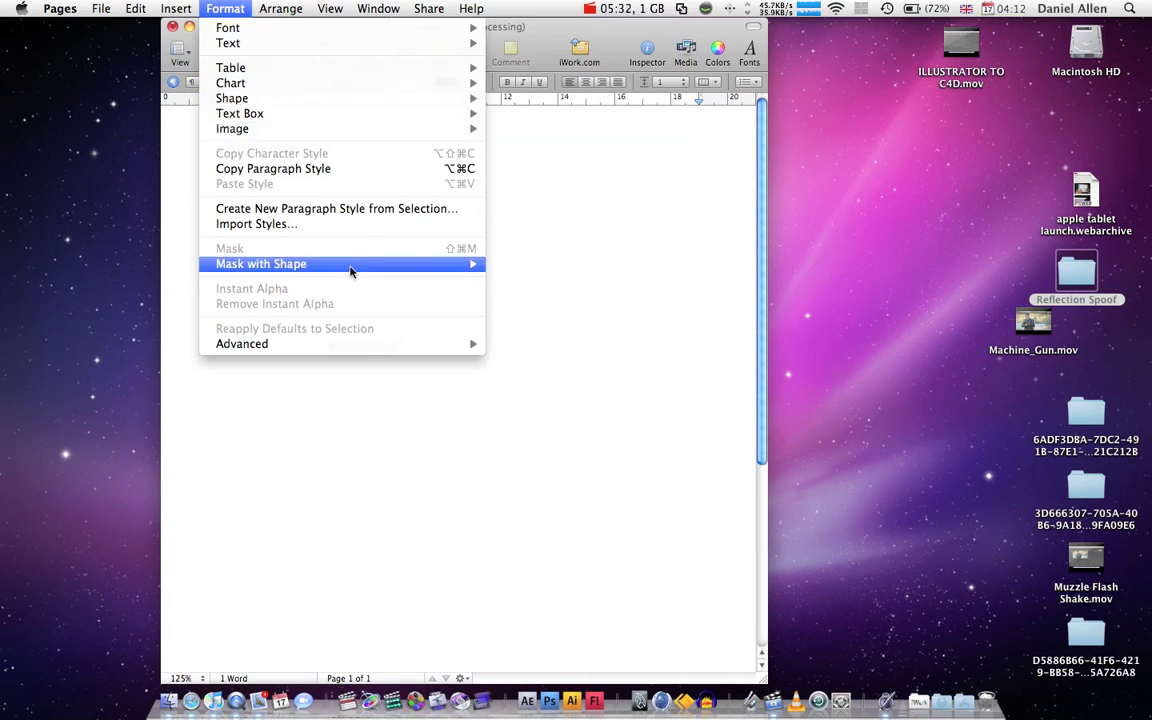
pyautogui.moveTo(350, 272)
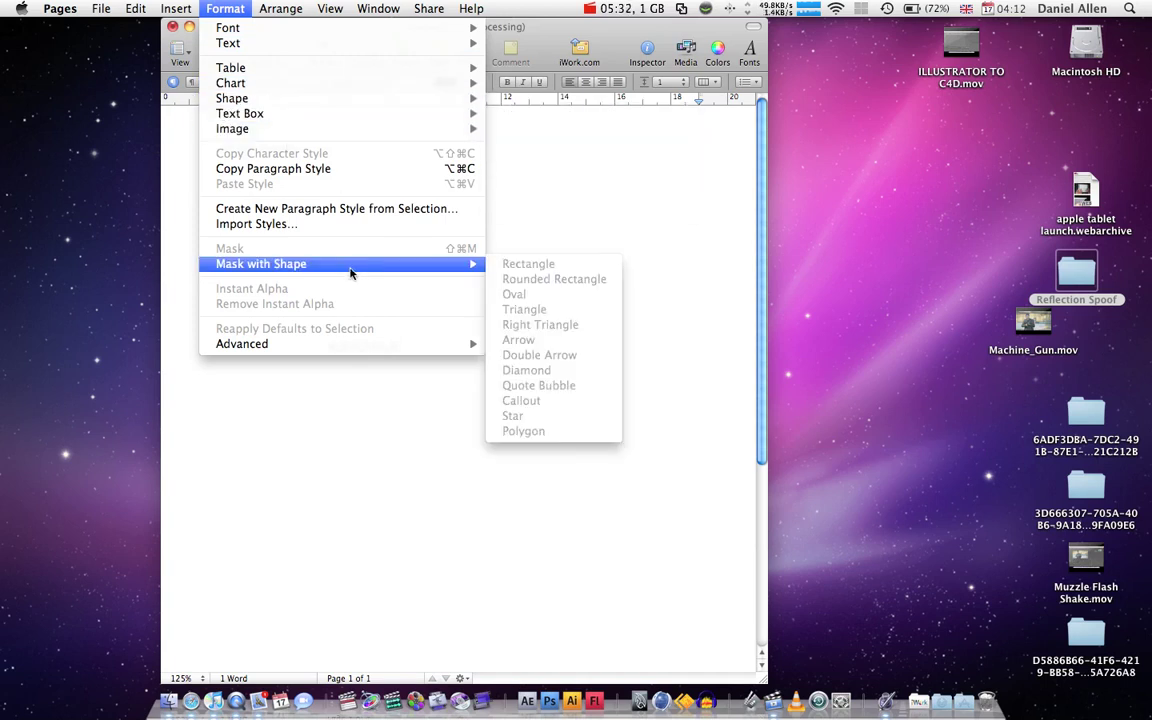
pyautogui.click(568, 230)
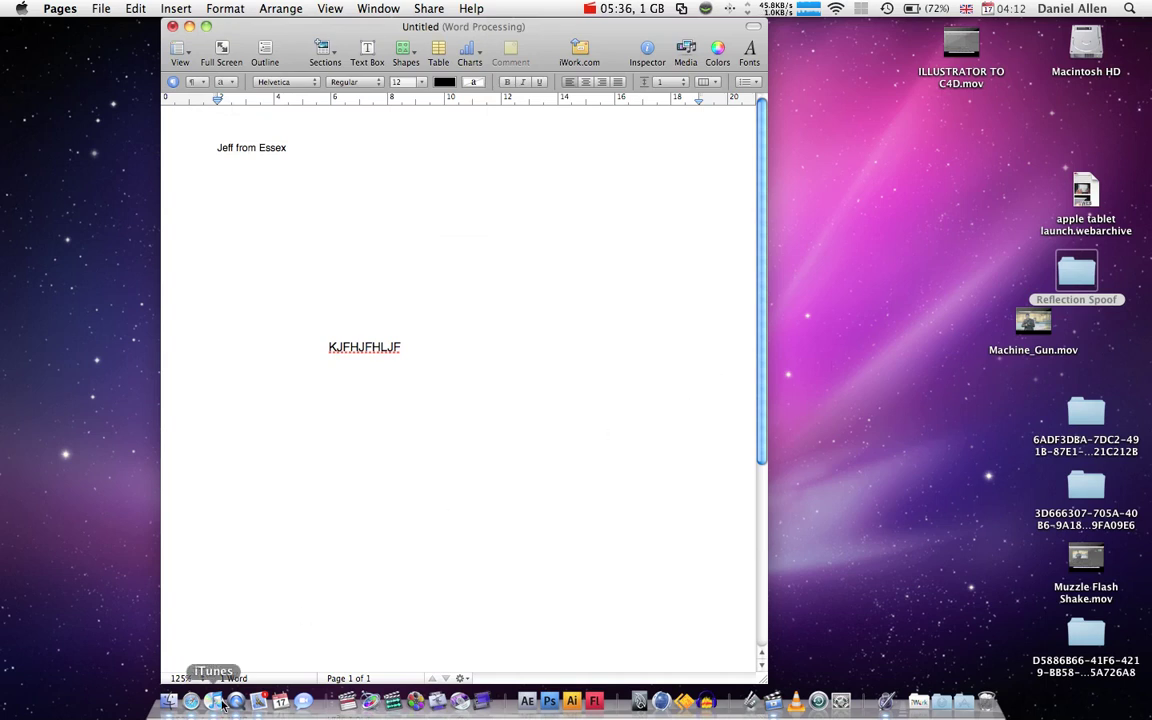
# Step: Switch to Finder and place laroux.jpg from the Pictures folder on the Pages document below the text box
pyautogui.click(177, 690)
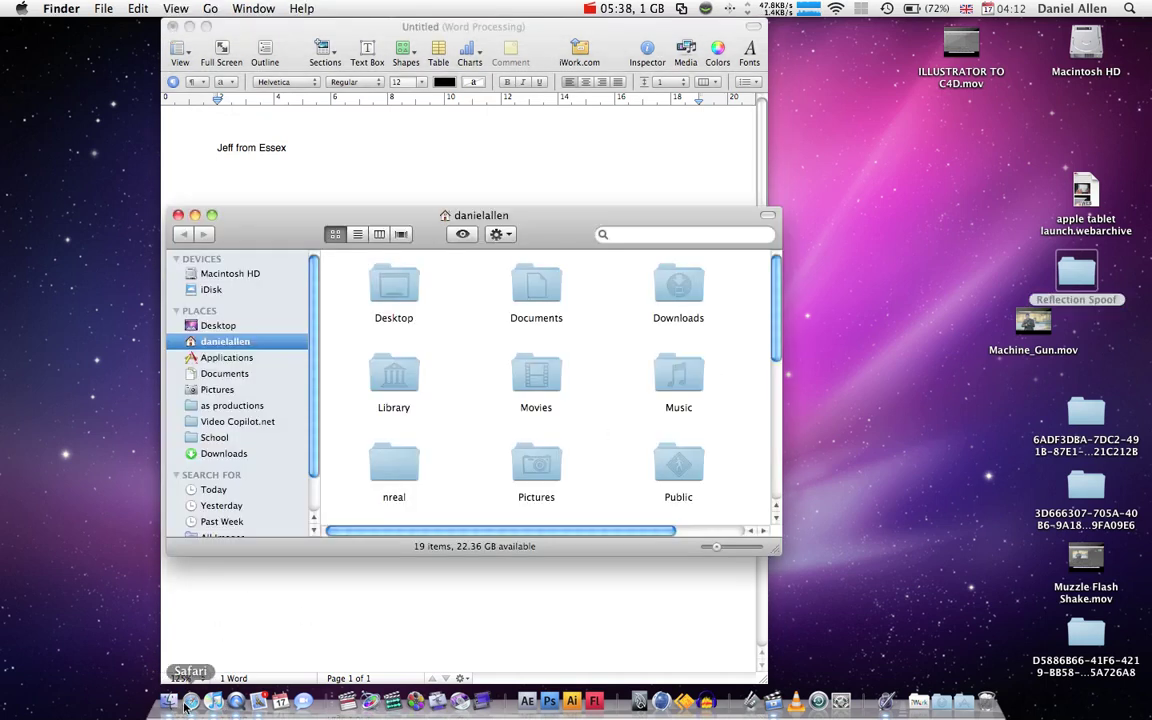
pyautogui.click(225, 389)
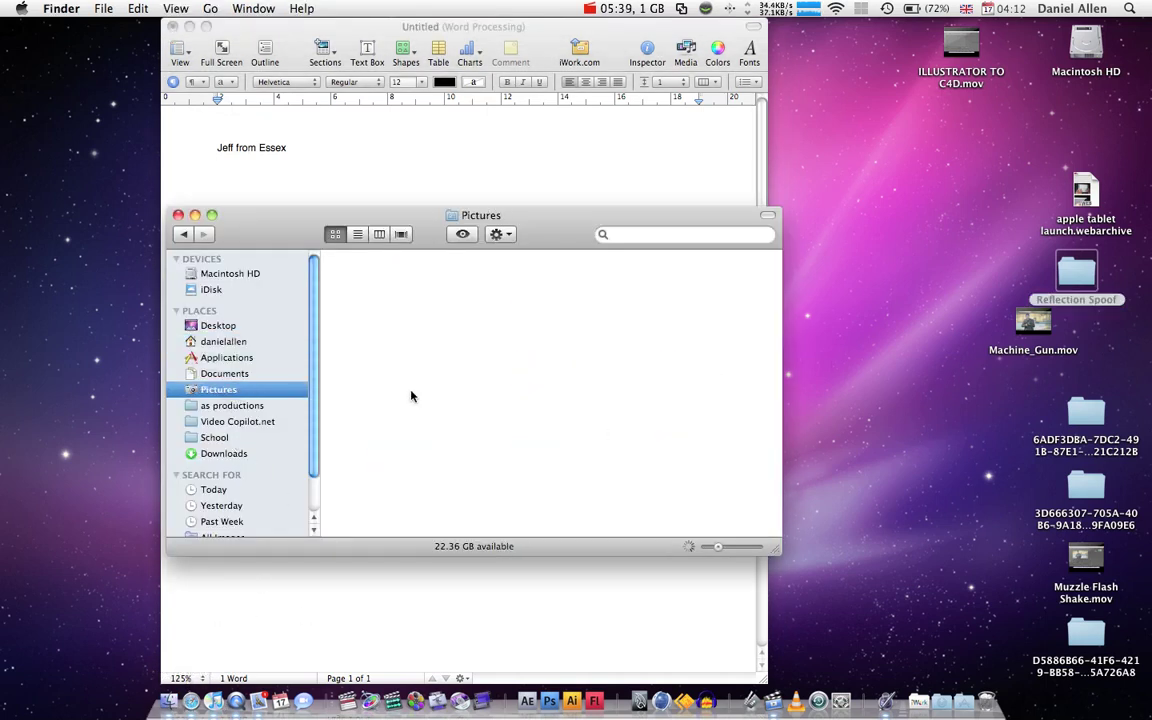
pyautogui.scroll(-2, 430, 410)
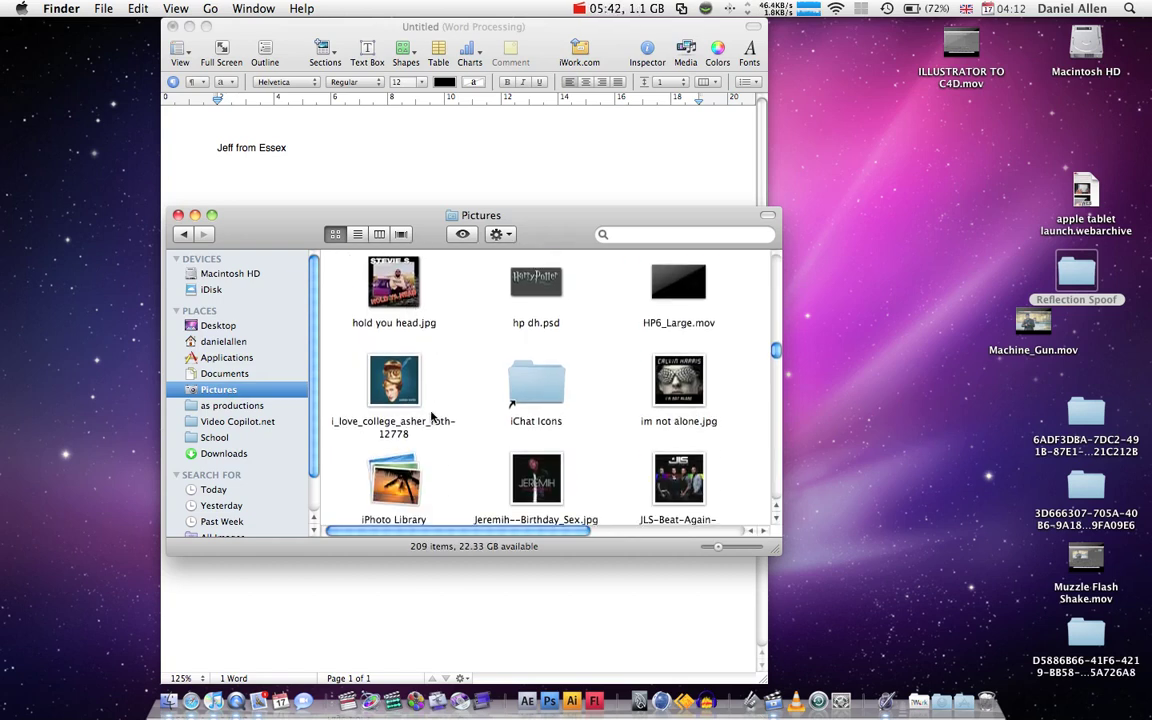
pyautogui.scroll(-3, 431, 417)
pyautogui.scroll(-5, 520, 400)
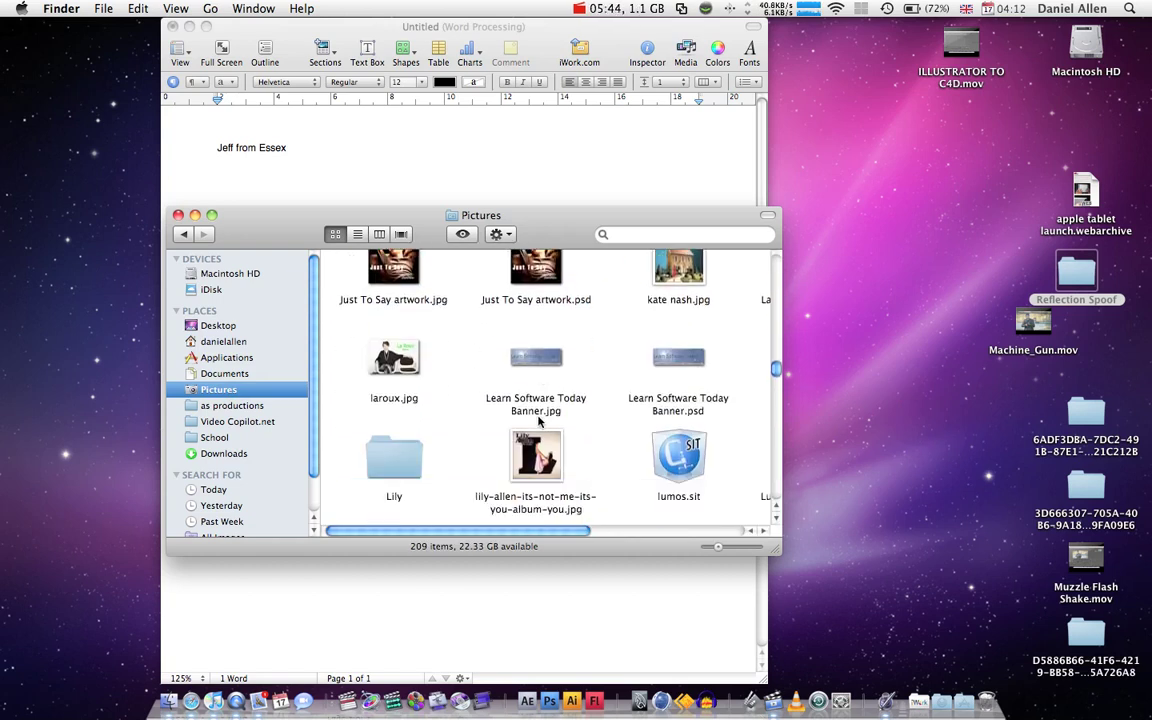
pyautogui.scroll(-2, 495, 405)
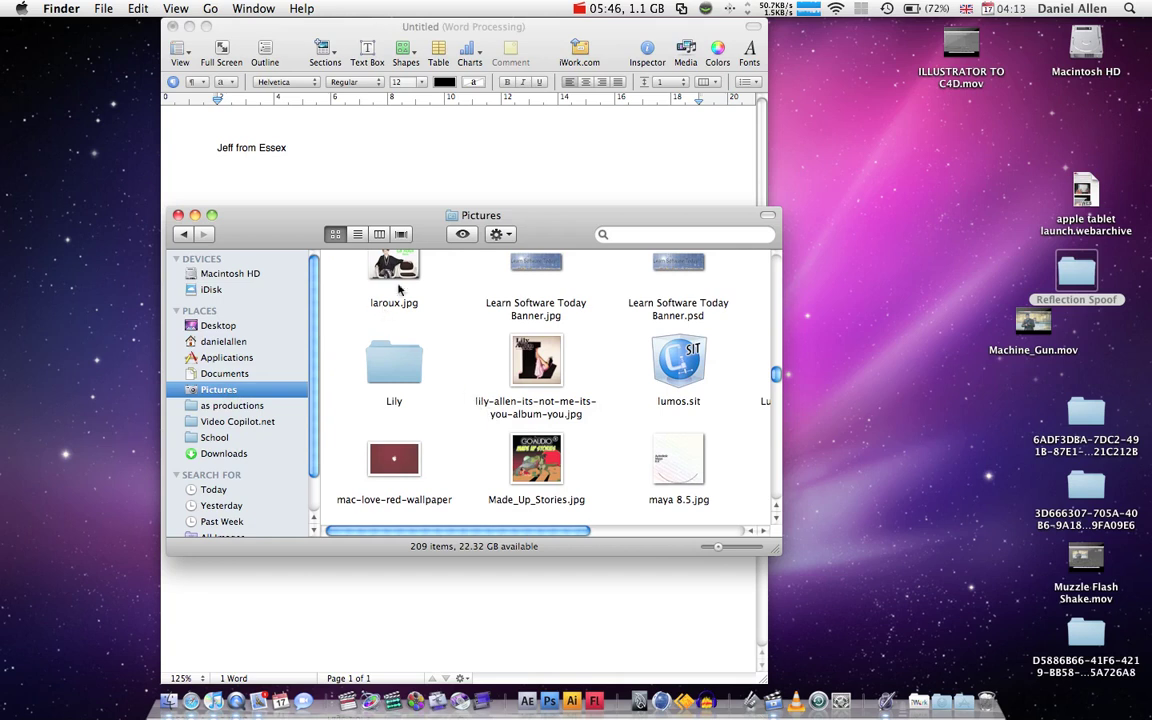
pyautogui.moveTo(392, 280); pyautogui.dragTo(480, 489)
# Step: Mask the placed La Roux picture with a rectangle shape
pyautogui.scroll(-3, 440, 265)
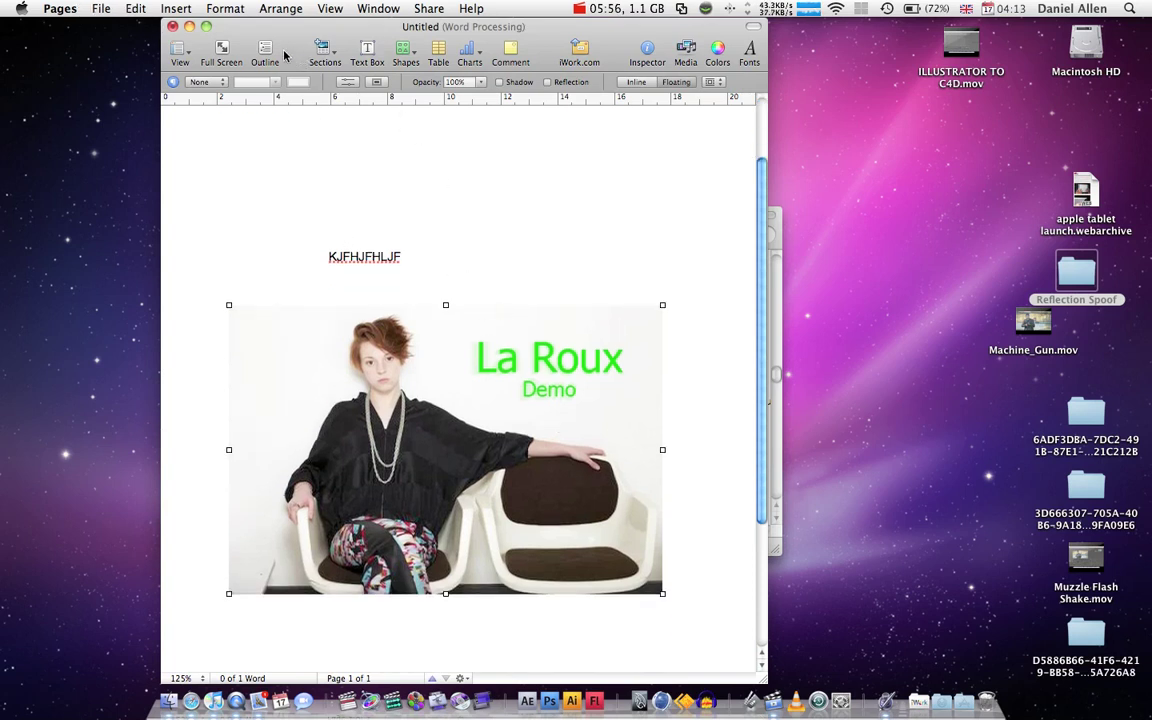
pyautogui.click(224, 8)
pyautogui.moveTo(267, 77)
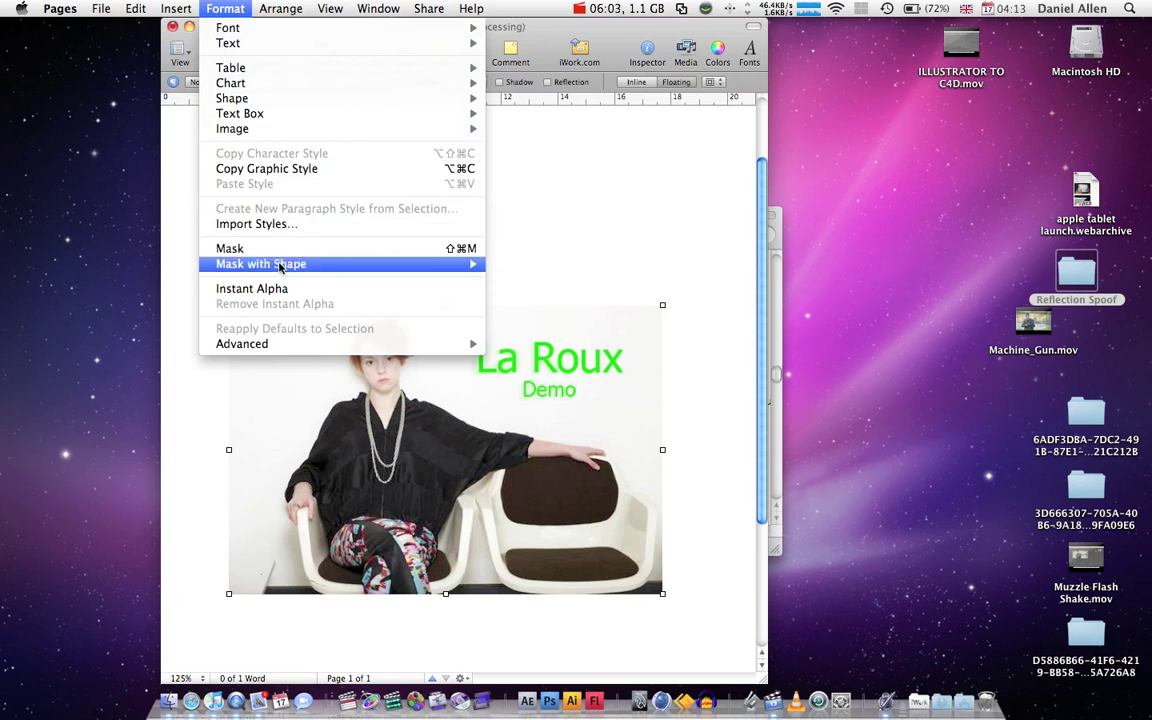
pyautogui.moveTo(283, 264)
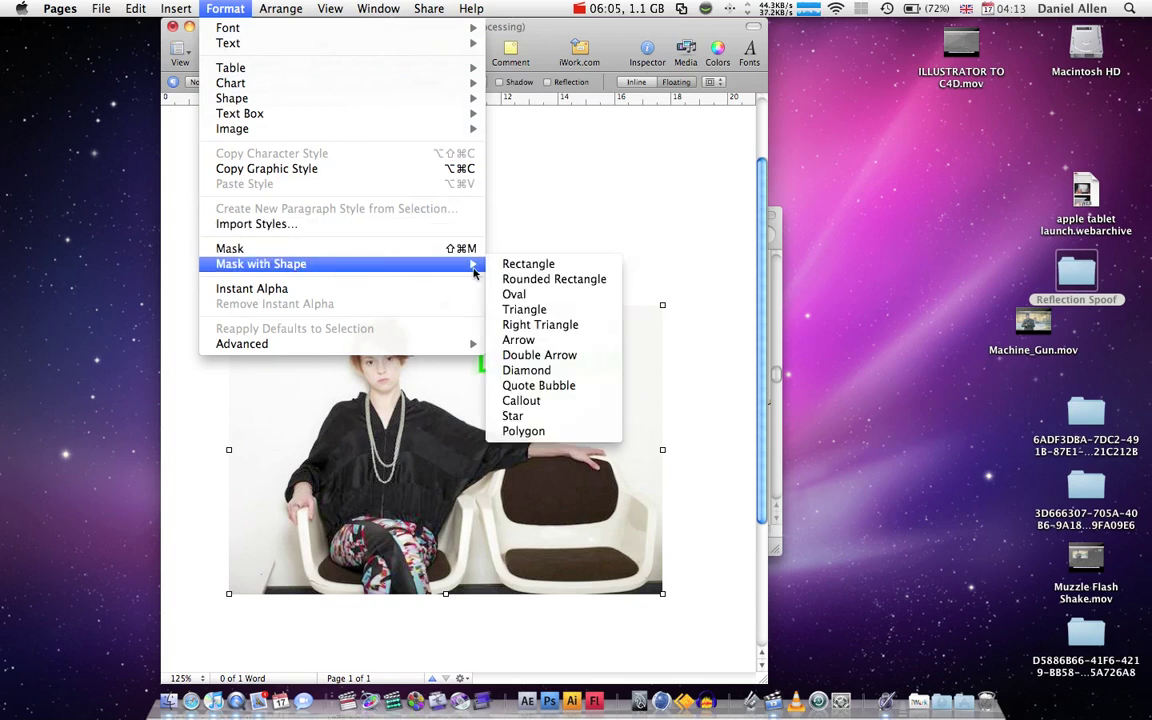
pyautogui.click(507, 262)
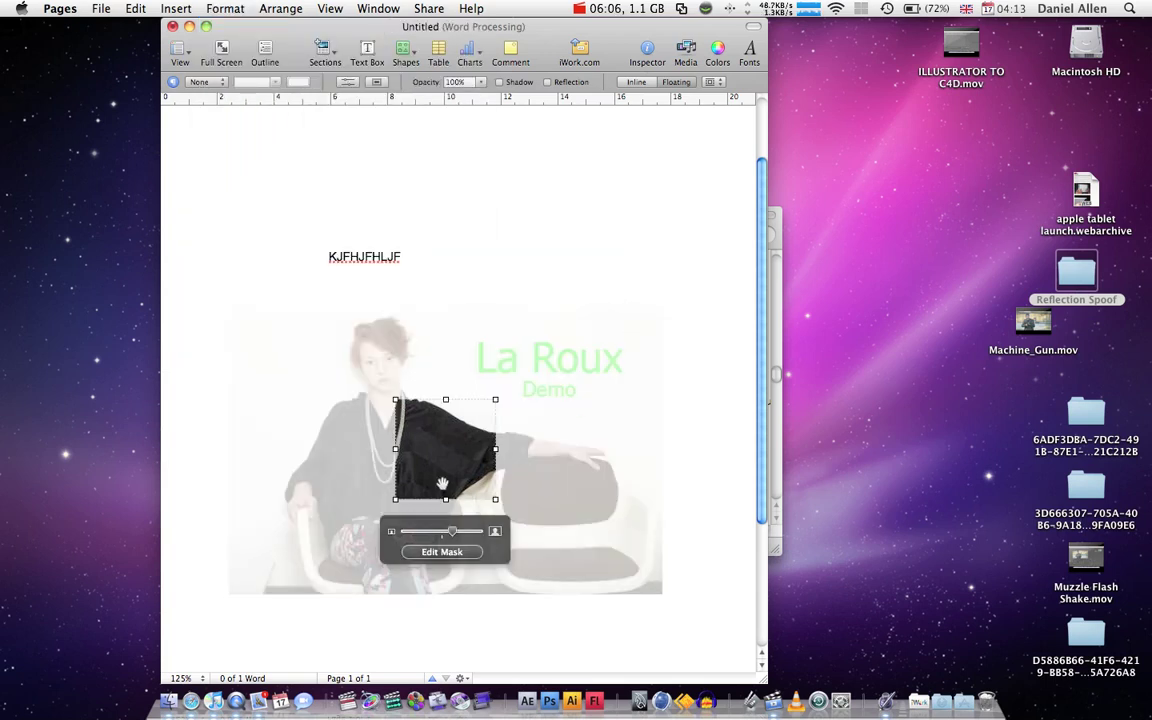
# Step: Reposition the picture and enlarge its mask to frame only the seated woman and her chair, and finish mask editing
pyautogui.moveTo(462, 507)
pyautogui.mouseDown()
pyautogui.moveTo(395, 445)
pyautogui.moveTo(475, 520)
pyautogui.mouseUp()
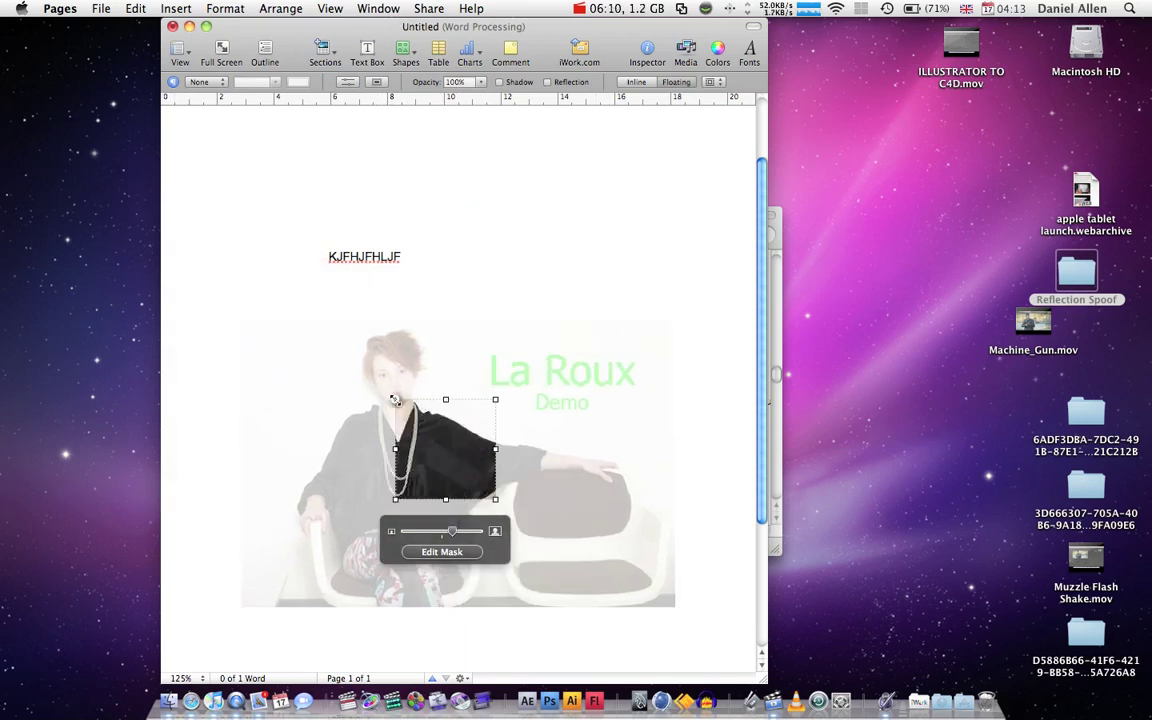
pyautogui.moveTo(395, 400); pyautogui.dragTo(298, 325)
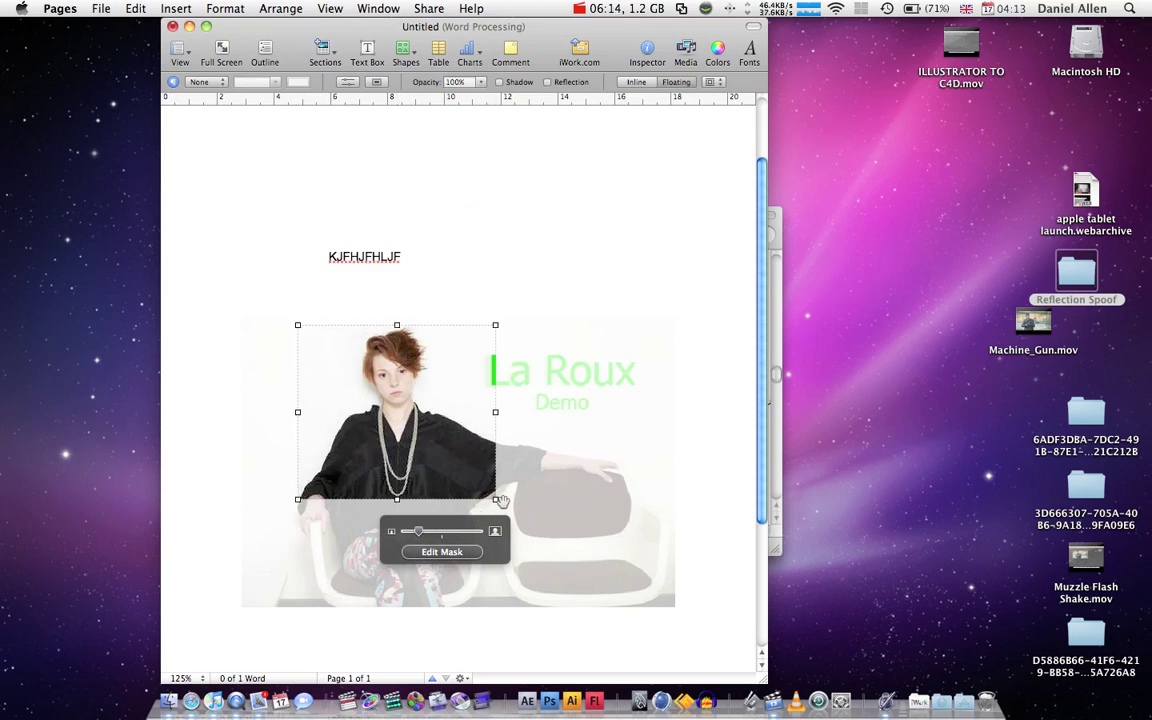
pyautogui.moveTo(496, 499); pyautogui.dragTo(484, 605)
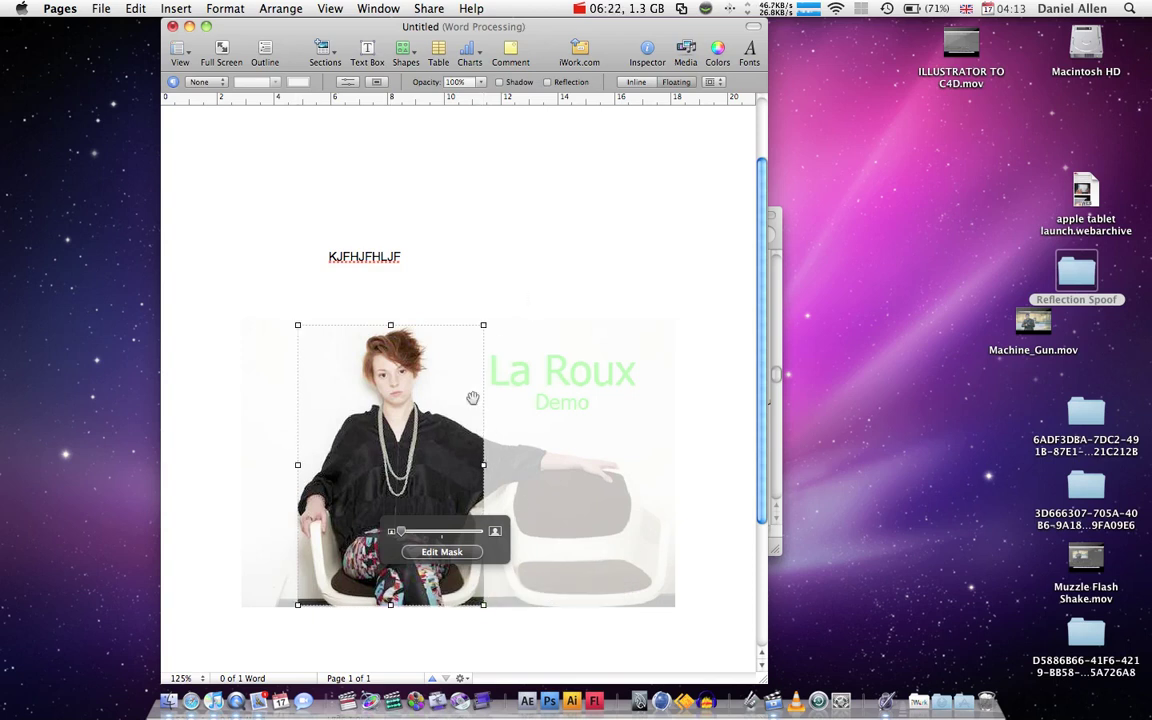
pyautogui.click(506, 292)
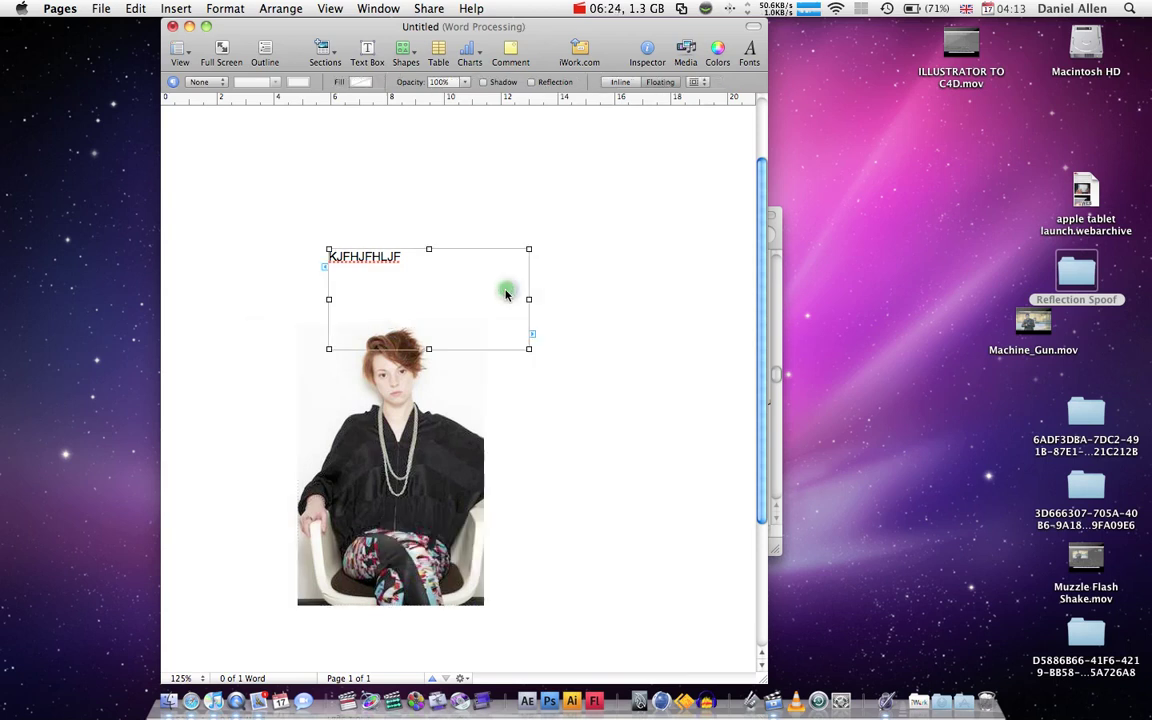
# Step: Move the masked picture up and to the right of the text box, and look over the object arrangement commands
pyautogui.click(540, 375)
pyautogui.click(435, 432)
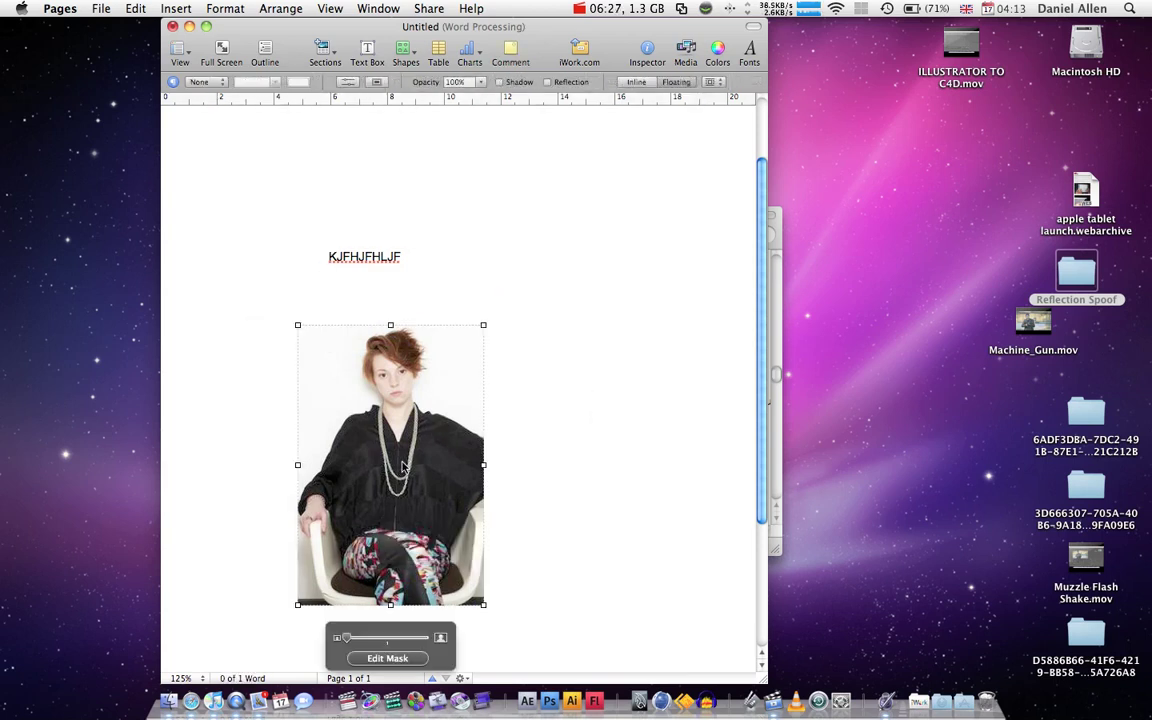
pyautogui.moveTo(375, 415); pyautogui.dragTo(591, 261)
pyautogui.scroll(2, 530, 296)
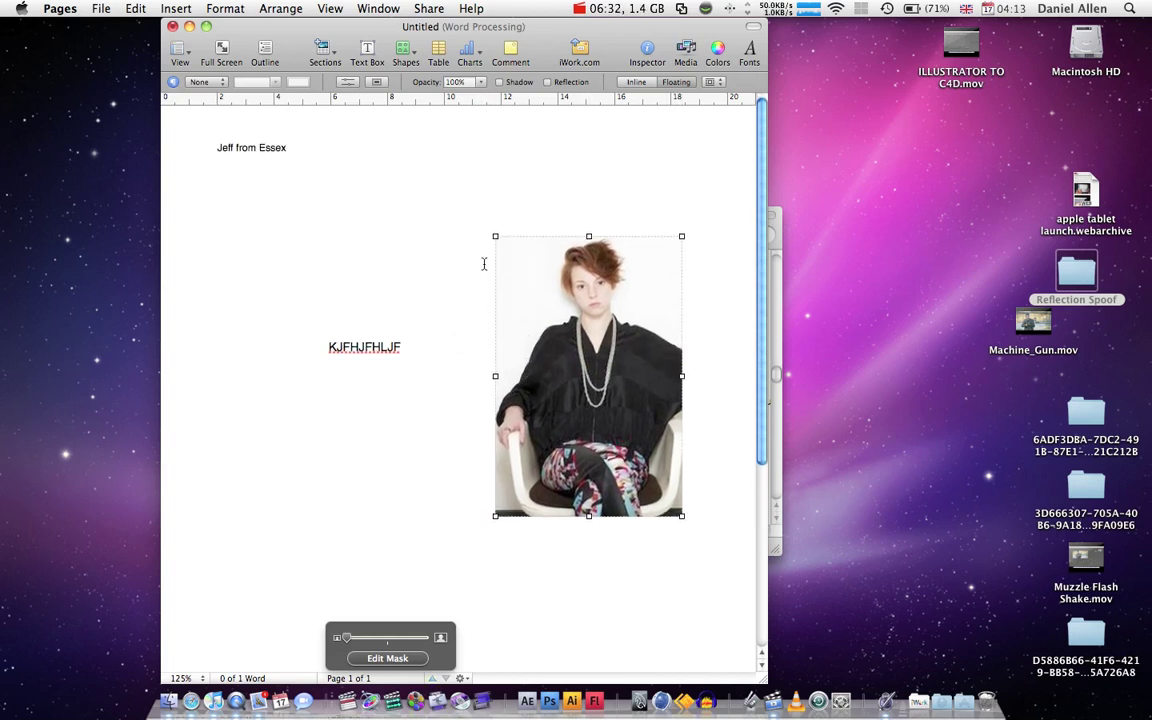
pyautogui.click(280, 9)
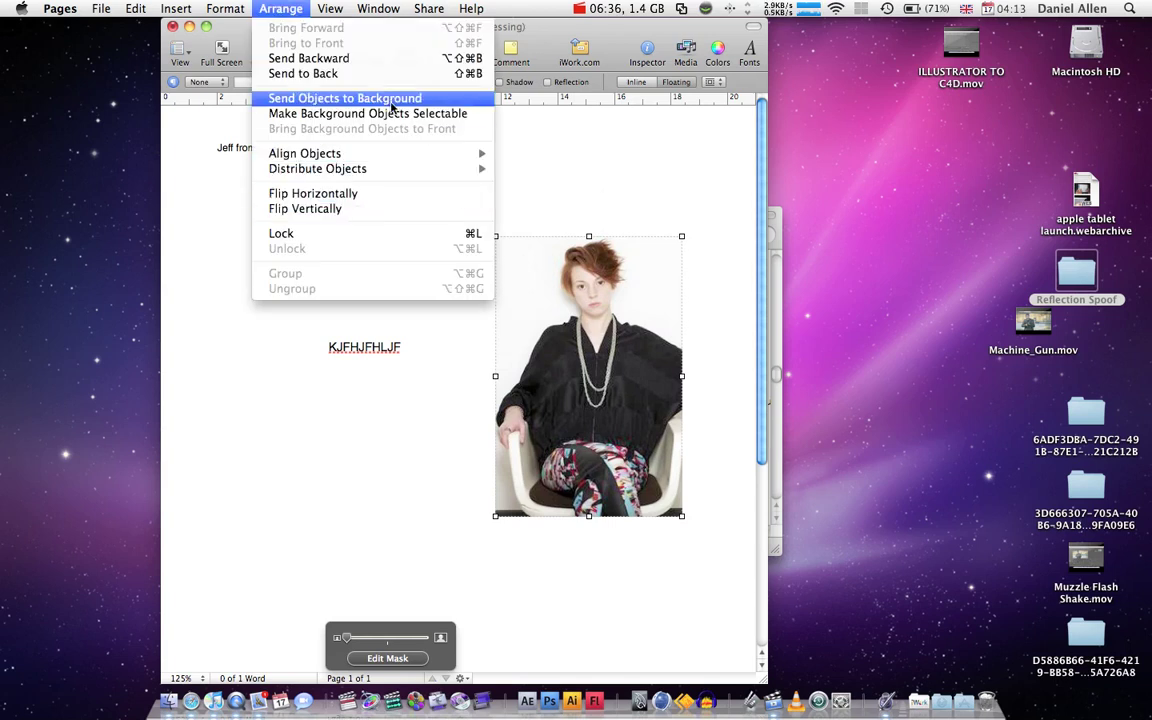
pyautogui.click(567, 154)
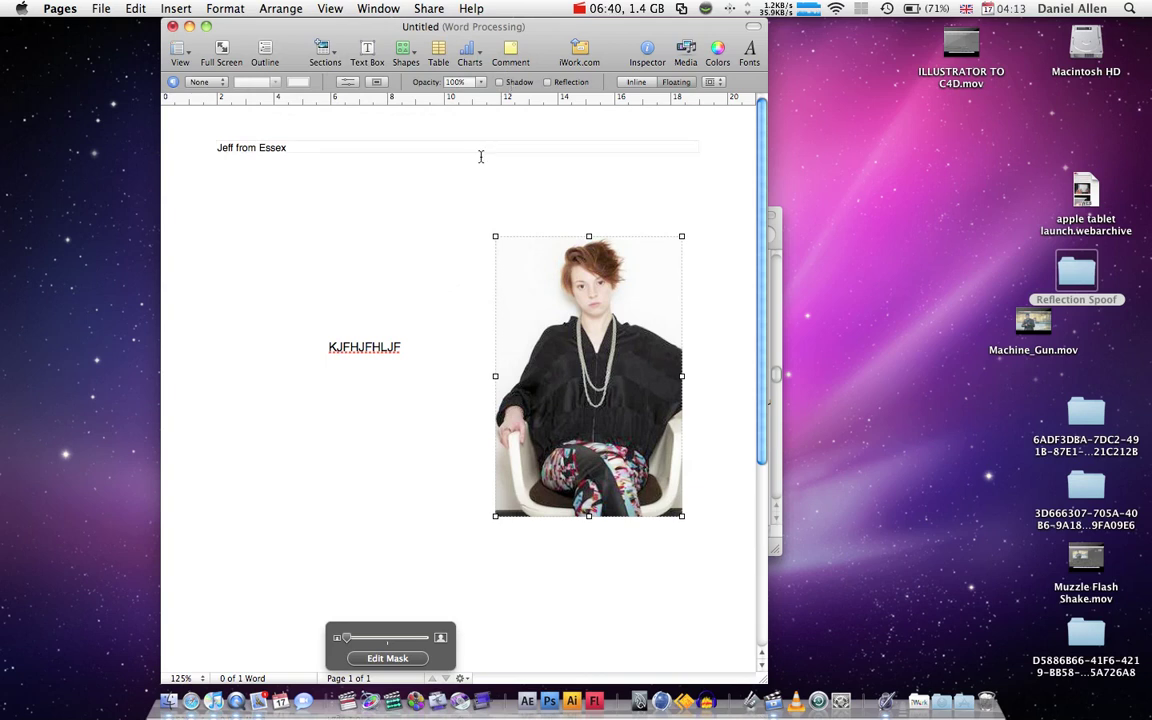
# Step: Attach a comment reading "This needs to be in English" to the text box containing KJFHJFHLJF
pyautogui.click(398, 200)
pyautogui.click(395, 355)
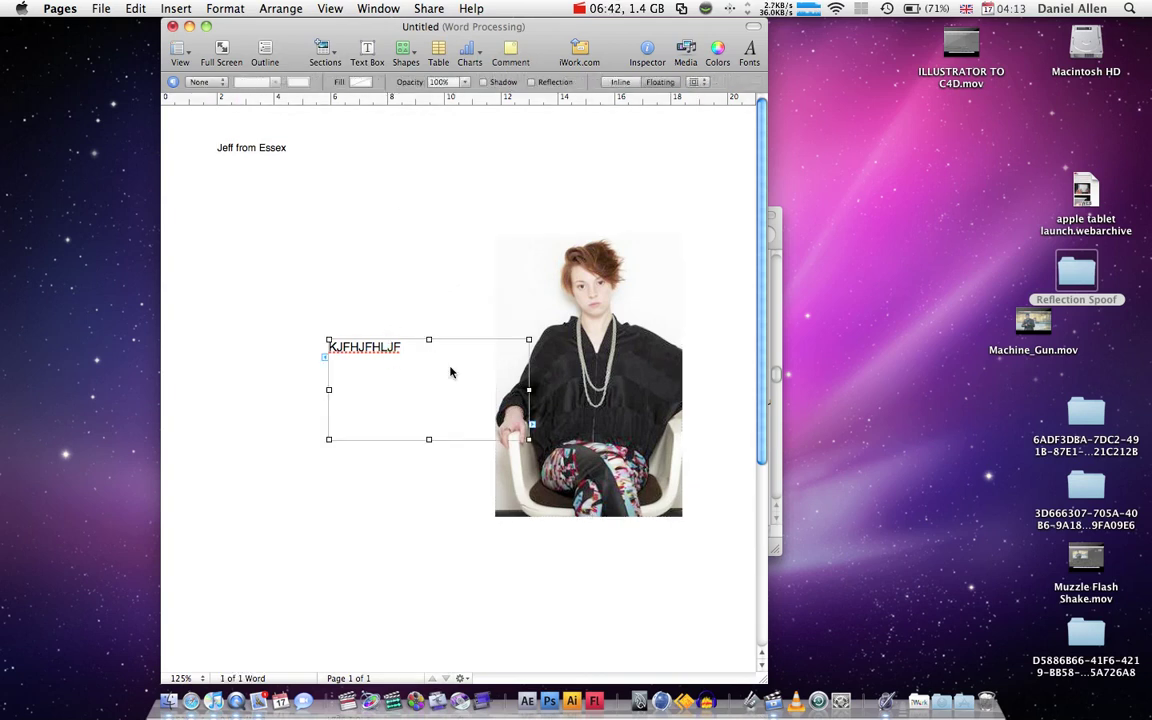
pyautogui.click(338, 207)
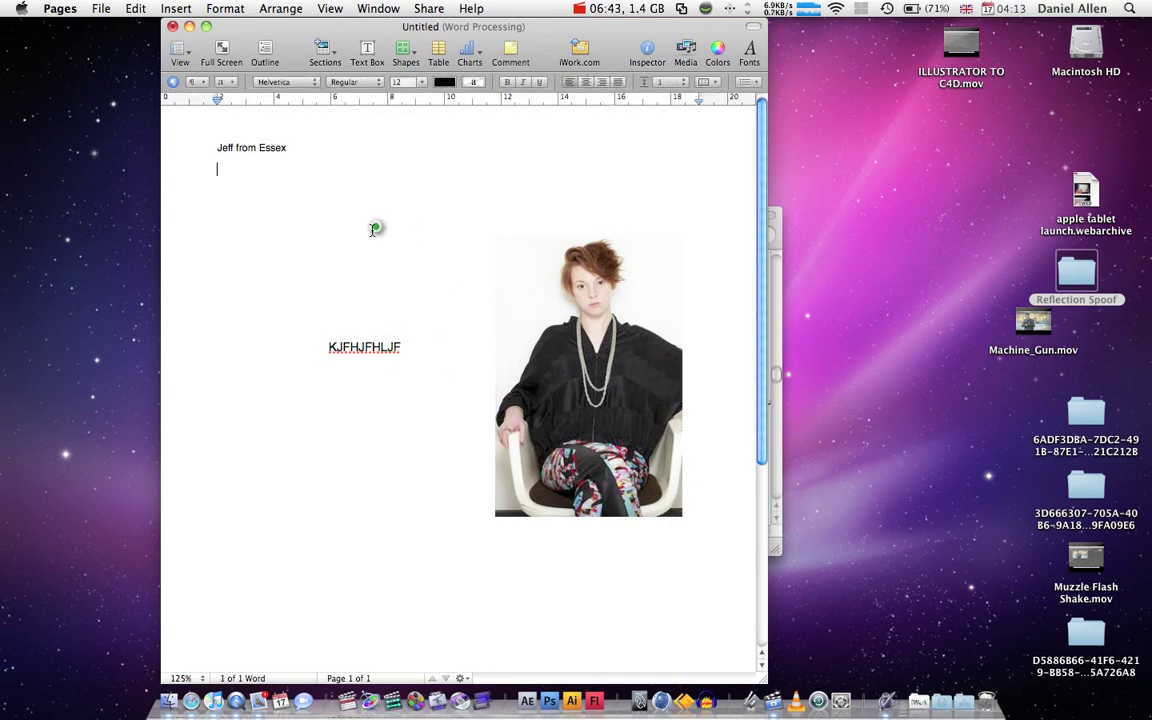
pyautogui.click(514, 52)
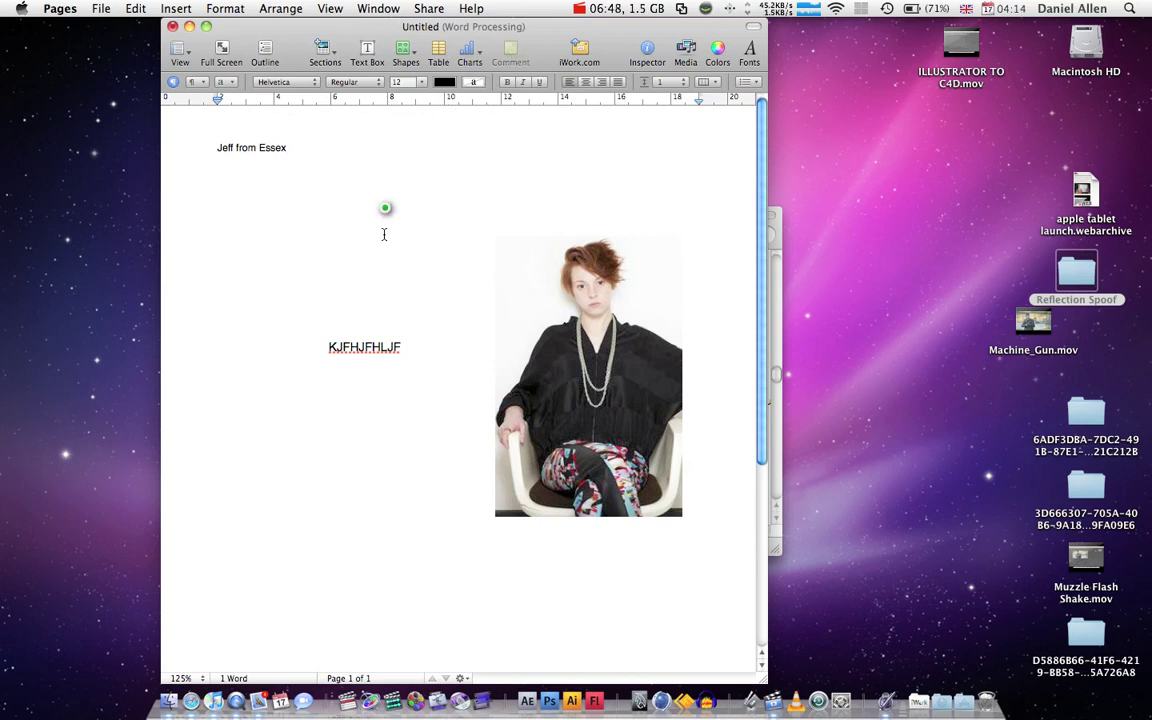
pyautogui.click(384, 358)
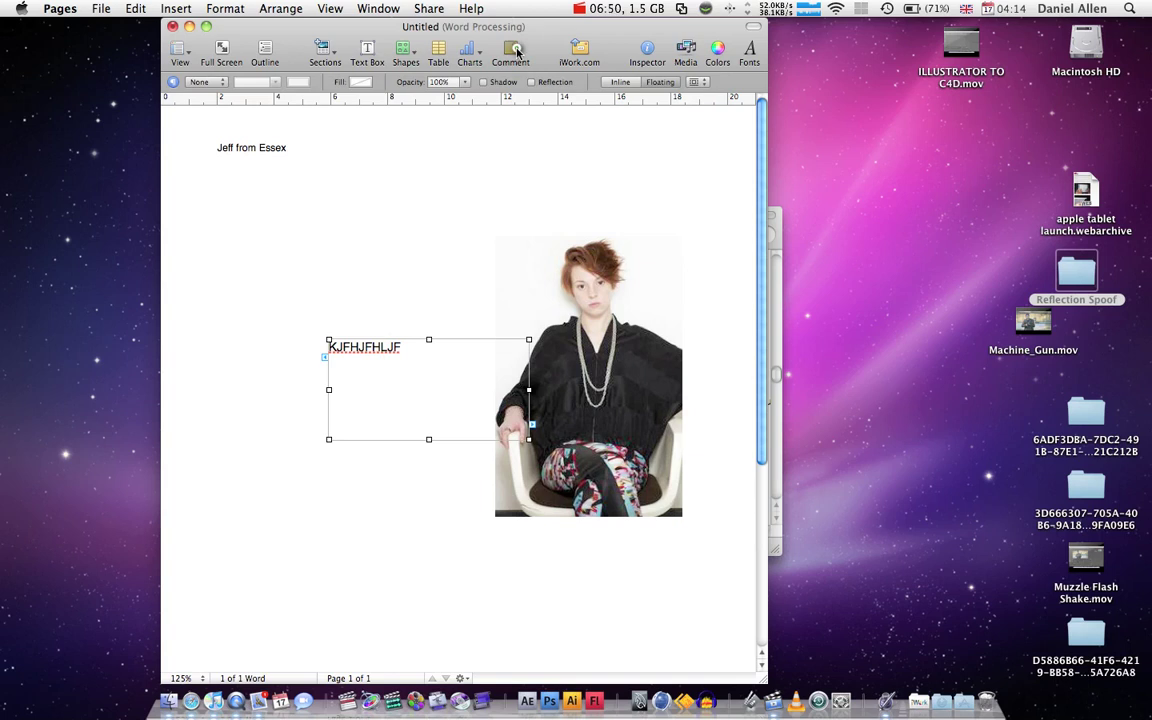
pyautogui.click(512, 52)
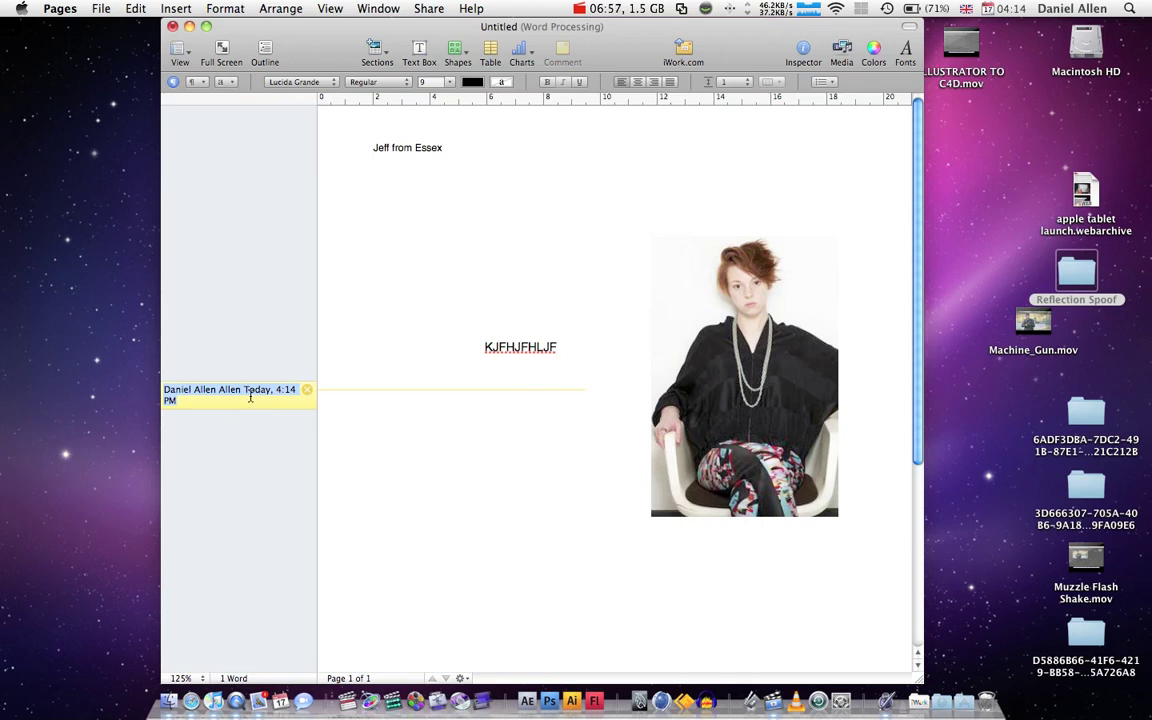
pyautogui.press('Right')
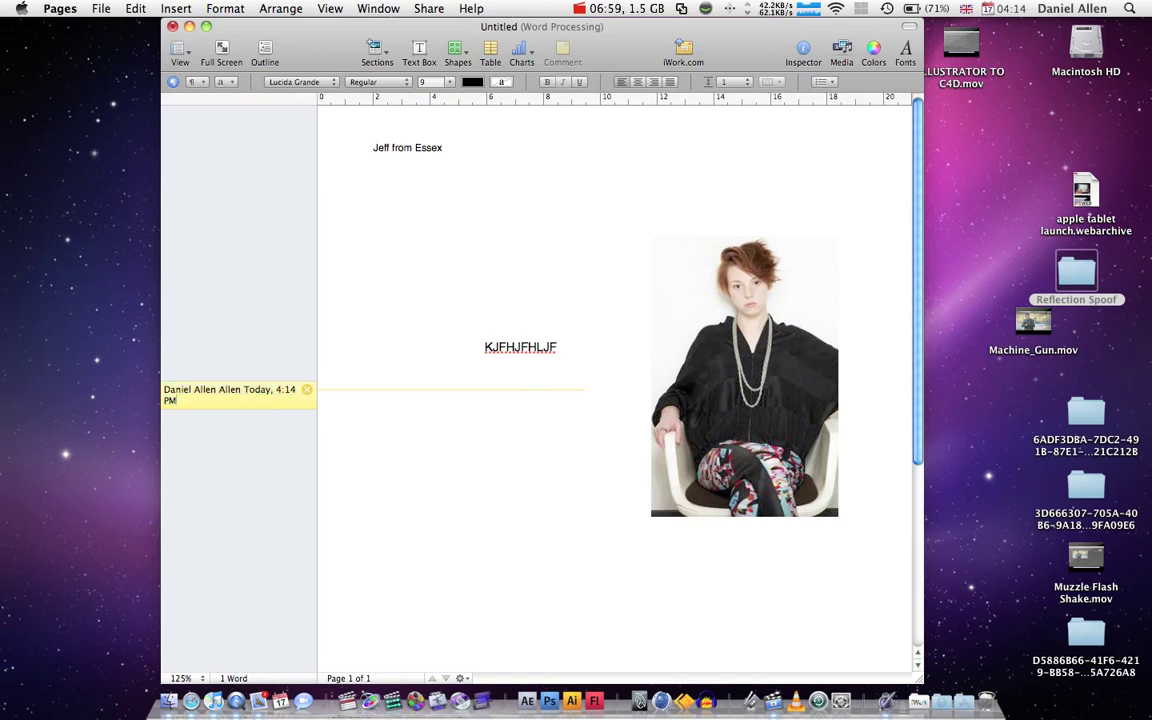
pyautogui.write('This needs to be in E')
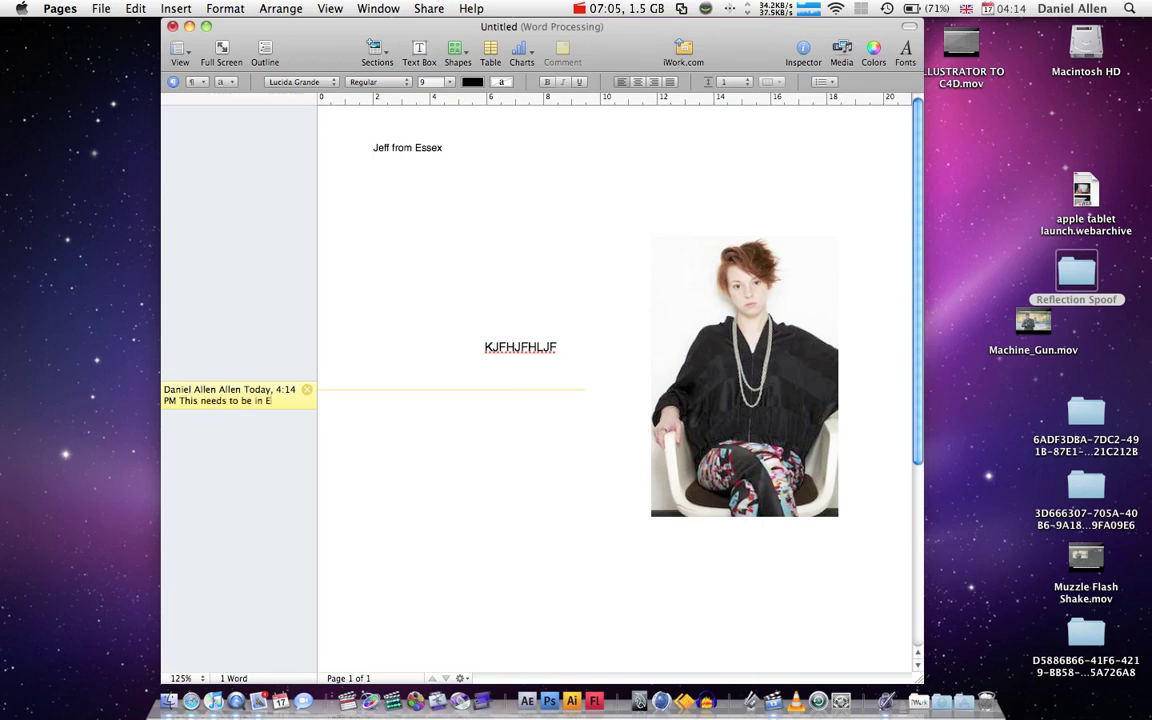
pyautogui.write('nglish')
pyautogui.click(516, 362)
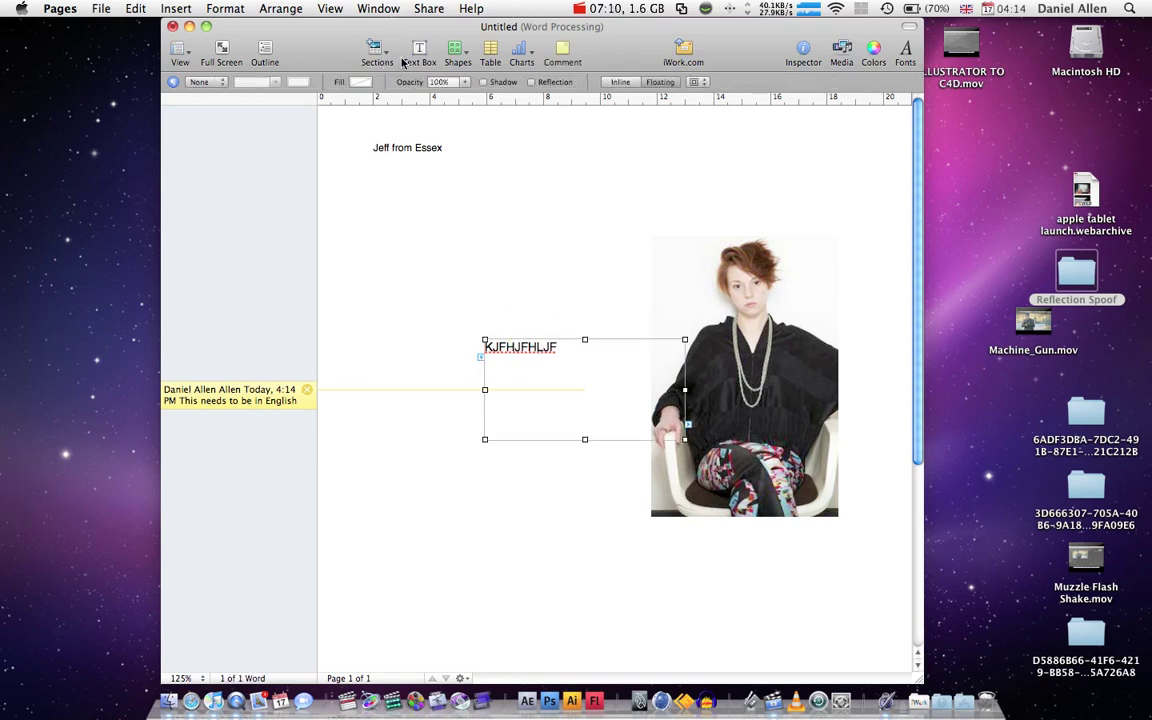
pyautogui.click(522, 231)
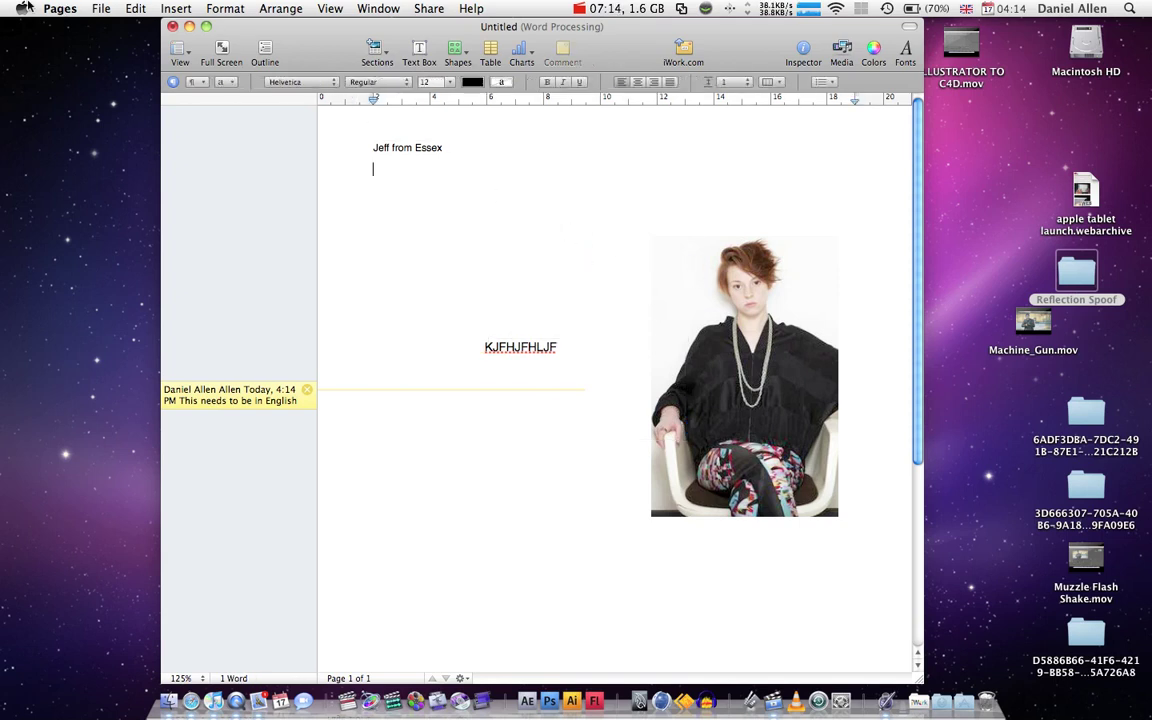
# Step: Create a new document from the Loft for Rent Flyer page layout template and look over its page
pyautogui.press('super+n')
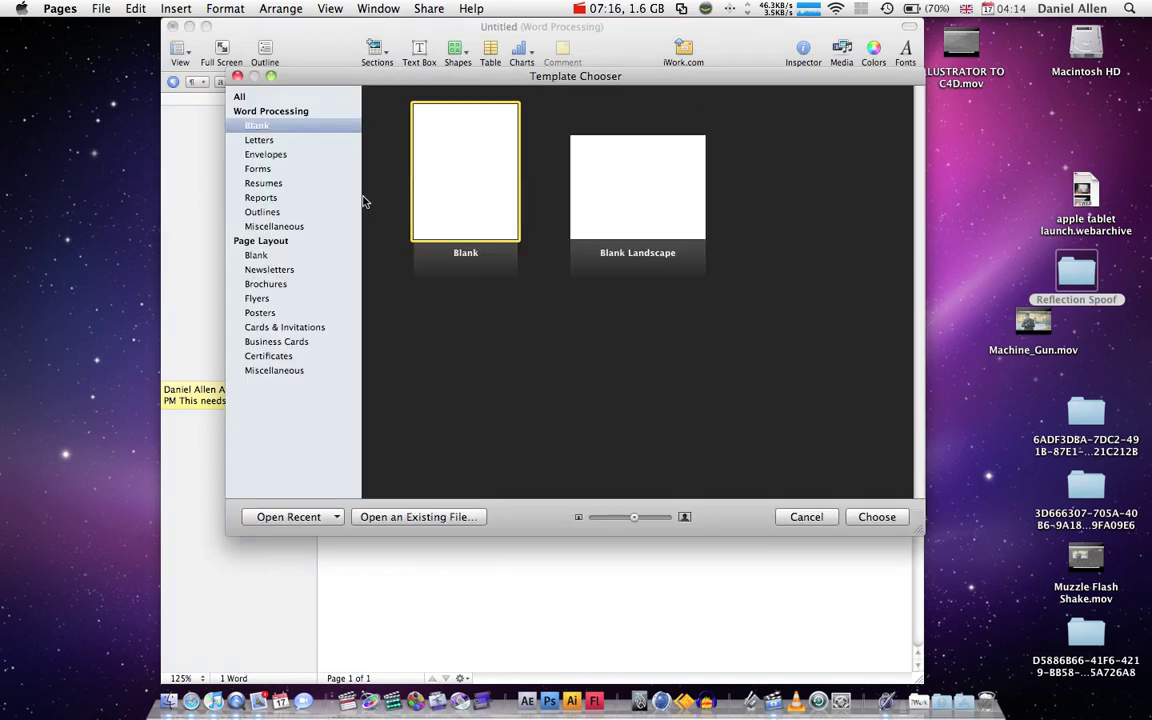
pyautogui.click(265, 154)
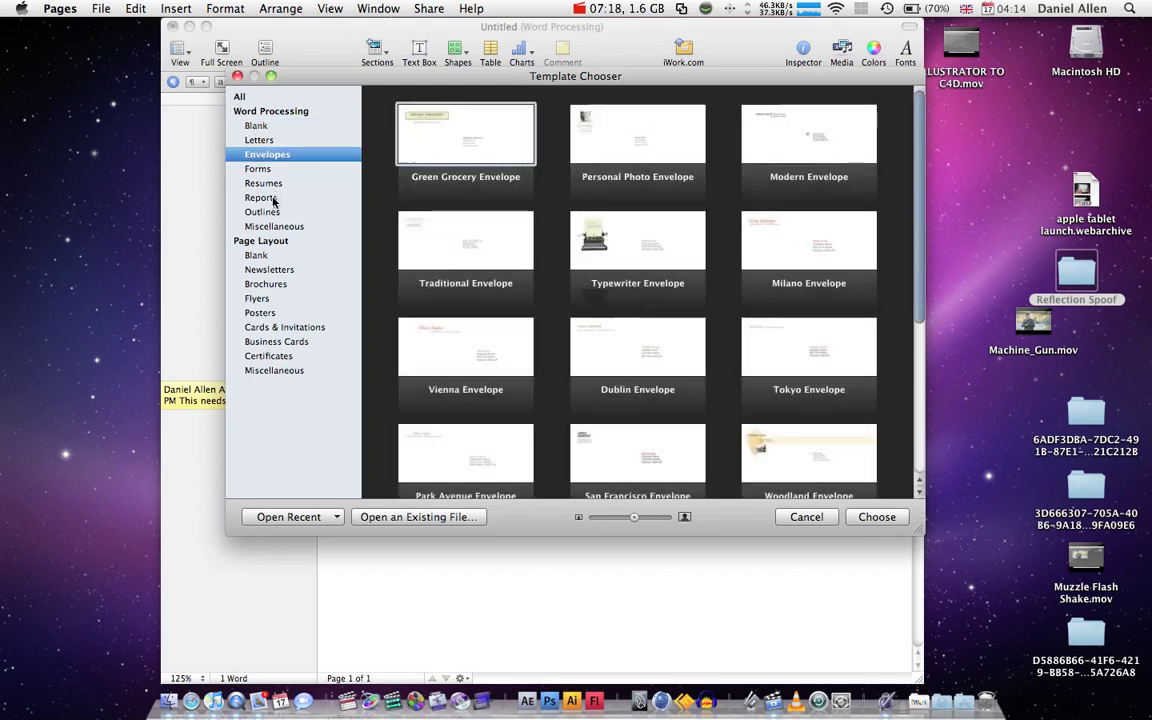
pyautogui.click(261, 197)
pyautogui.click(268, 257)
pyautogui.click(272, 299)
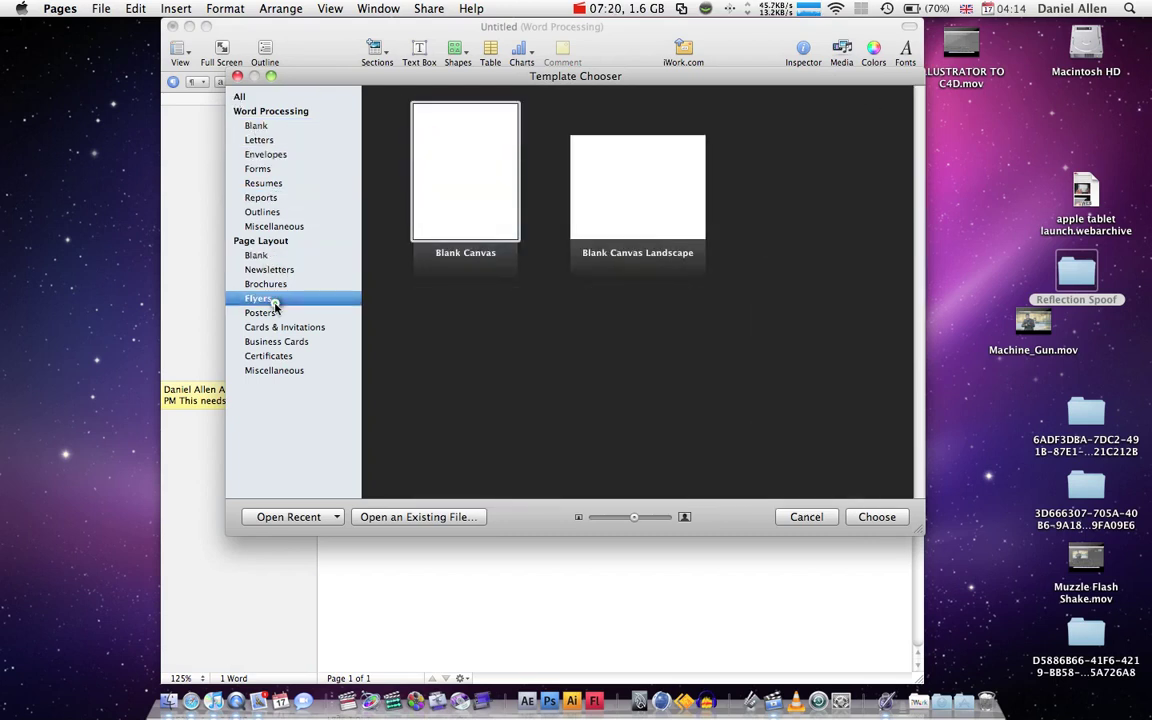
pyautogui.click(490, 183)
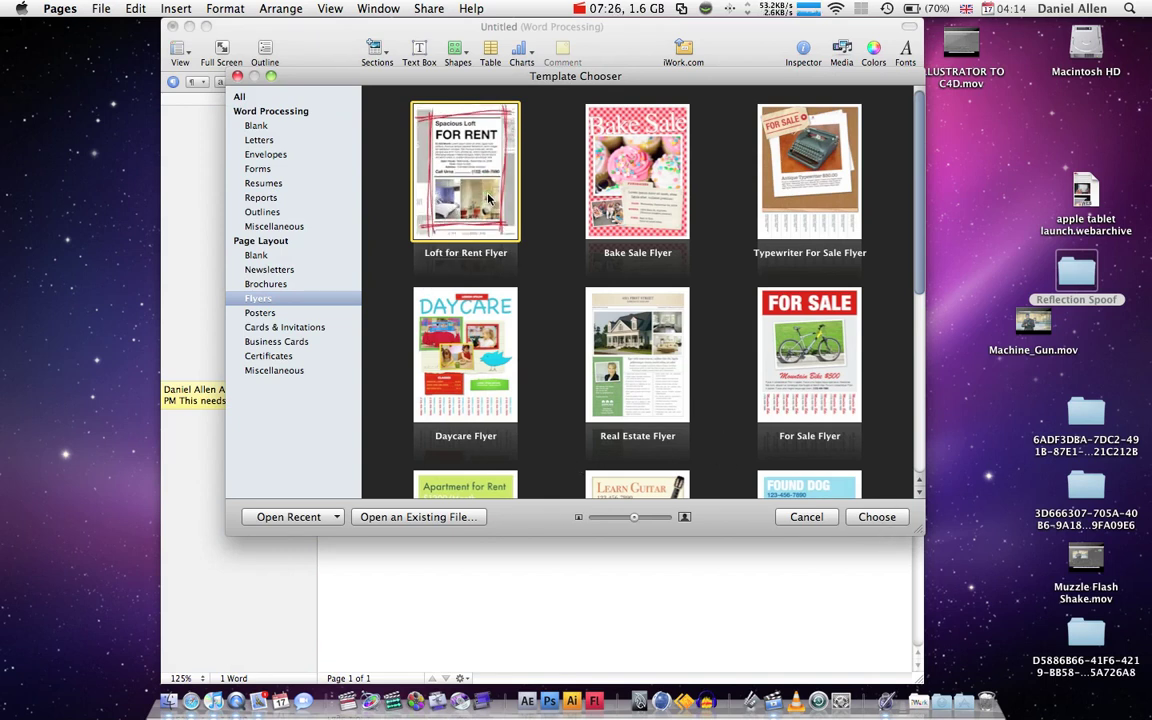
pyautogui.click(877, 517)
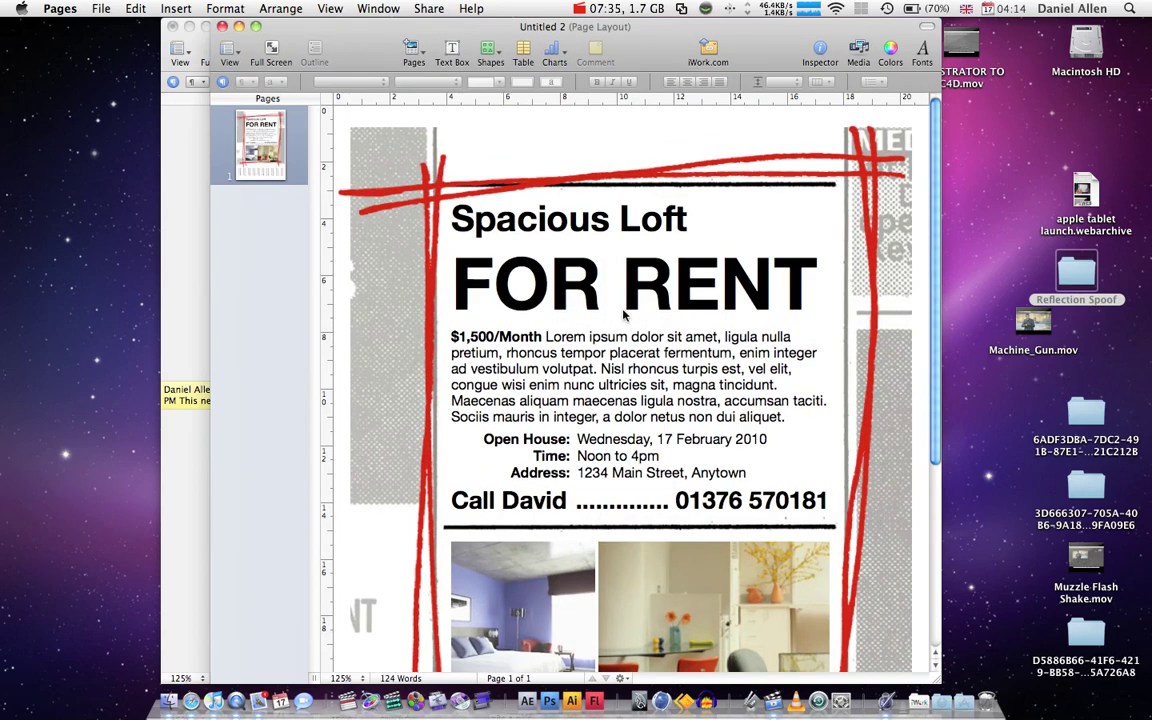
pyautogui.scroll(-3, 553, 305)
pyautogui.scroll(-5, 553, 305)
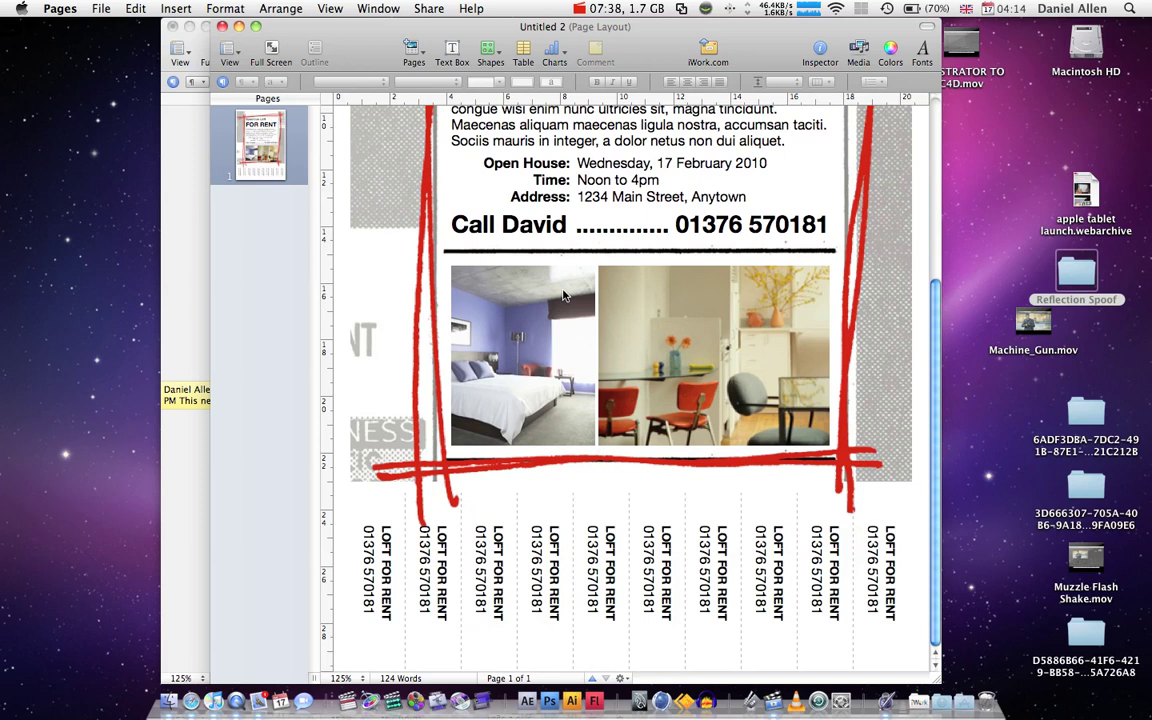
pyautogui.scroll(8, 563, 295)
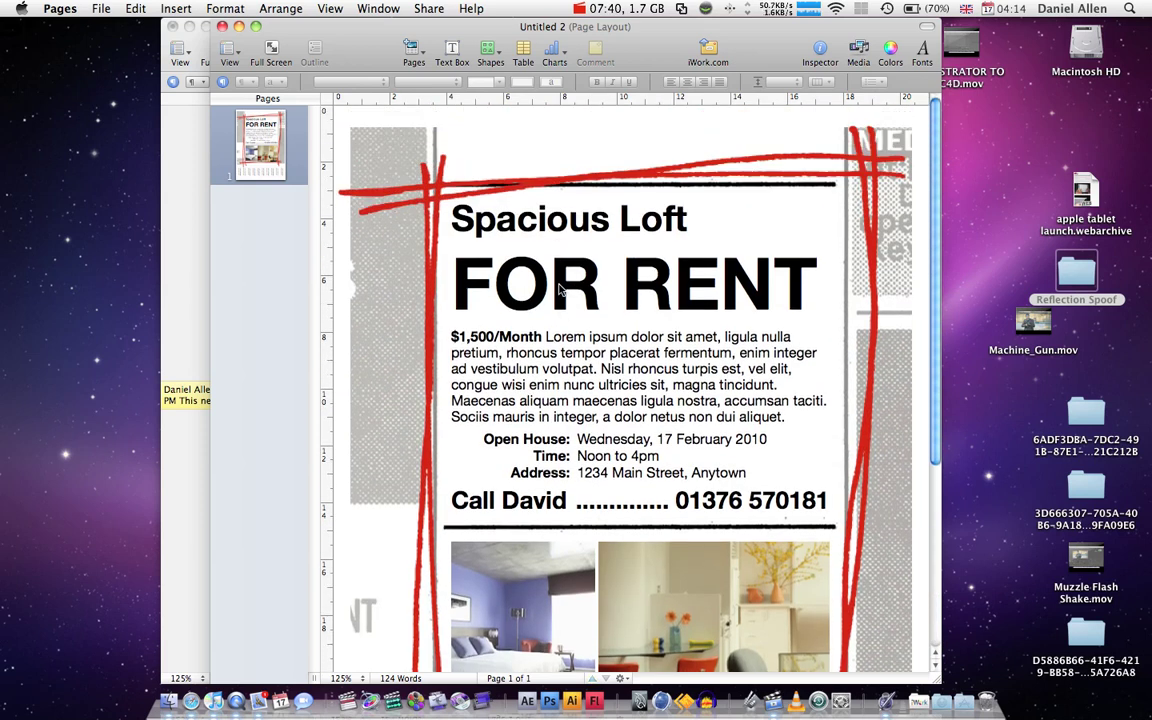
pyautogui.scroll(-8, 558, 291)
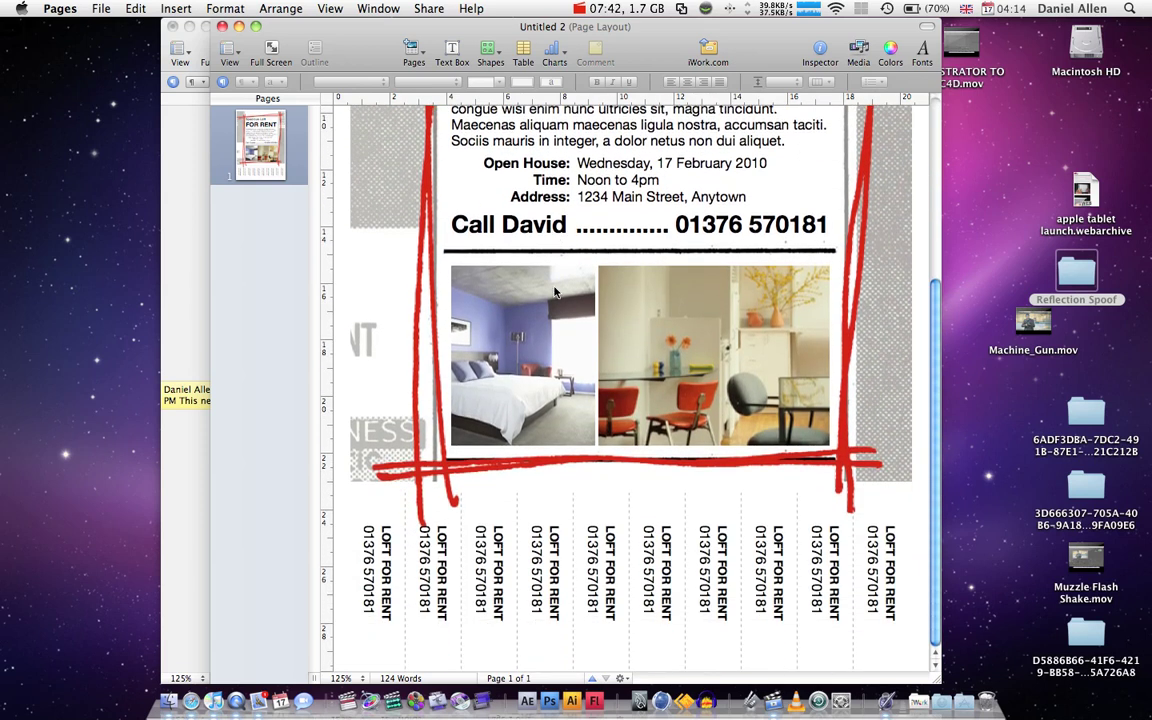
pyautogui.scroll(8, 556, 292)
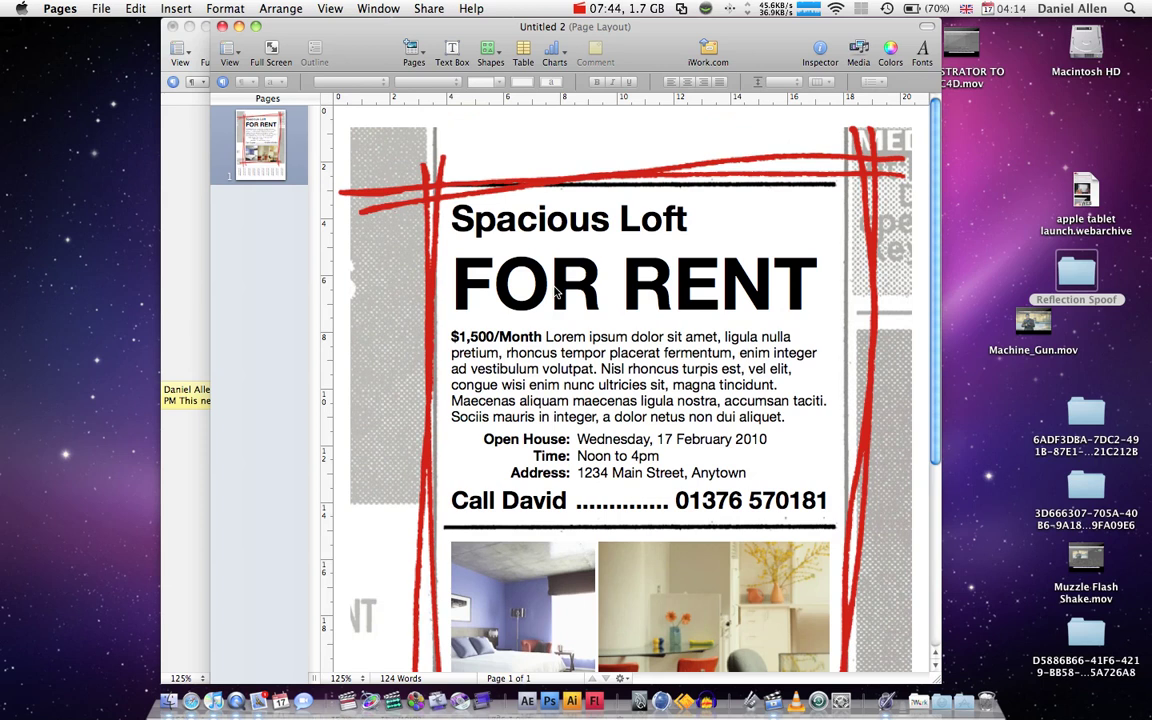
# Step: Replace the flyer heading "Spacious Loft" with "Spacious Foot"
pyautogui.doubleClick(556, 226)
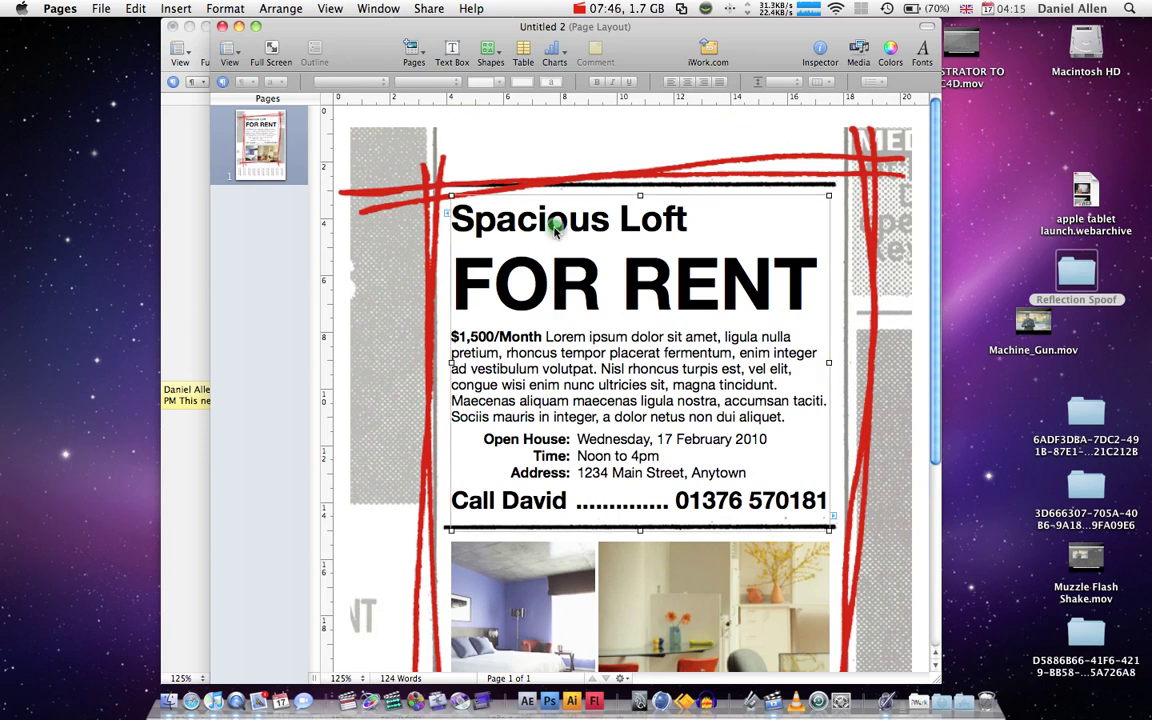
pyautogui.tripleClick(622, 289)
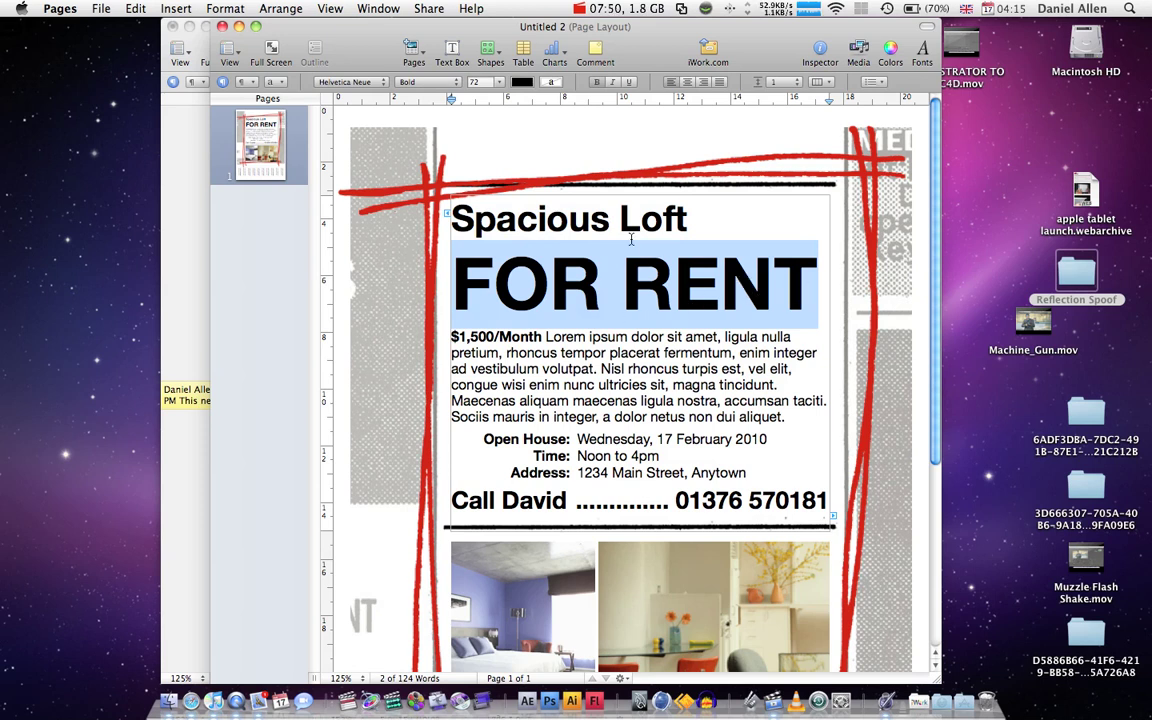
pyautogui.tripleClick(603, 214)
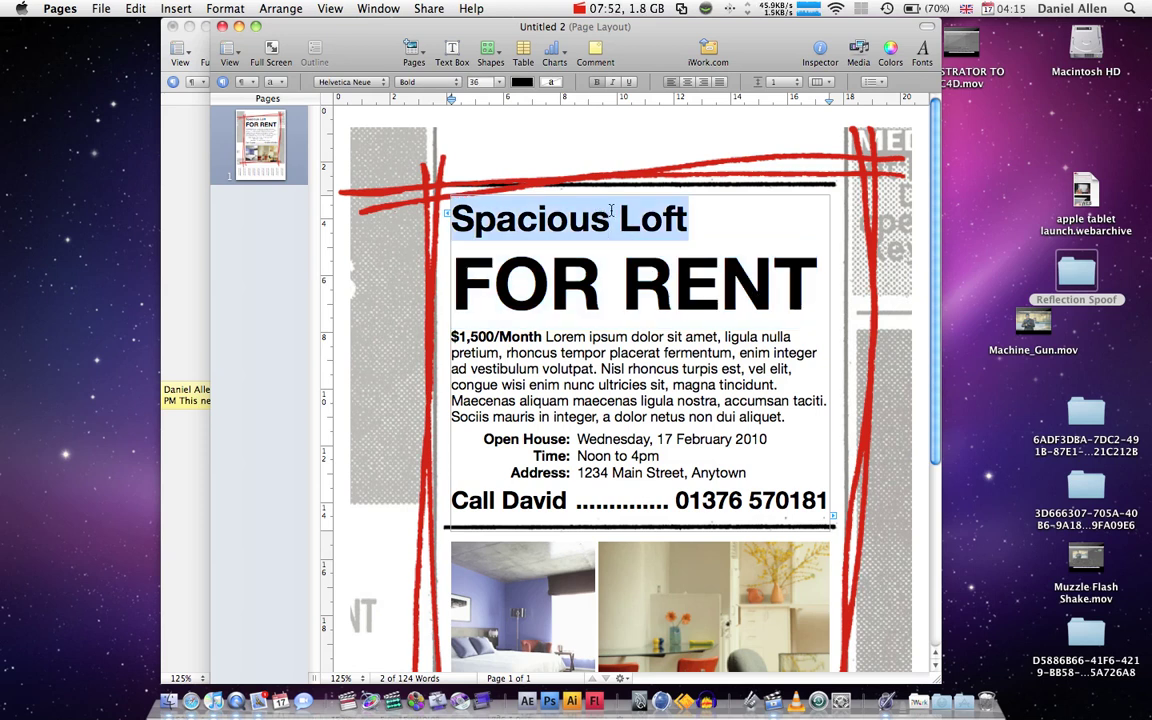
pyautogui.press('Right')
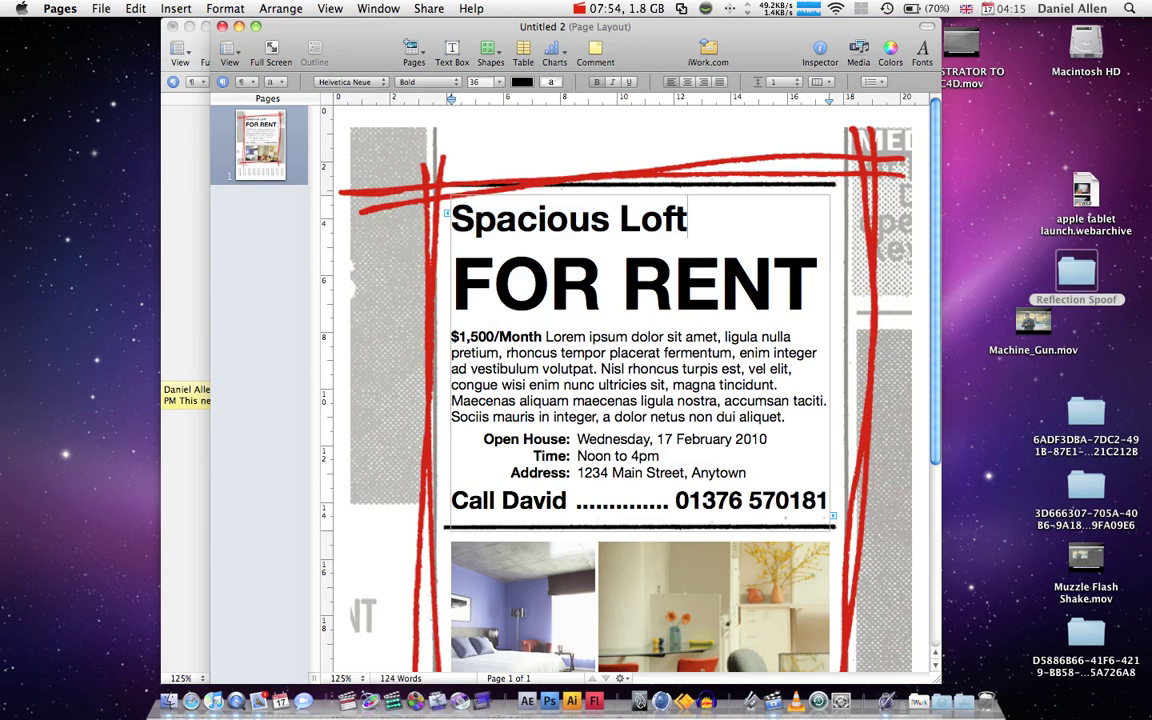
pyautogui.press('BackSpace')
pyautogui.press('BackSpace')
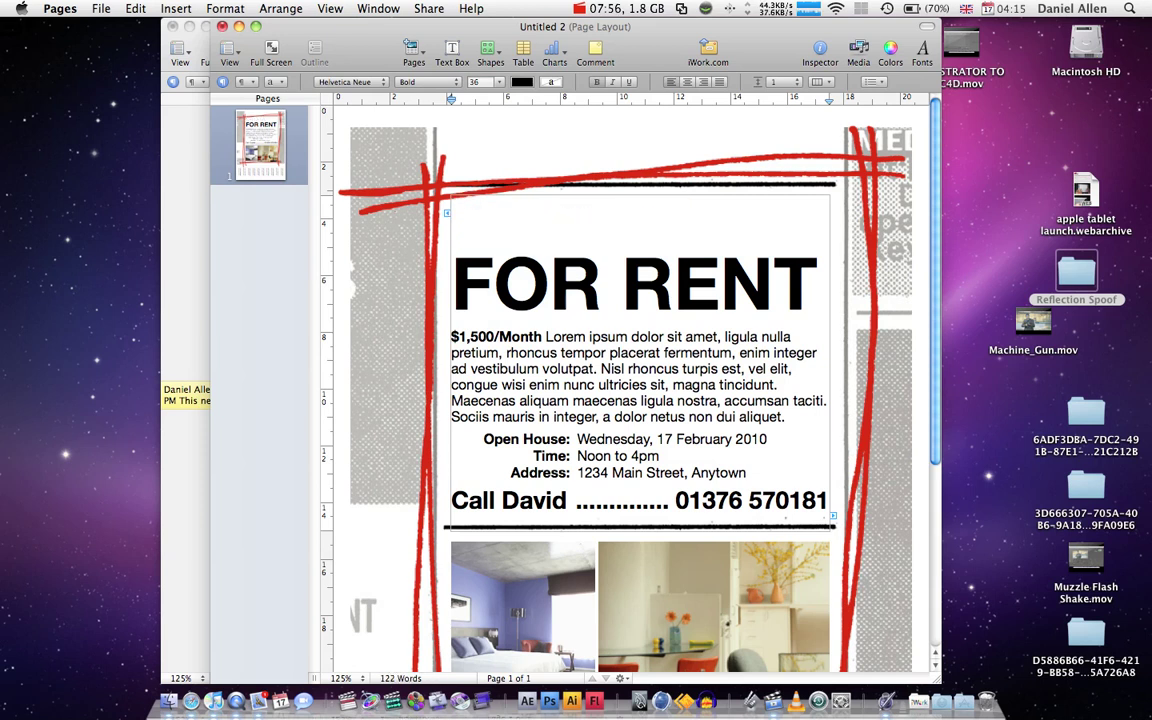
pyautogui.write('Spaciou')
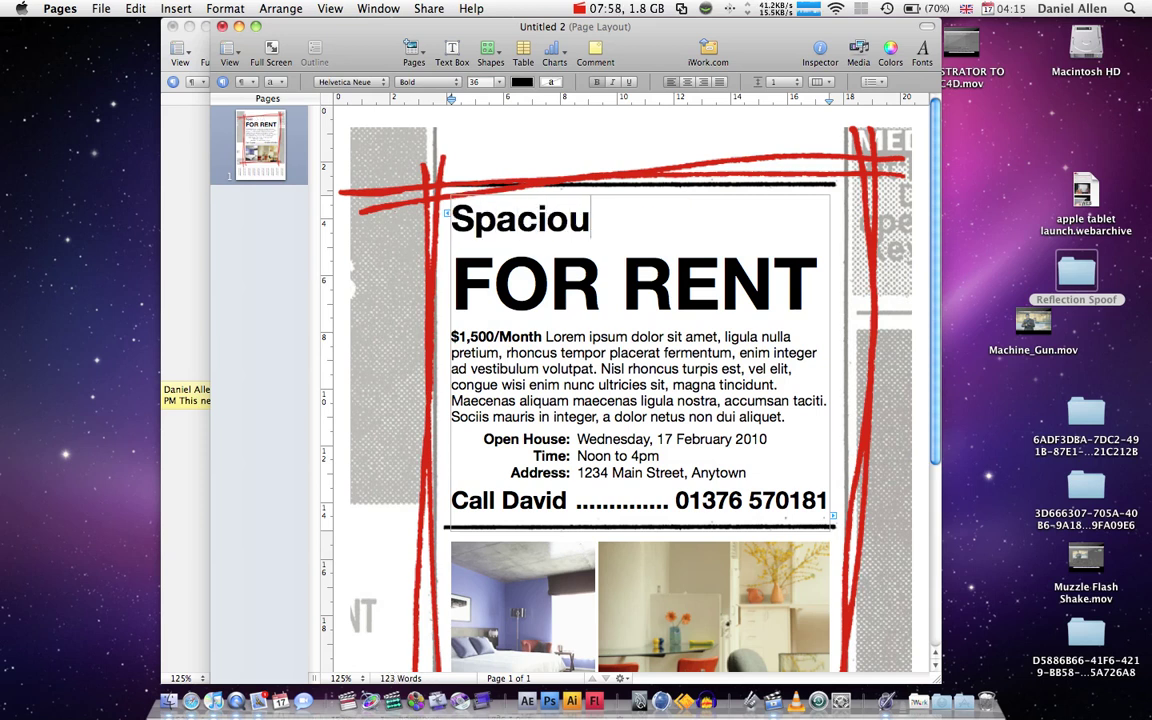
pyautogui.write('s Foot')
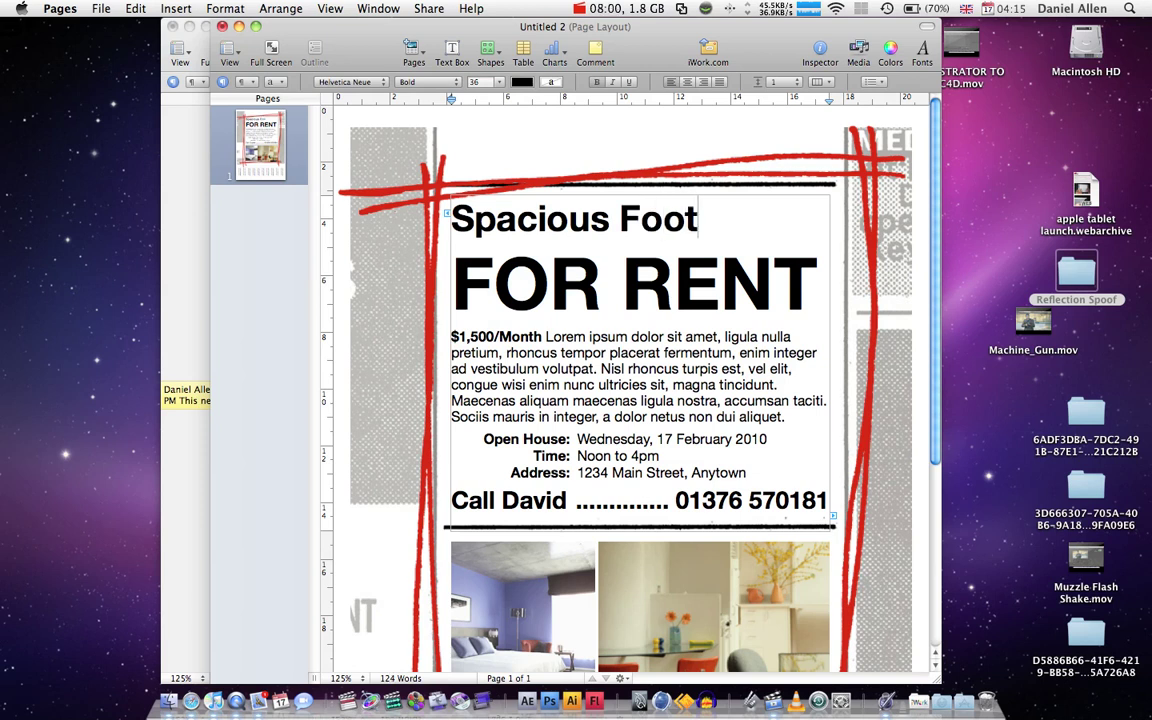
# Step: Replace the large "FOR RENT" headline with "NOW EDIBLE"
pyautogui.tripleClick(665, 285)
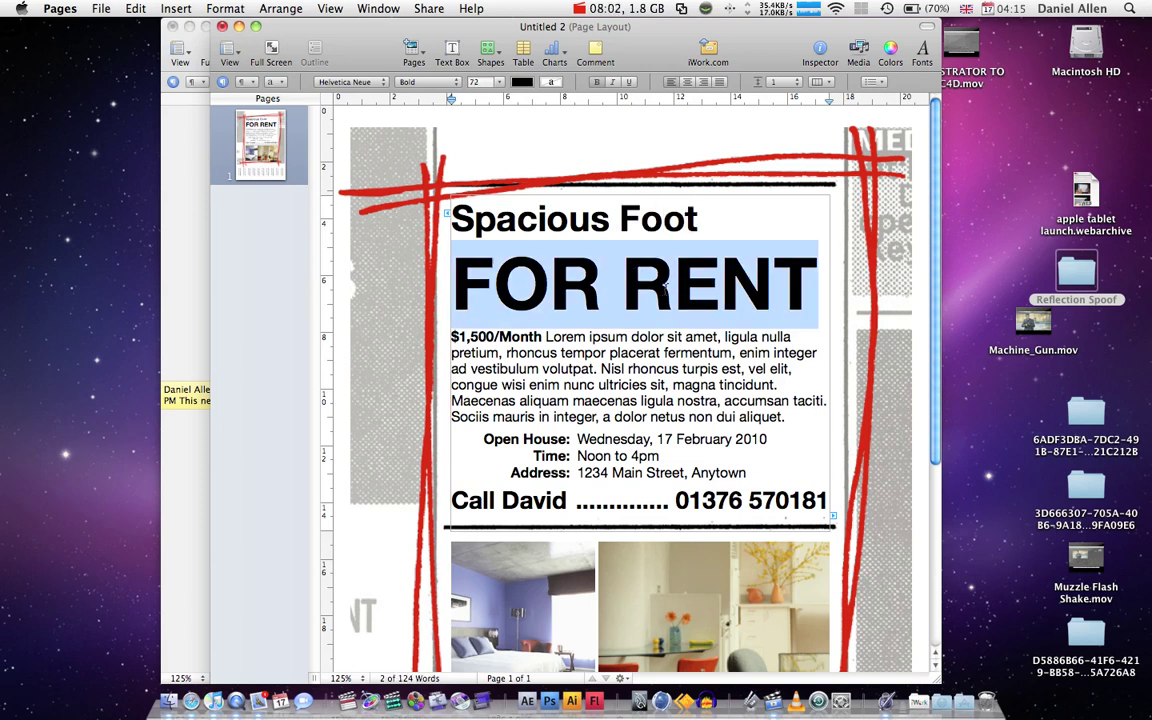
pyautogui.write('E')
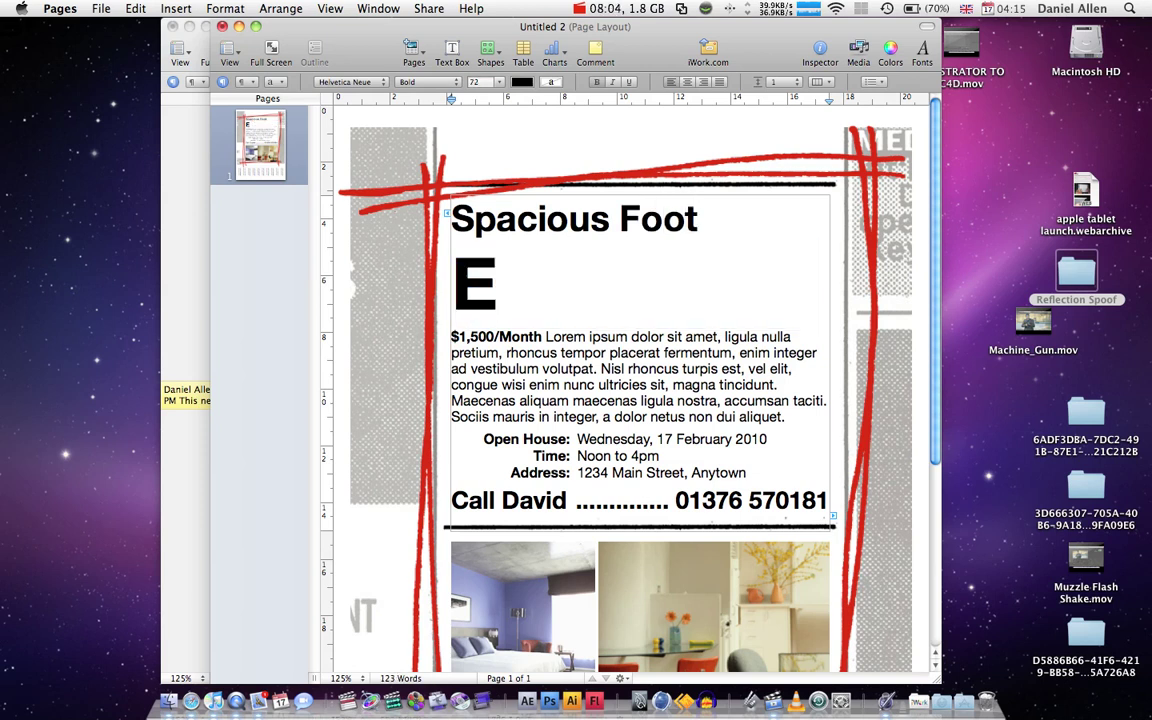
pyautogui.press('BackSpace')
pyautogui.write('NOW')
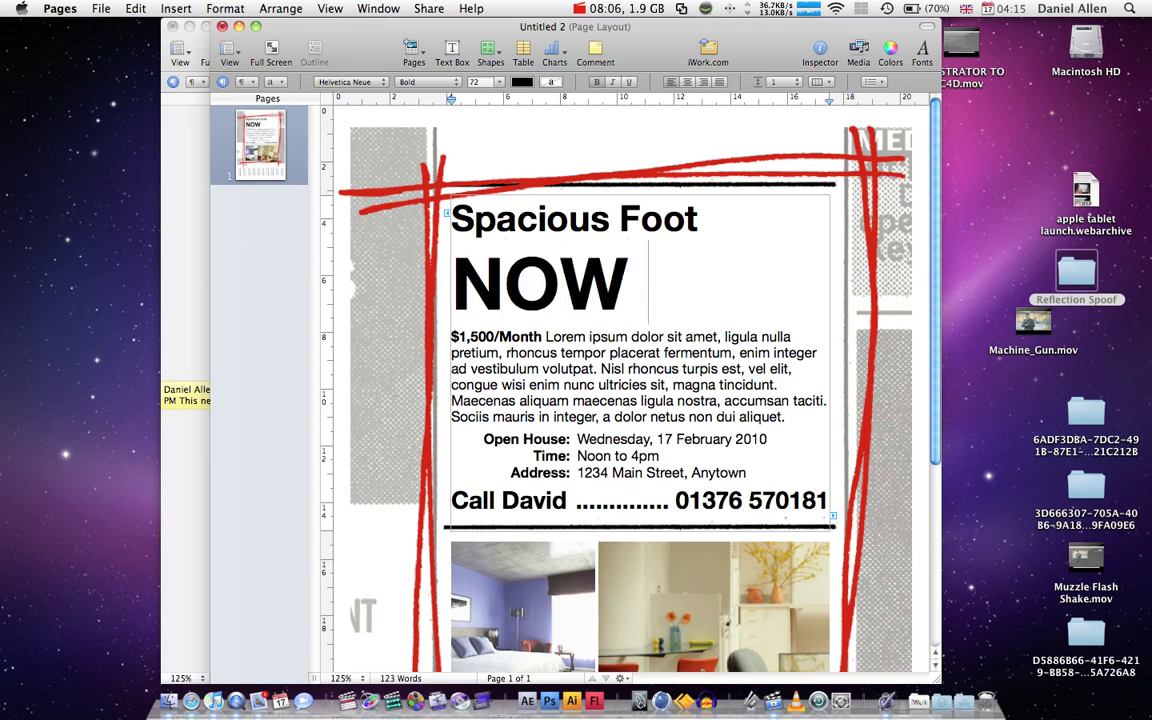
pyautogui.write(' EDIBLE')
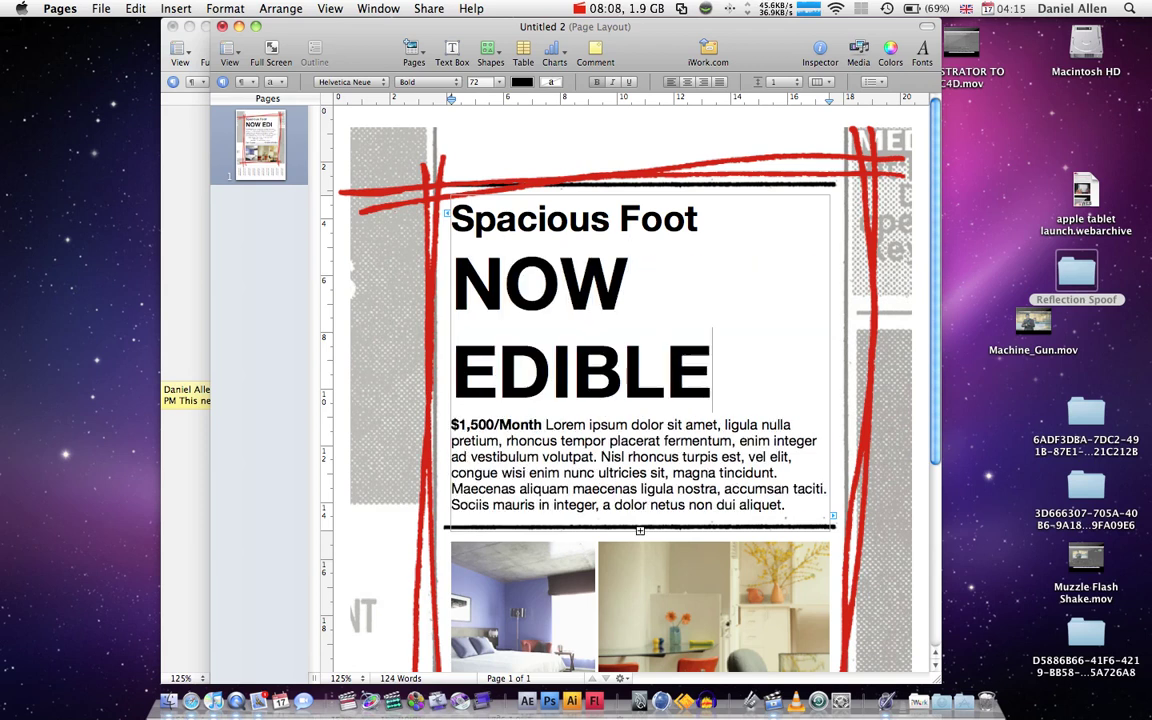
# Step: Replace the bold "$1,500/Month" price at the start of the flyer's body text with "Only 1 pound"
pyautogui.moveTo(786, 506); pyautogui.dragTo(517, 428)
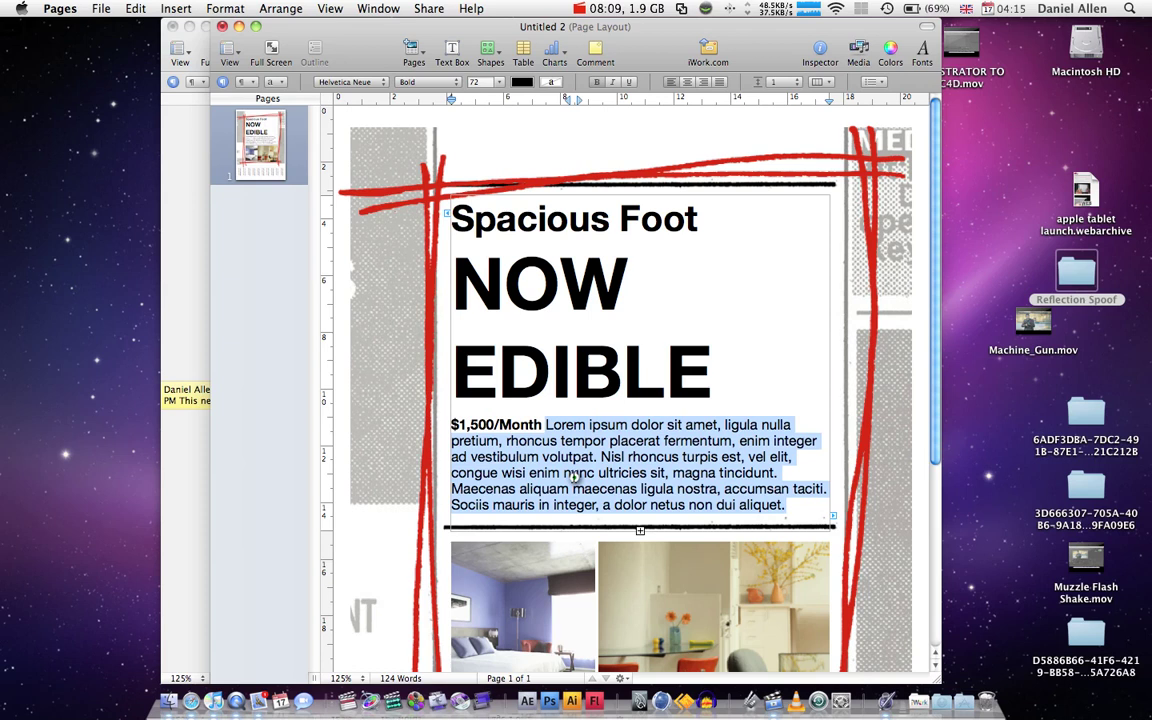
pyautogui.click(528, 424)
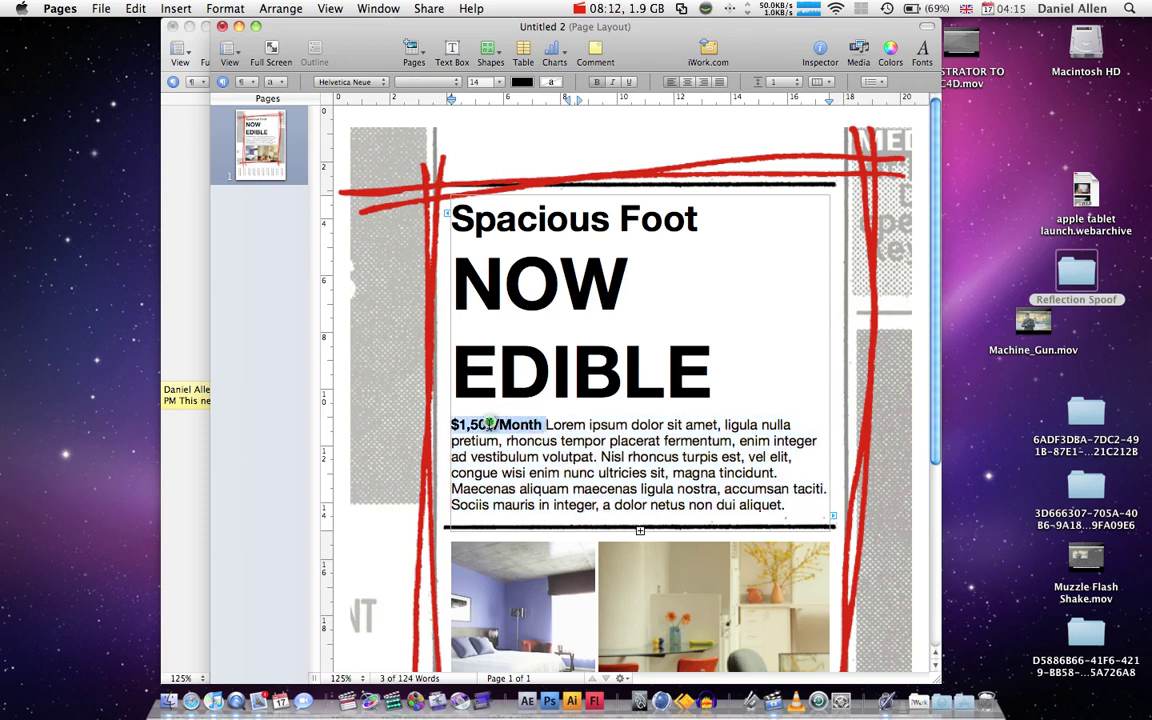
pyautogui.write('only 1')
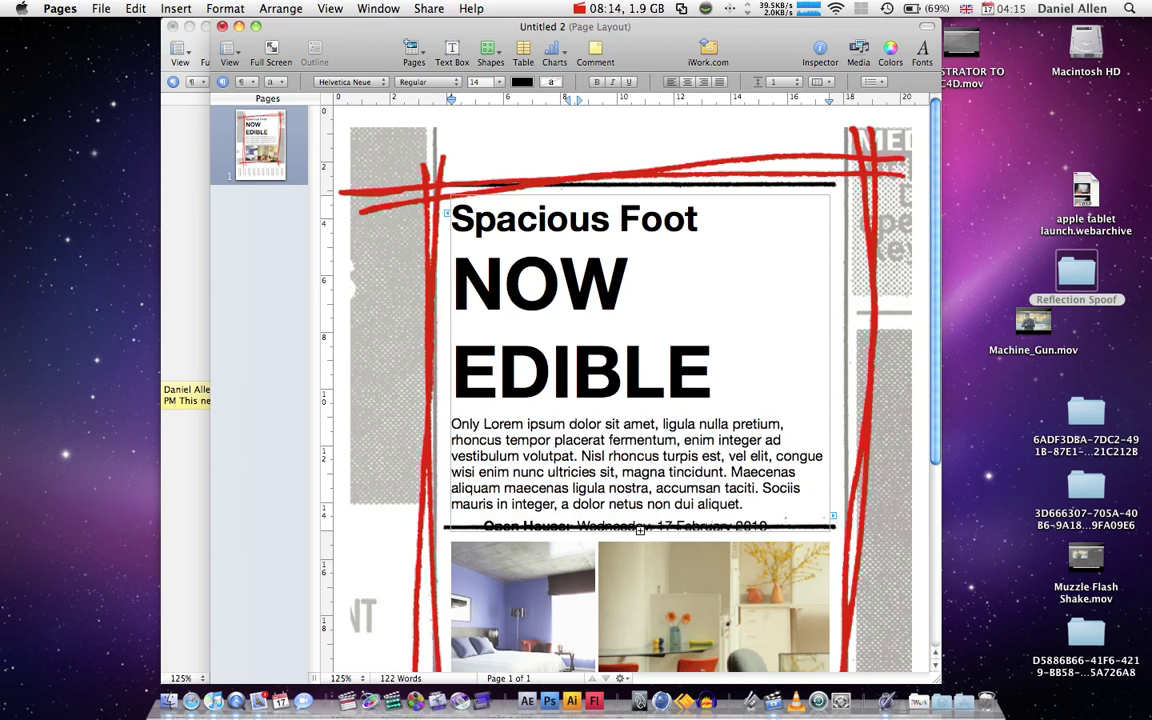
pyautogui.write(' pound')
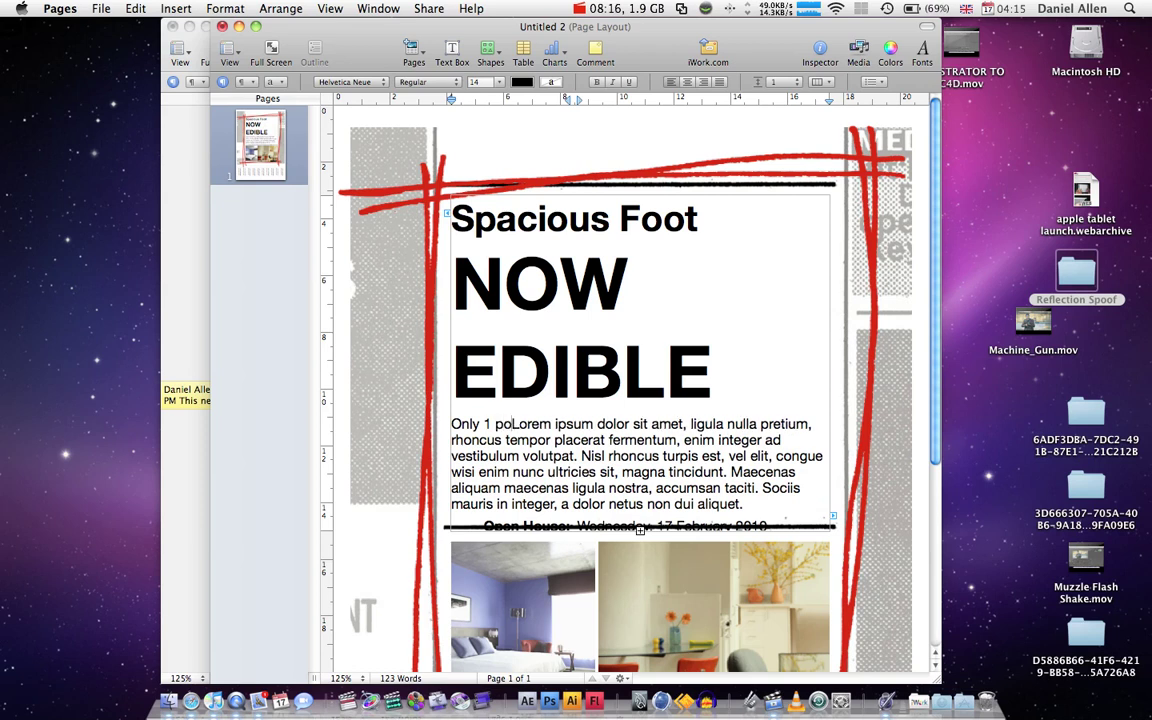
pyautogui.moveTo(535, 424); pyautogui.dragTo(786, 506)
# Step: Scale down the dining room picture slightly within its mask and deselect it
pyautogui.scroll(-2, 597, 545)
pyautogui.scroll(-2, 597, 545)
pyautogui.click(602, 540)
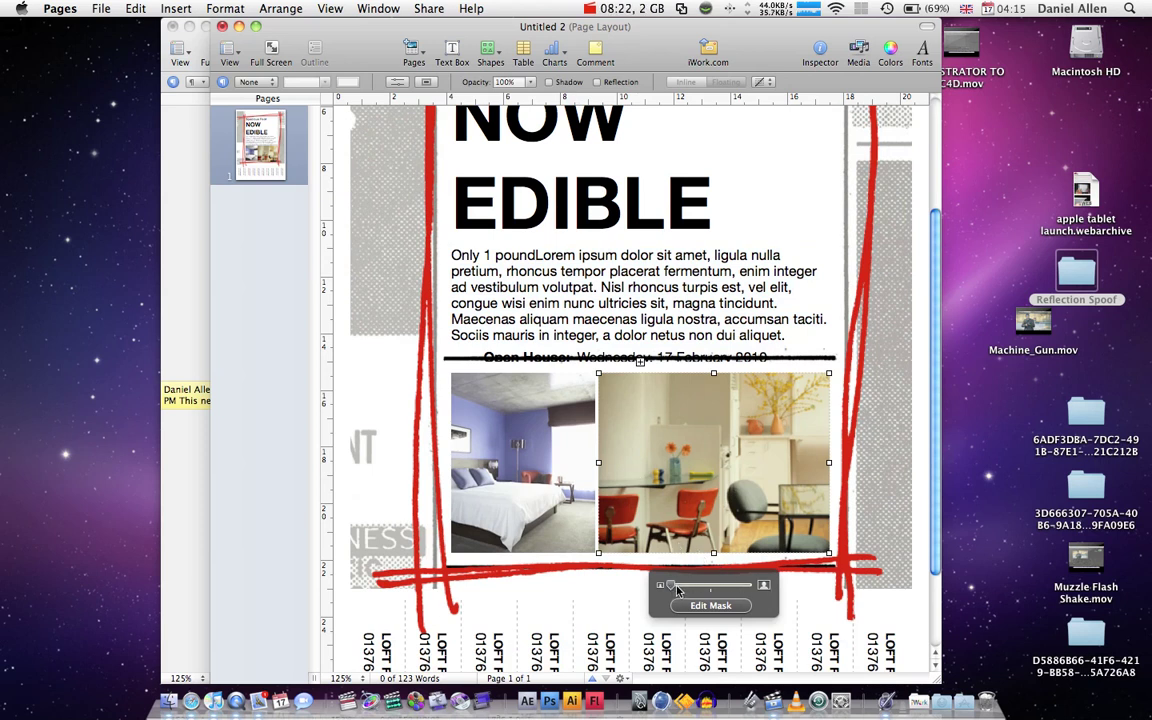
pyautogui.moveTo(672, 587)
pyautogui.mouseDown()
pyautogui.moveTo(735, 588)
pyautogui.moveTo(668, 588)
pyautogui.mouseUp()
pyautogui.click(272, 400)
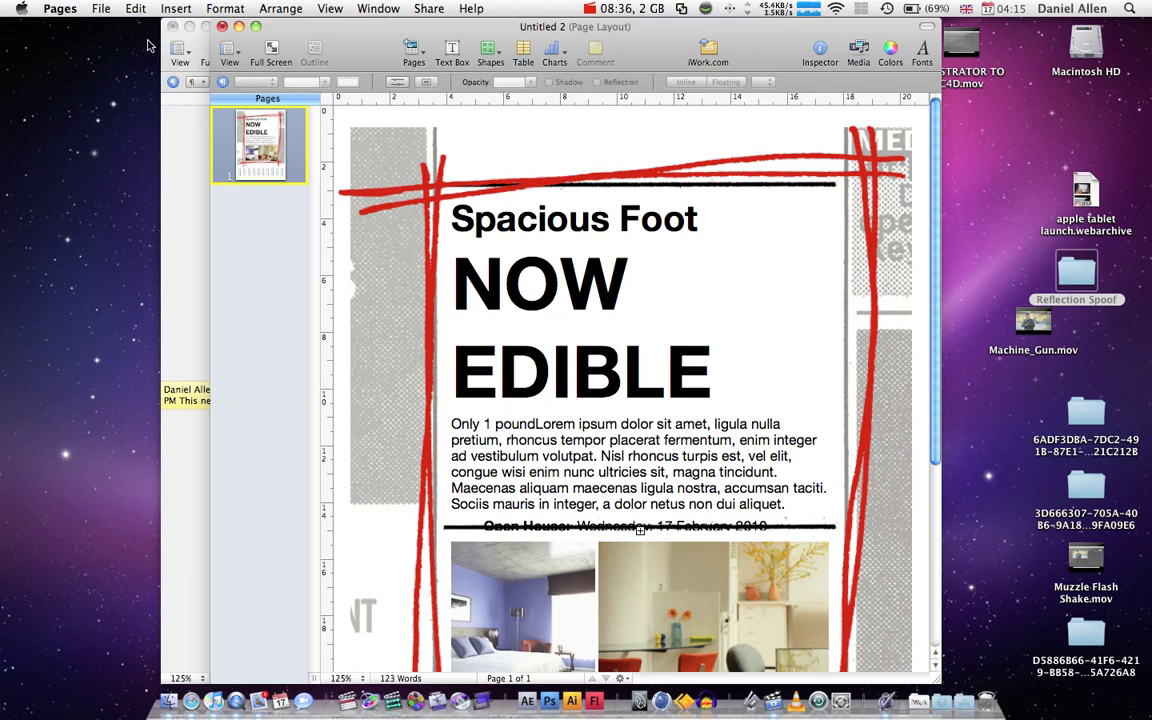
pyautogui.click(101, 8)
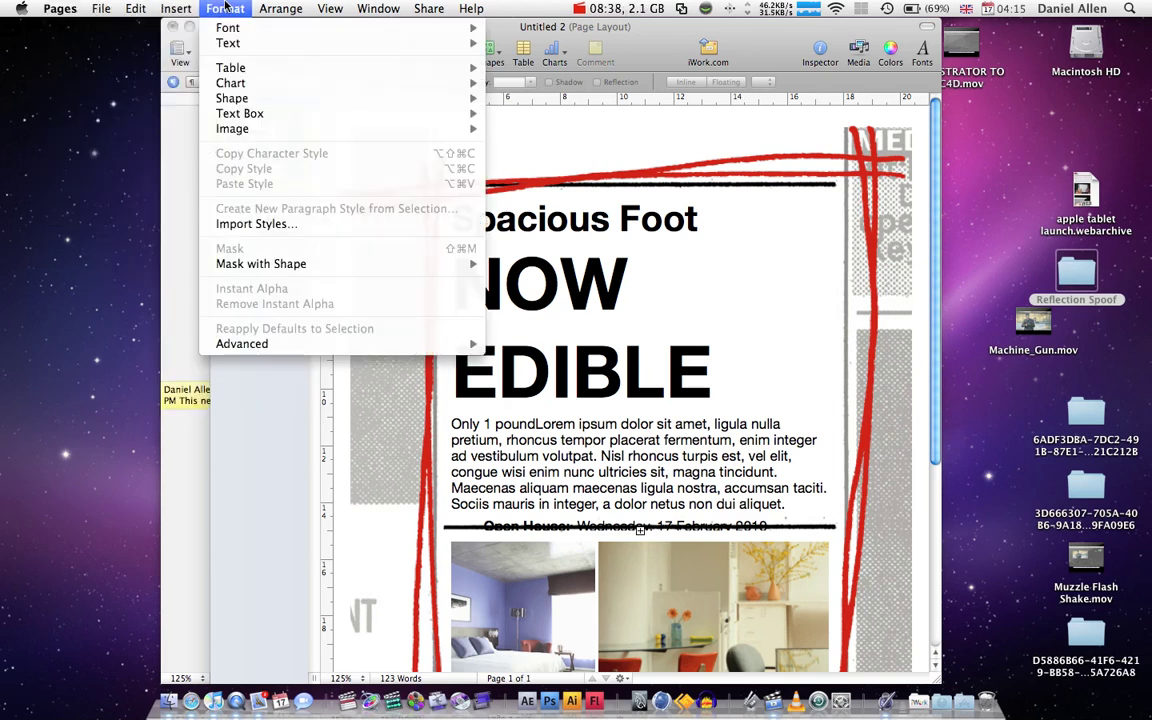
pyautogui.click(651, 143)
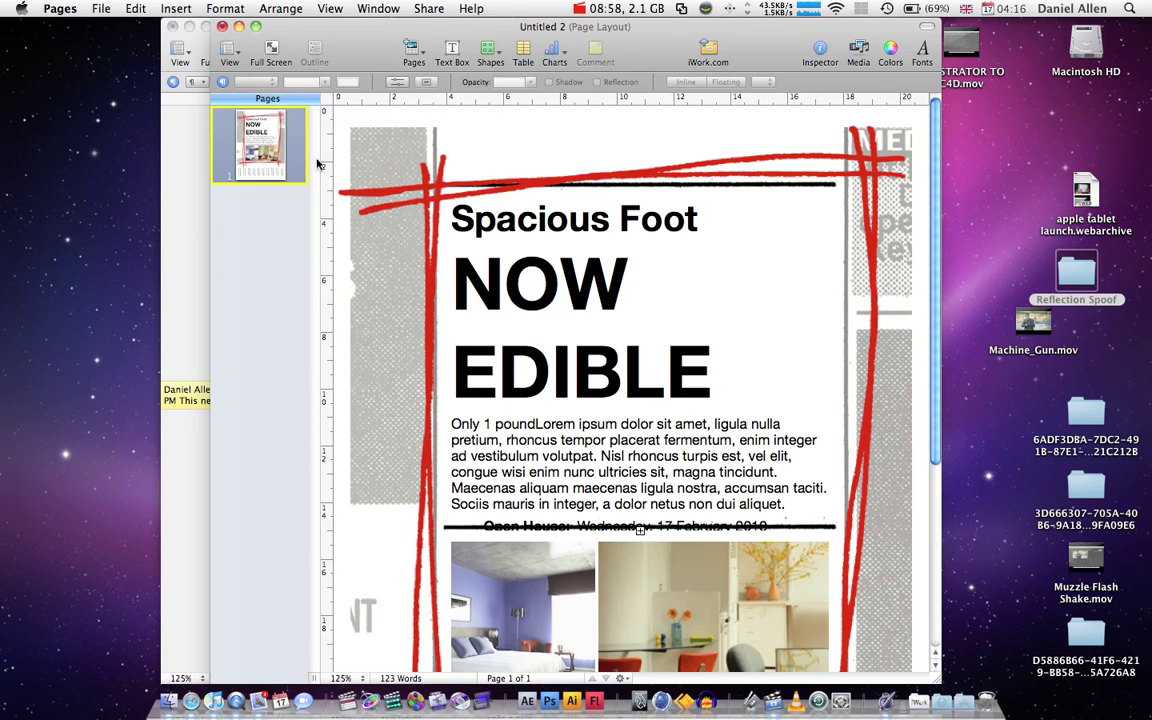
# Step: Look over the flyer's Save As options, including the Word Document copy formats and the advanced options, and cancel without saving
pyautogui.click(100, 9)
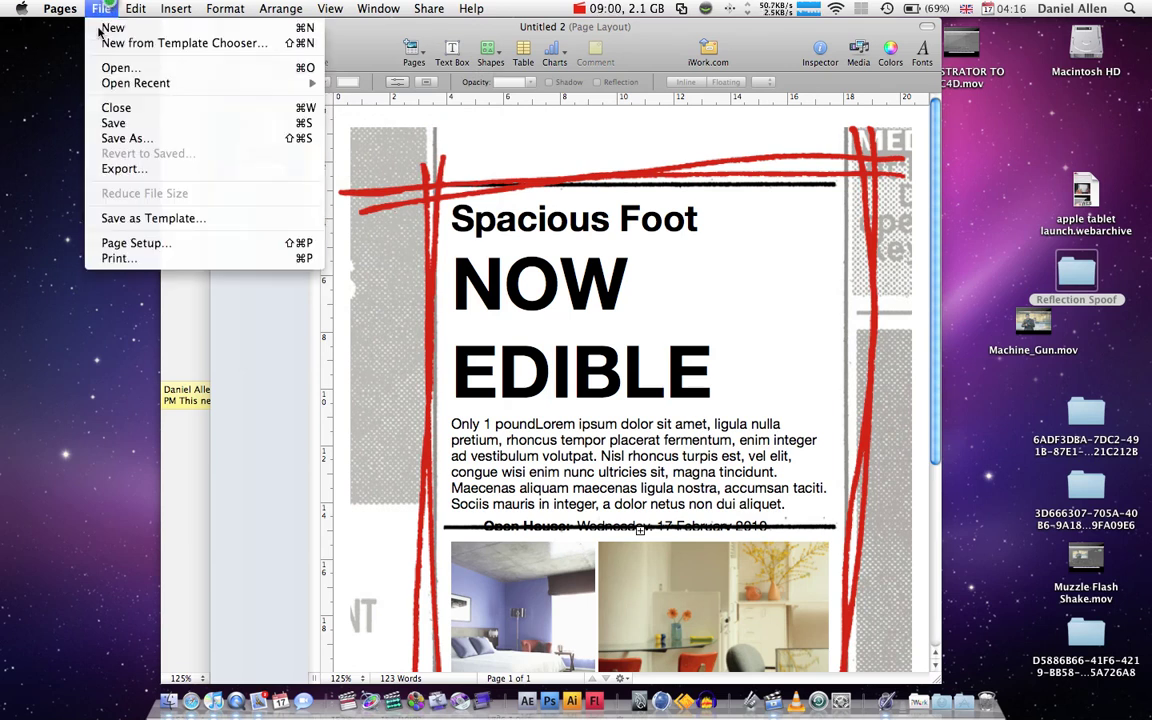
pyautogui.click(140, 138)
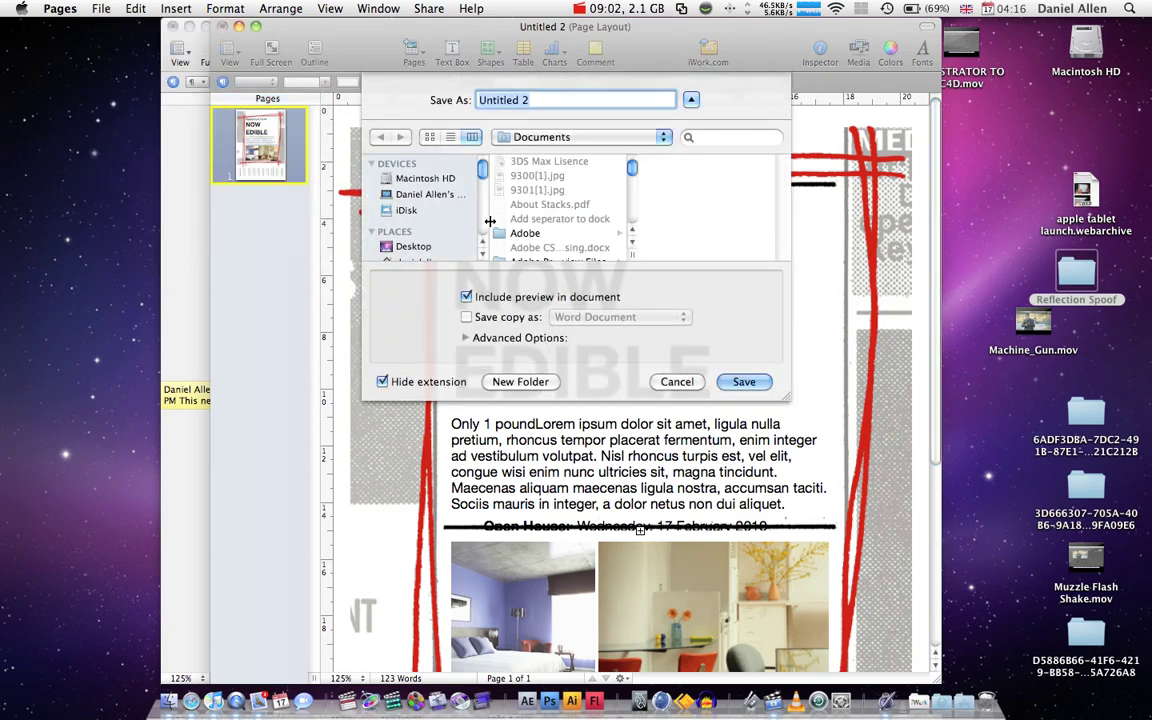
pyautogui.click(489, 316)
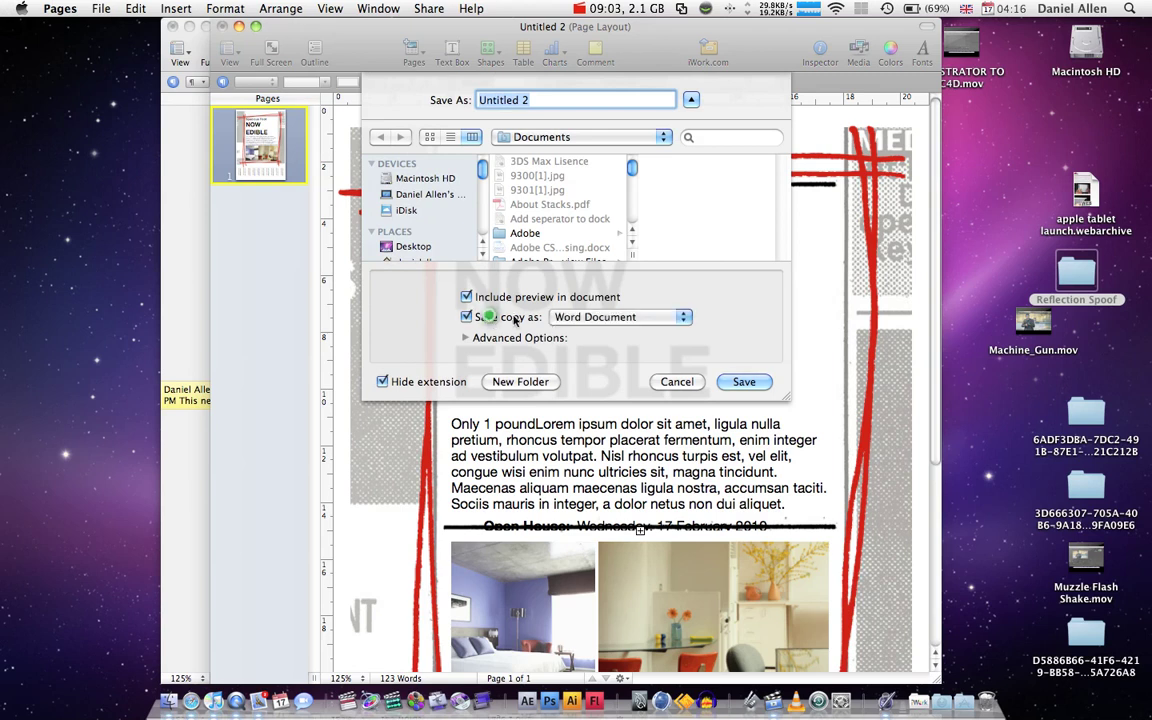
pyautogui.click(598, 317)
pyautogui.click(630, 266)
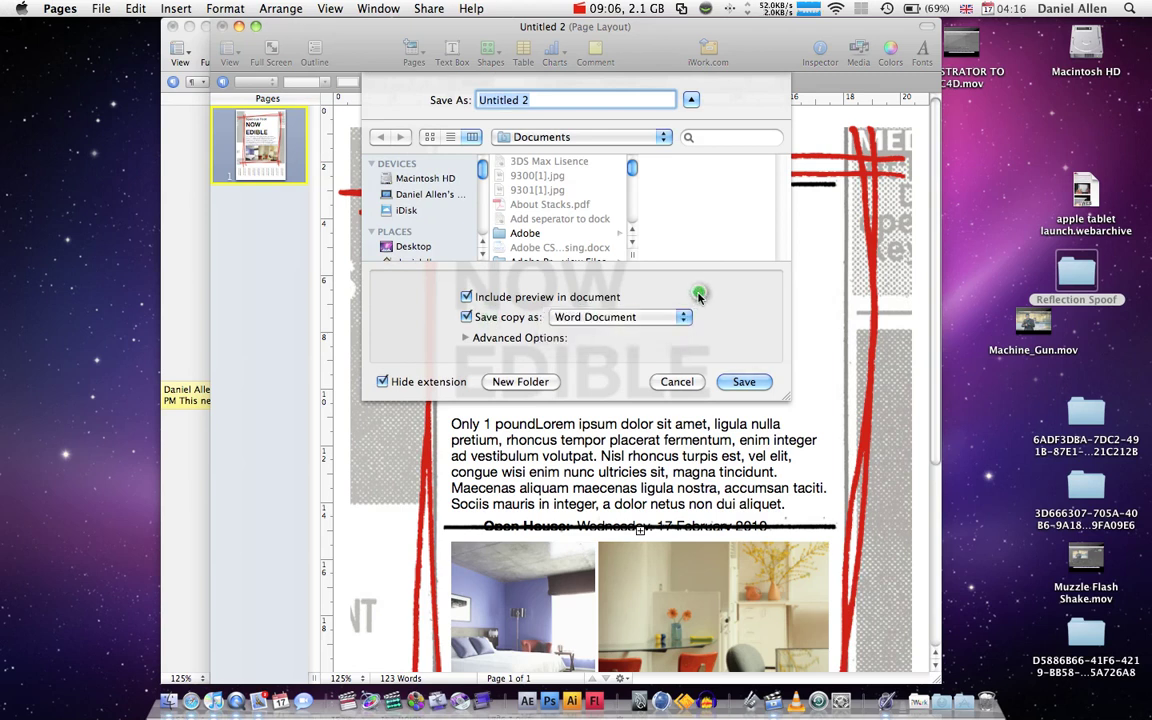
pyautogui.click(465, 339)
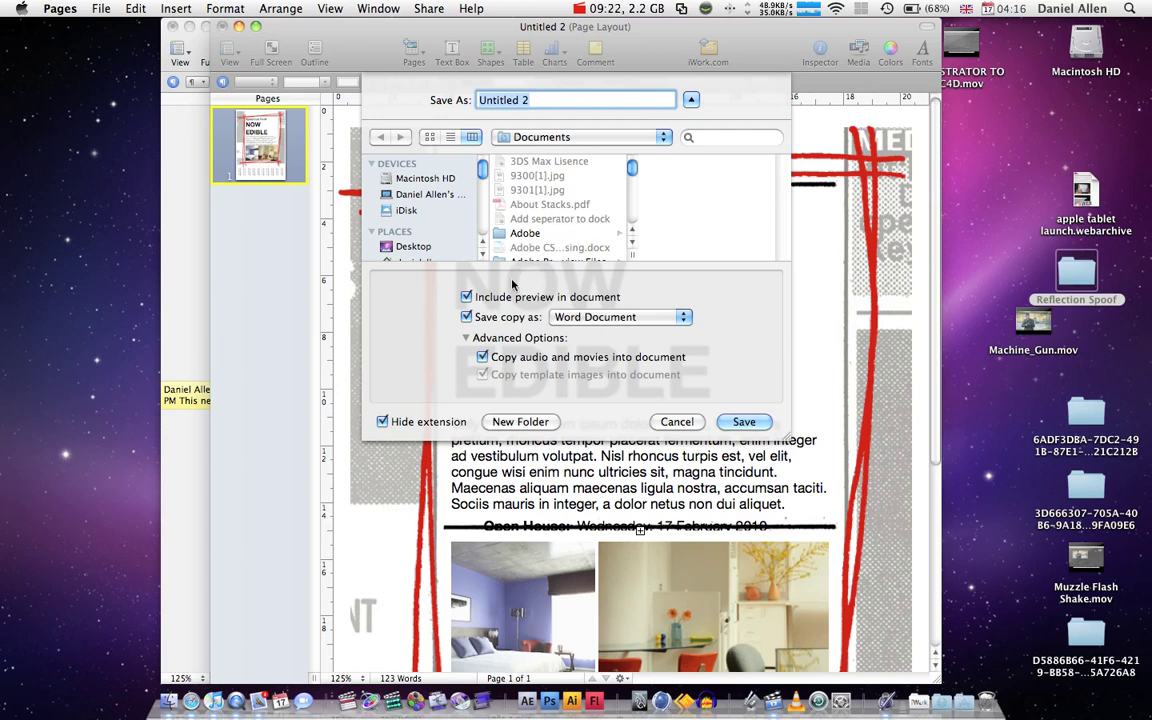
pyautogui.click(677, 422)
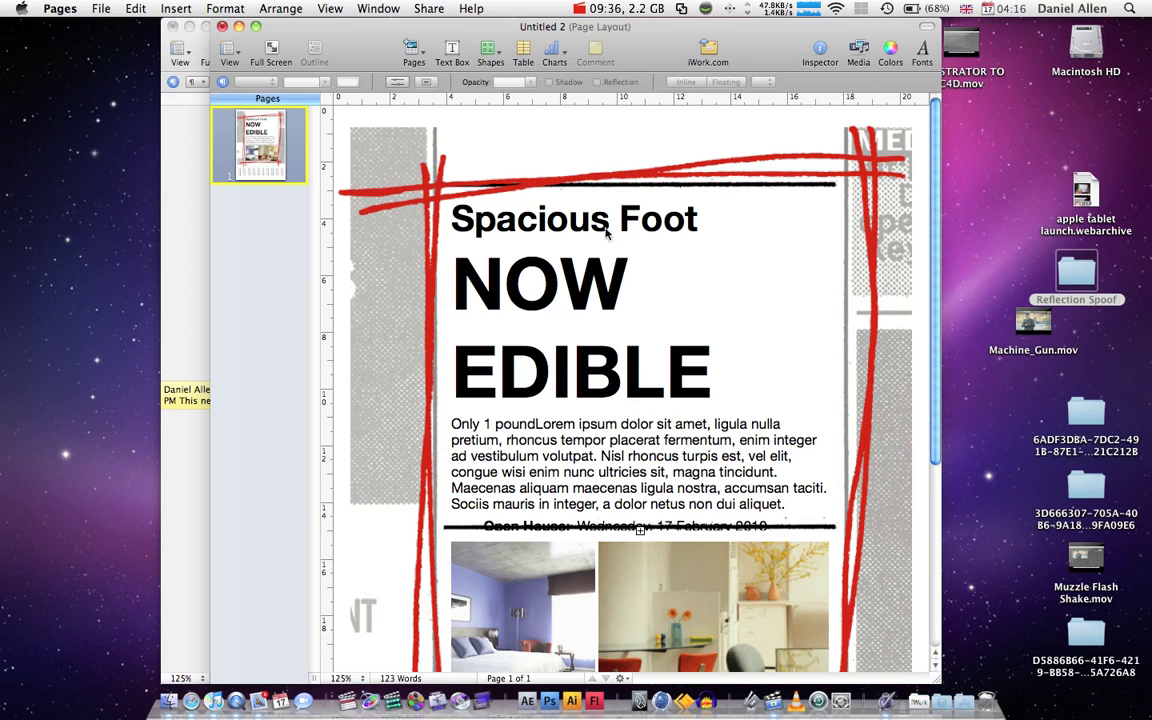
# Step: View the first word-processing document with its picture and comment, and return to the flyer
pyautogui.click(178, 132)
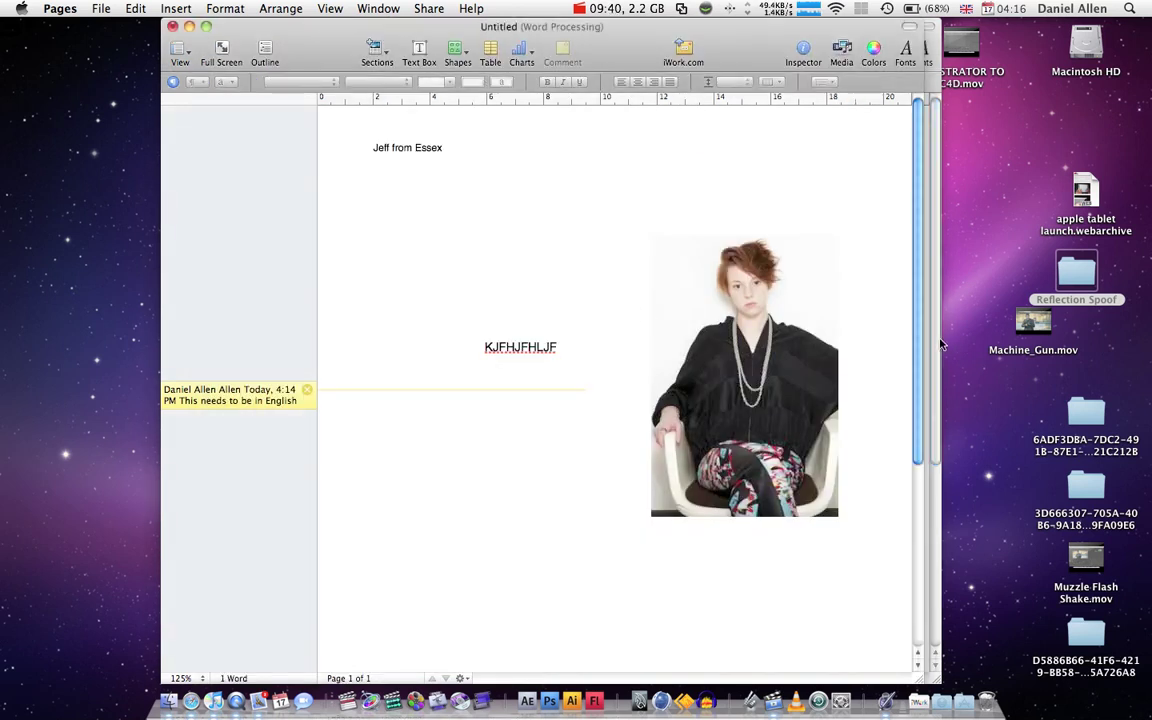
pyautogui.press('super+grave')
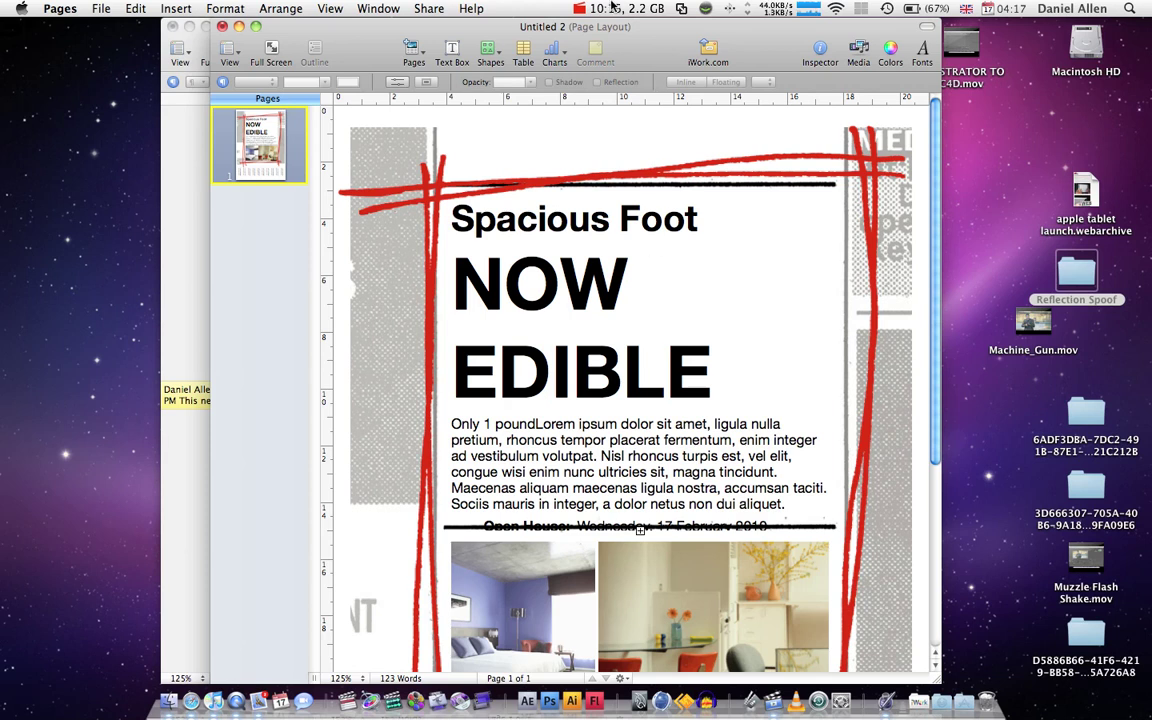
pyautogui.click(614, 8)
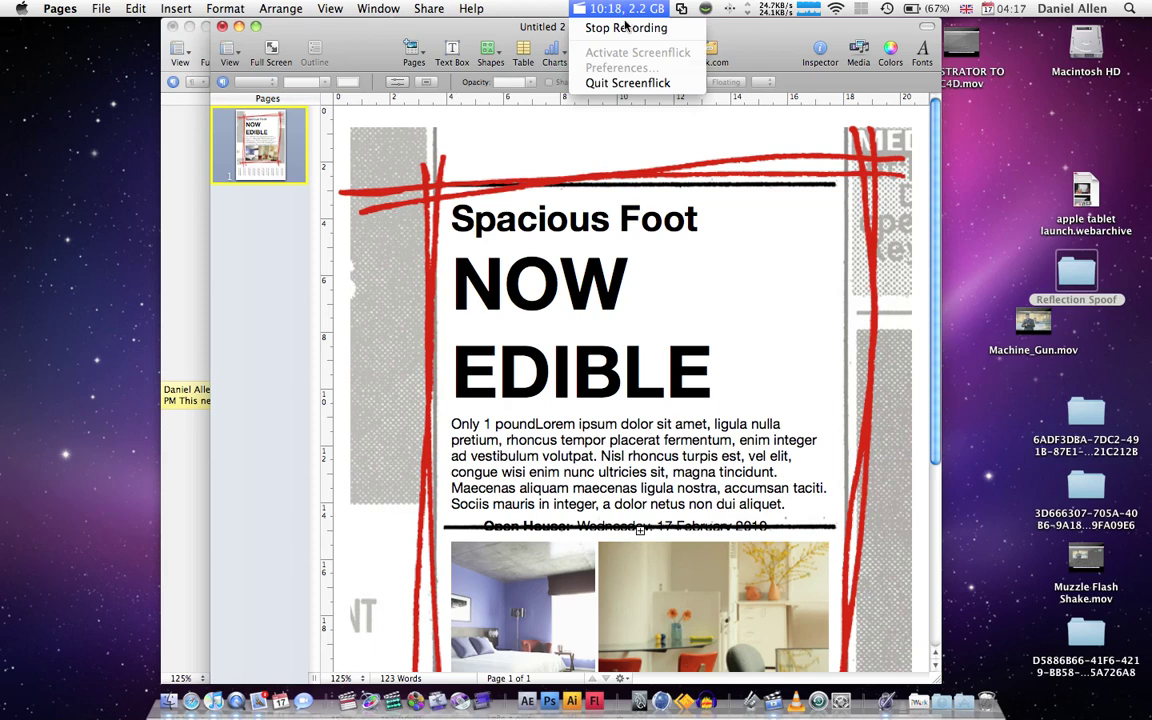